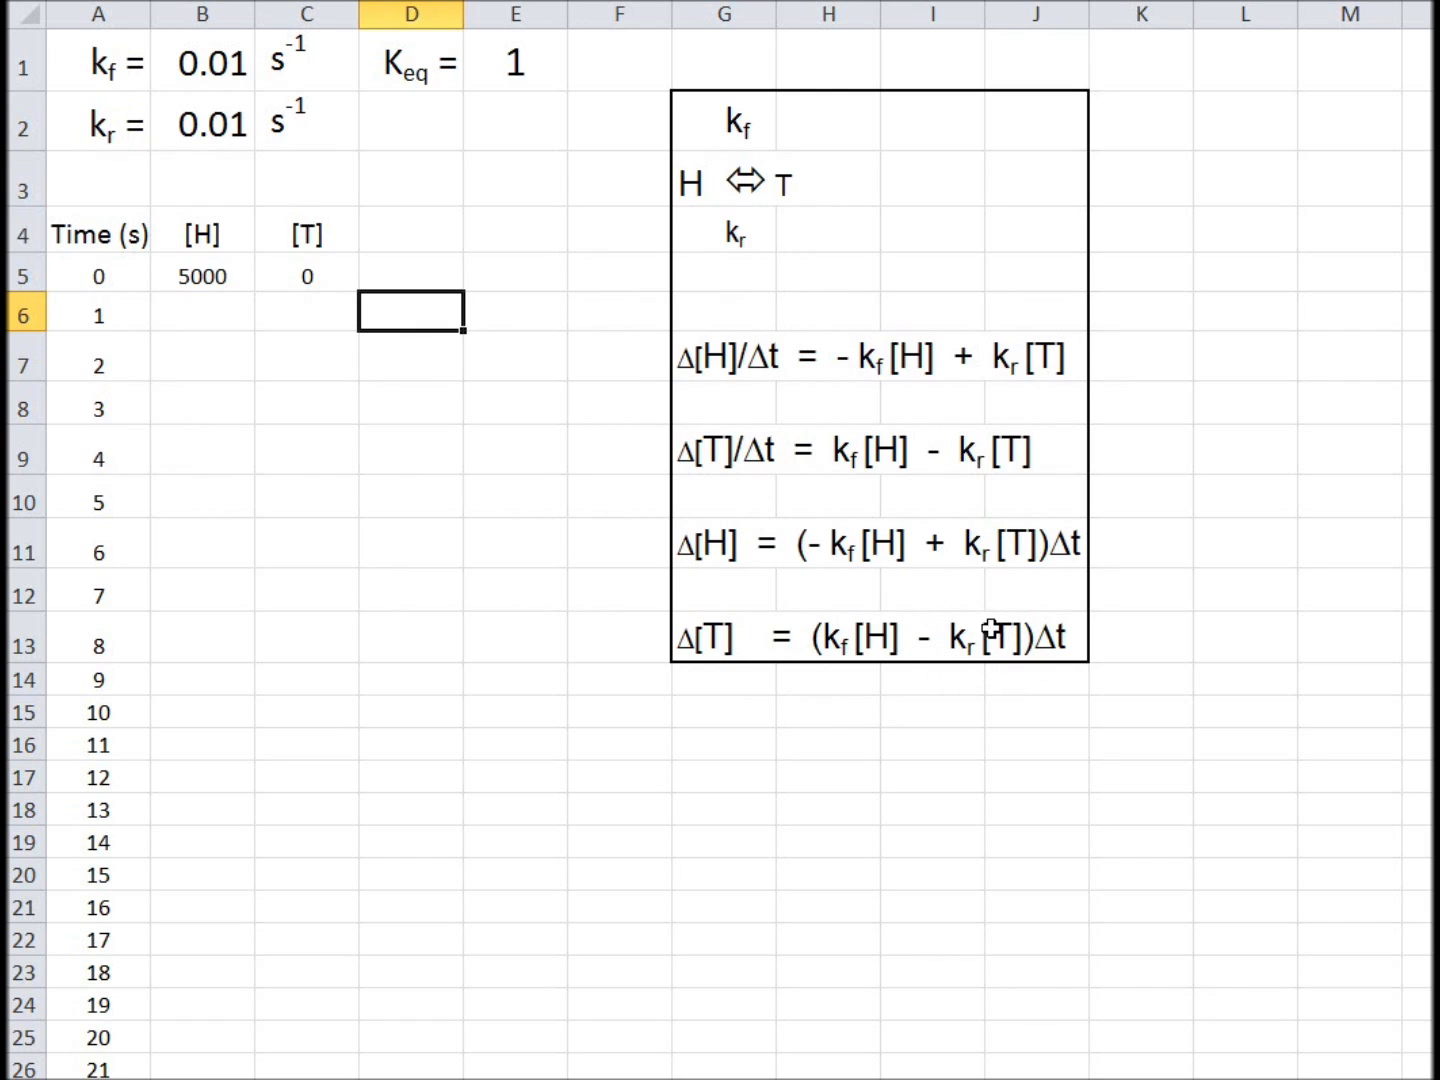
Enter the formula =B5-$B$1*B5+$B$2*C5 in B6 to calculate [H] at 1 second
{"action": "left_click", "coordinate": [197, 317]}
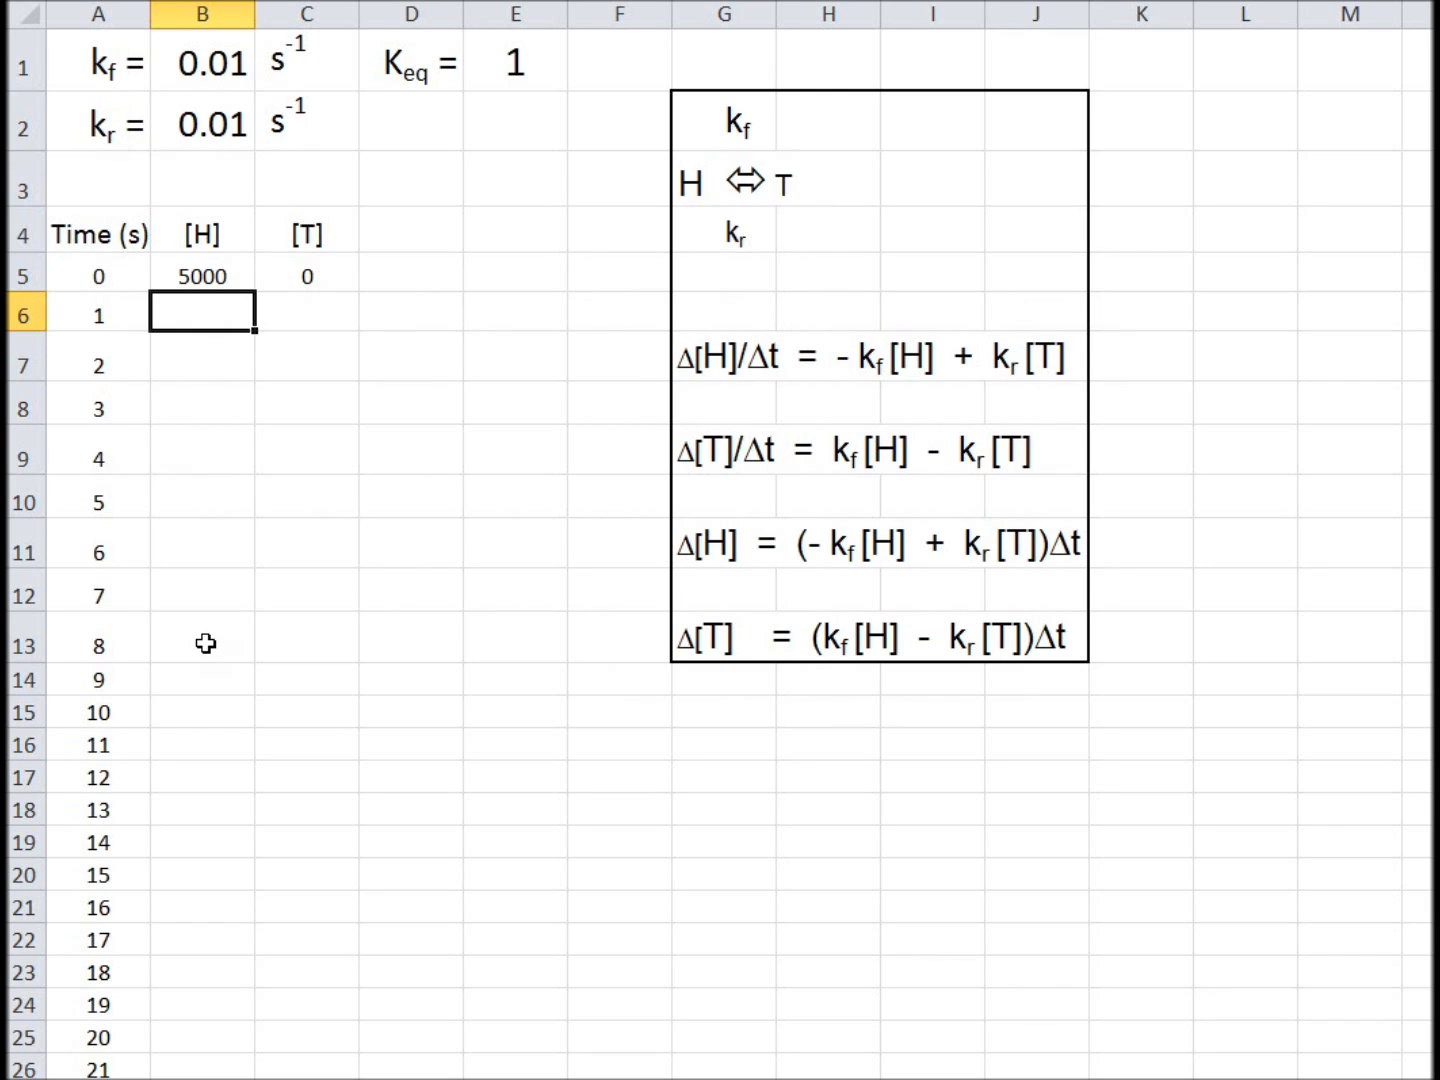
{"action": "type", "text": "="}
{"action": "left_click", "coordinate": [221, 271]}
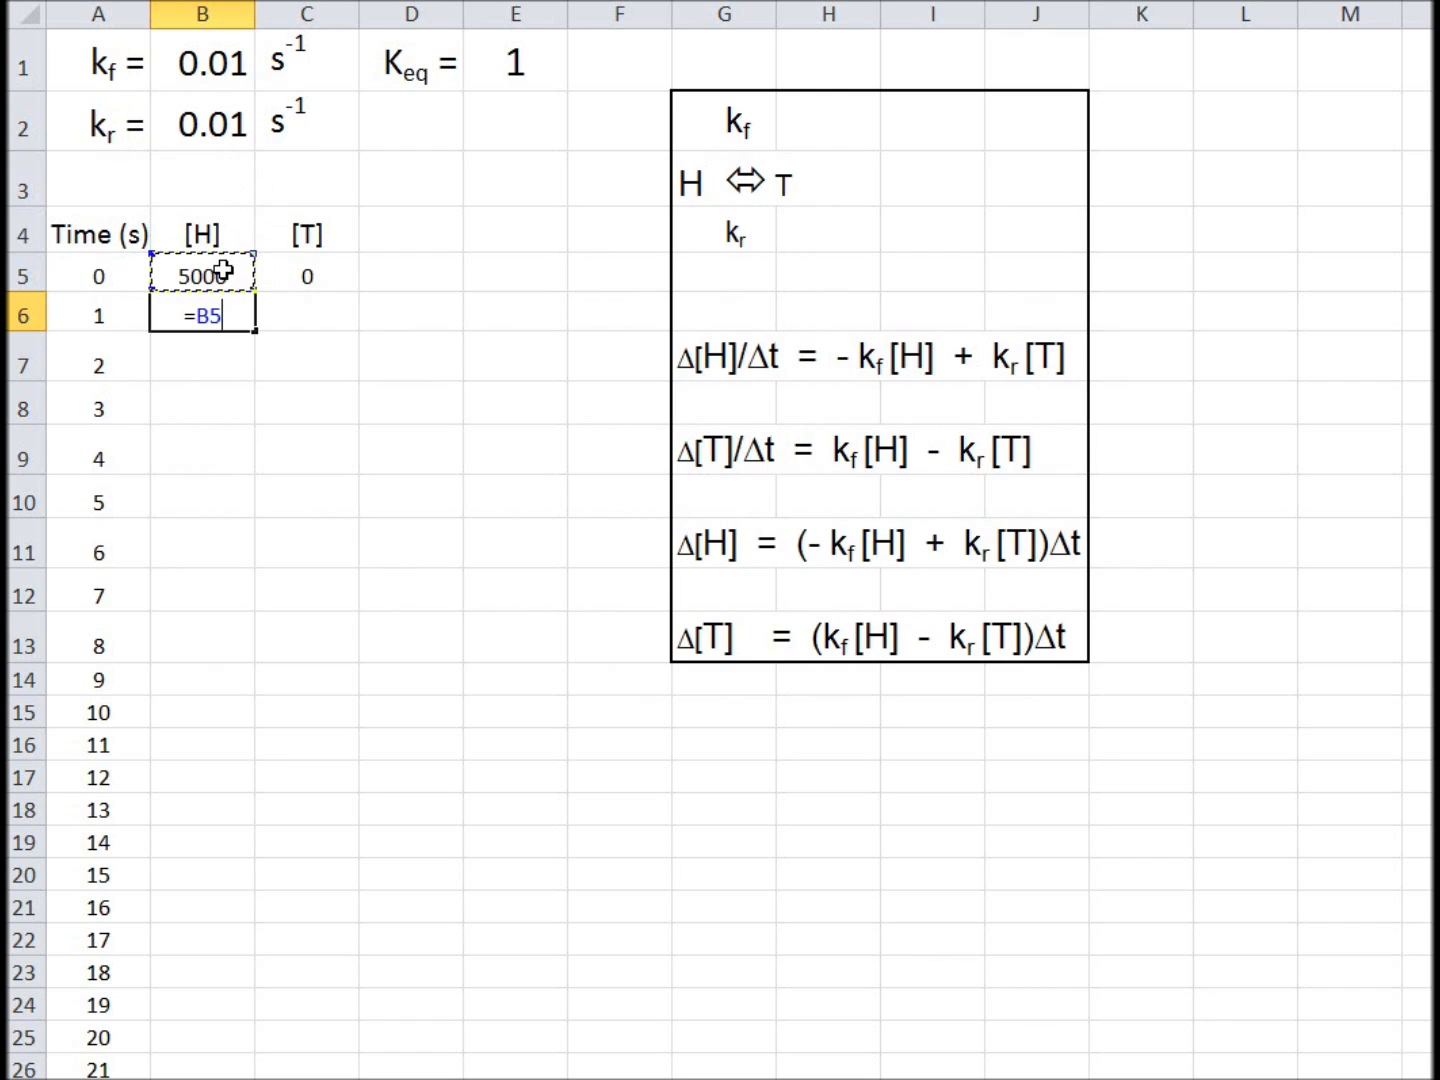
{"action": "type", "text": "-"}
{"action": "left_click", "coordinate": [222, 63]}
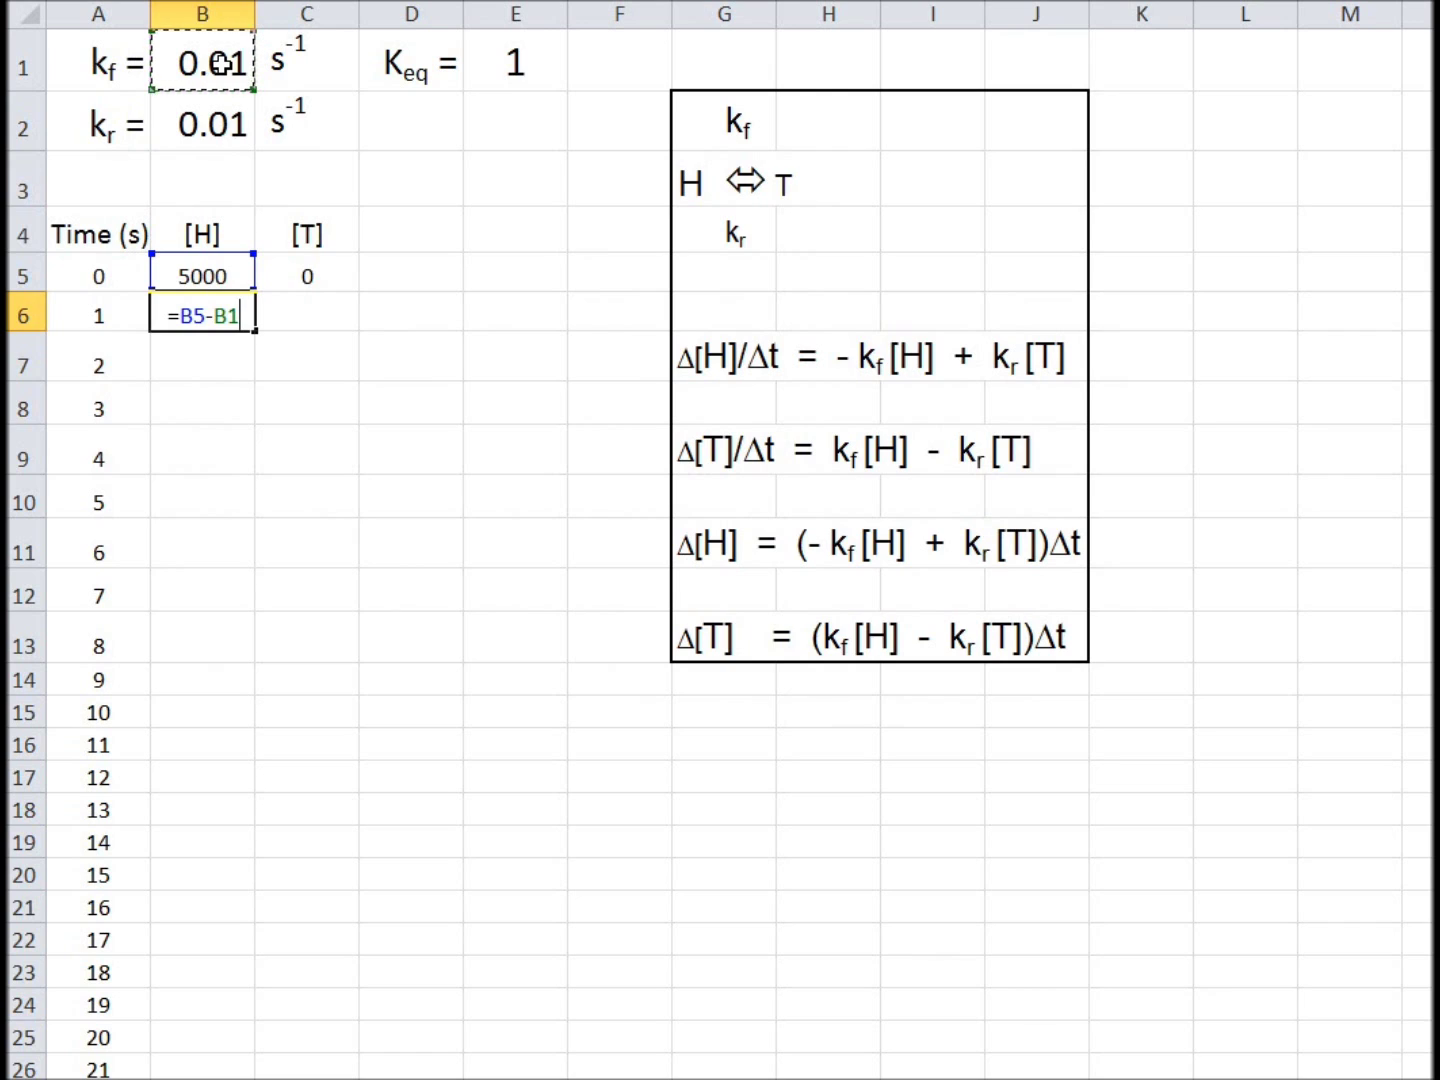
{"action": "key", "text": "F4"}
{"action": "type", "text": "*"}
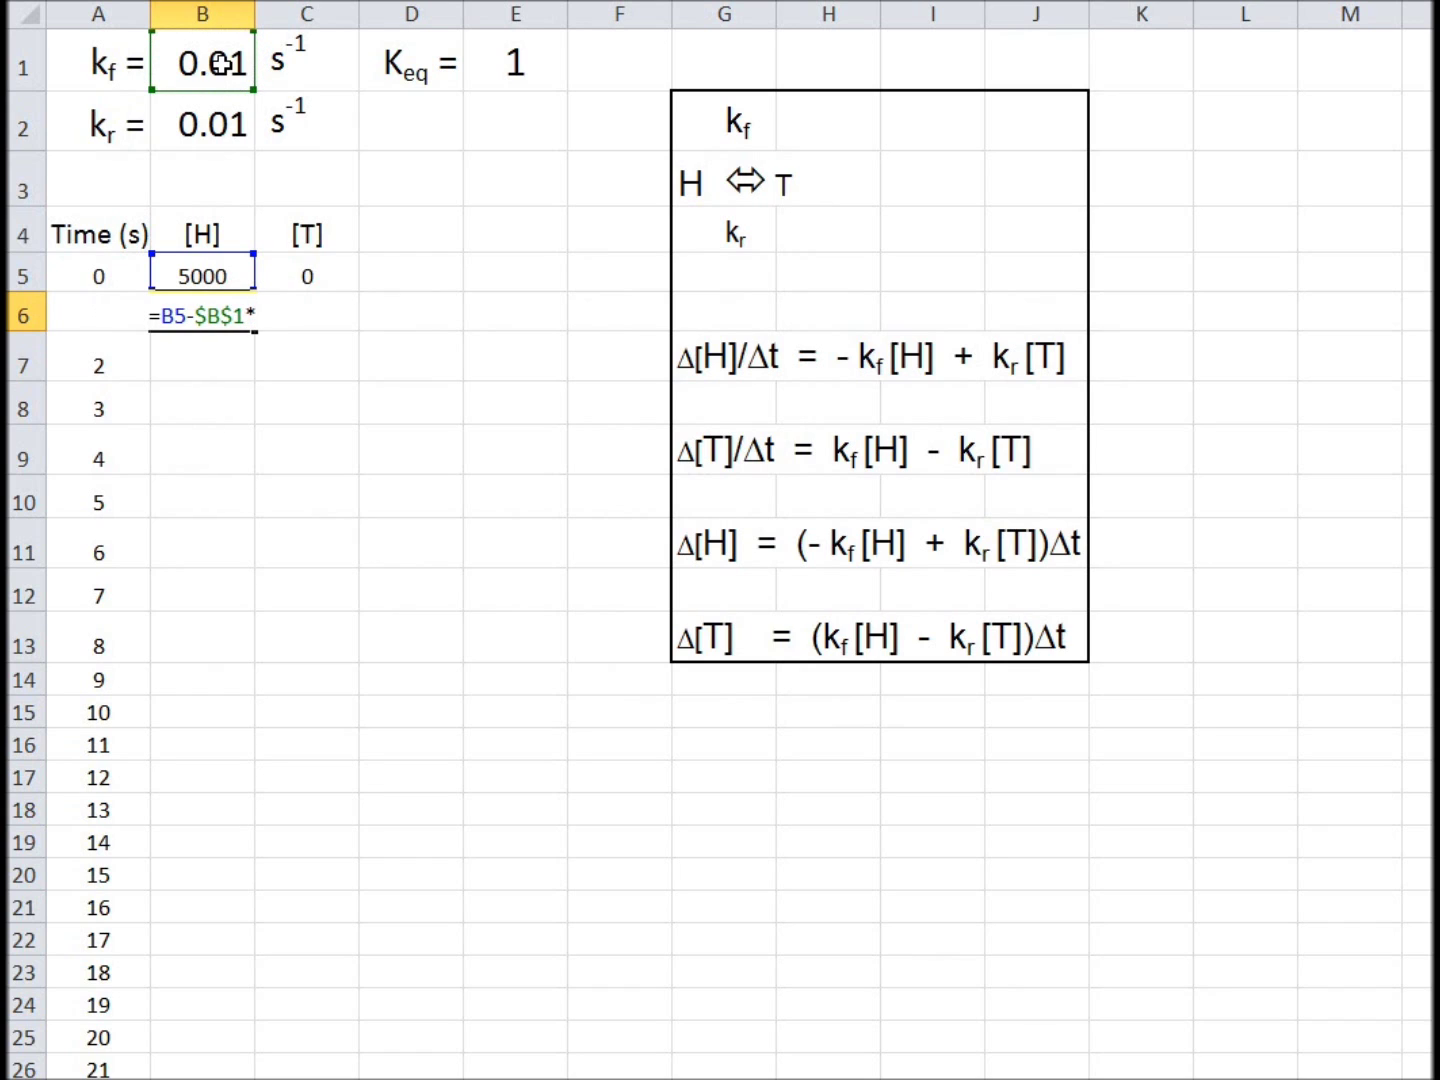
{"action": "left_click", "coordinate": [202, 276]}
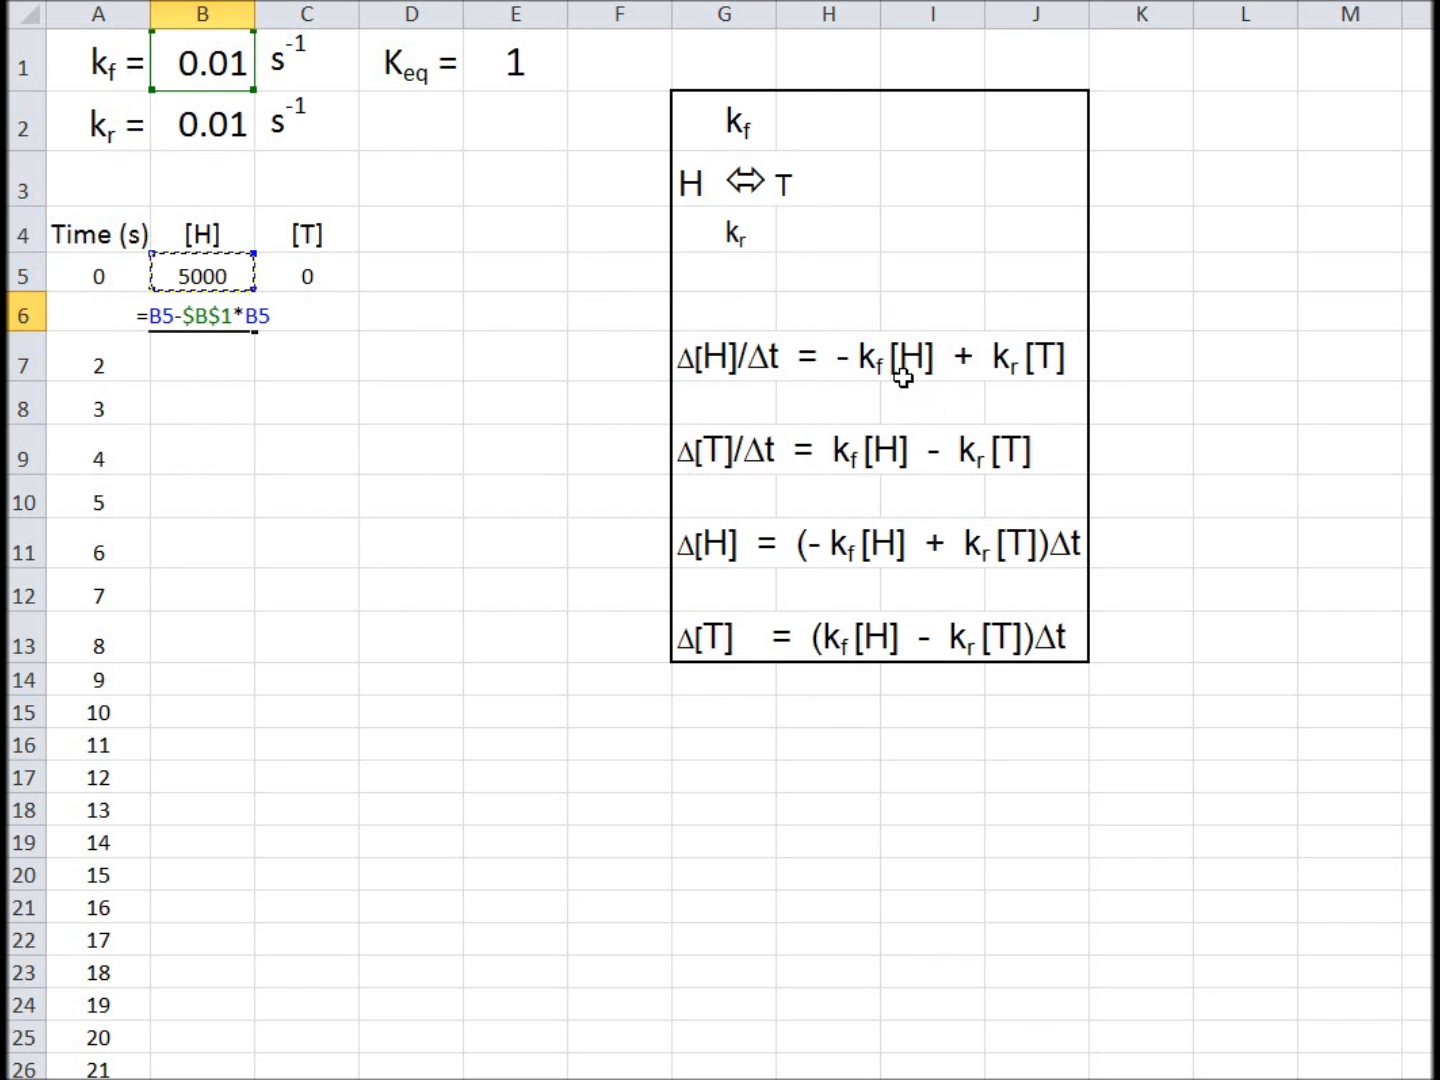
{"action": "type", "text": "+"}
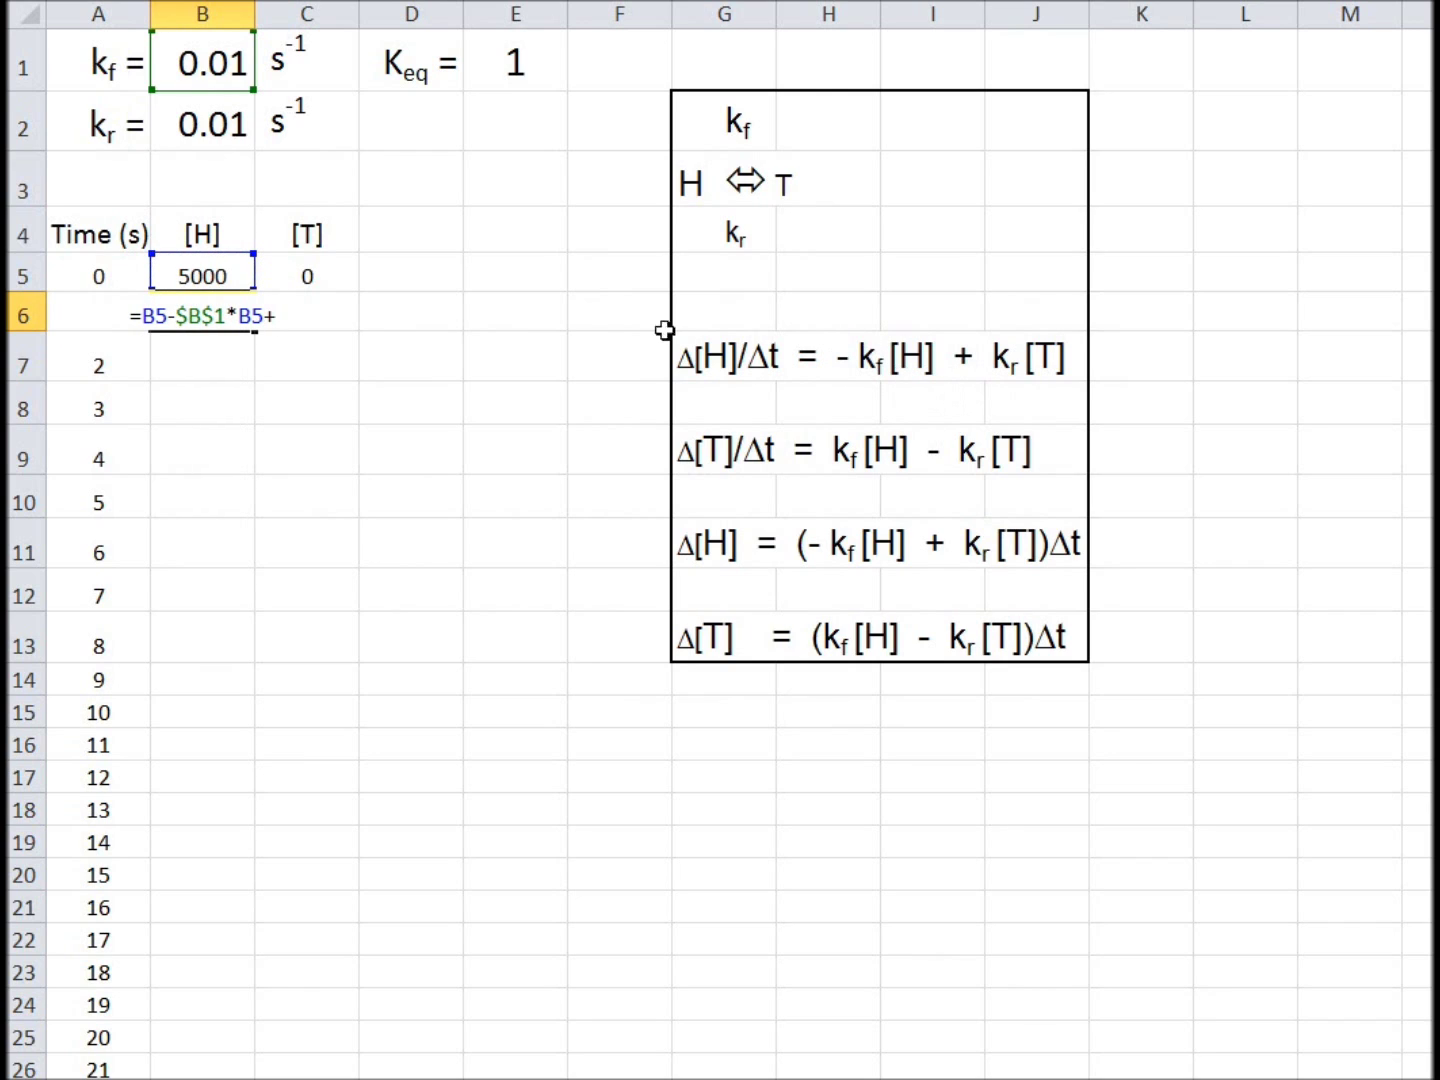
{"action": "left_click", "coordinate": [176, 125]}
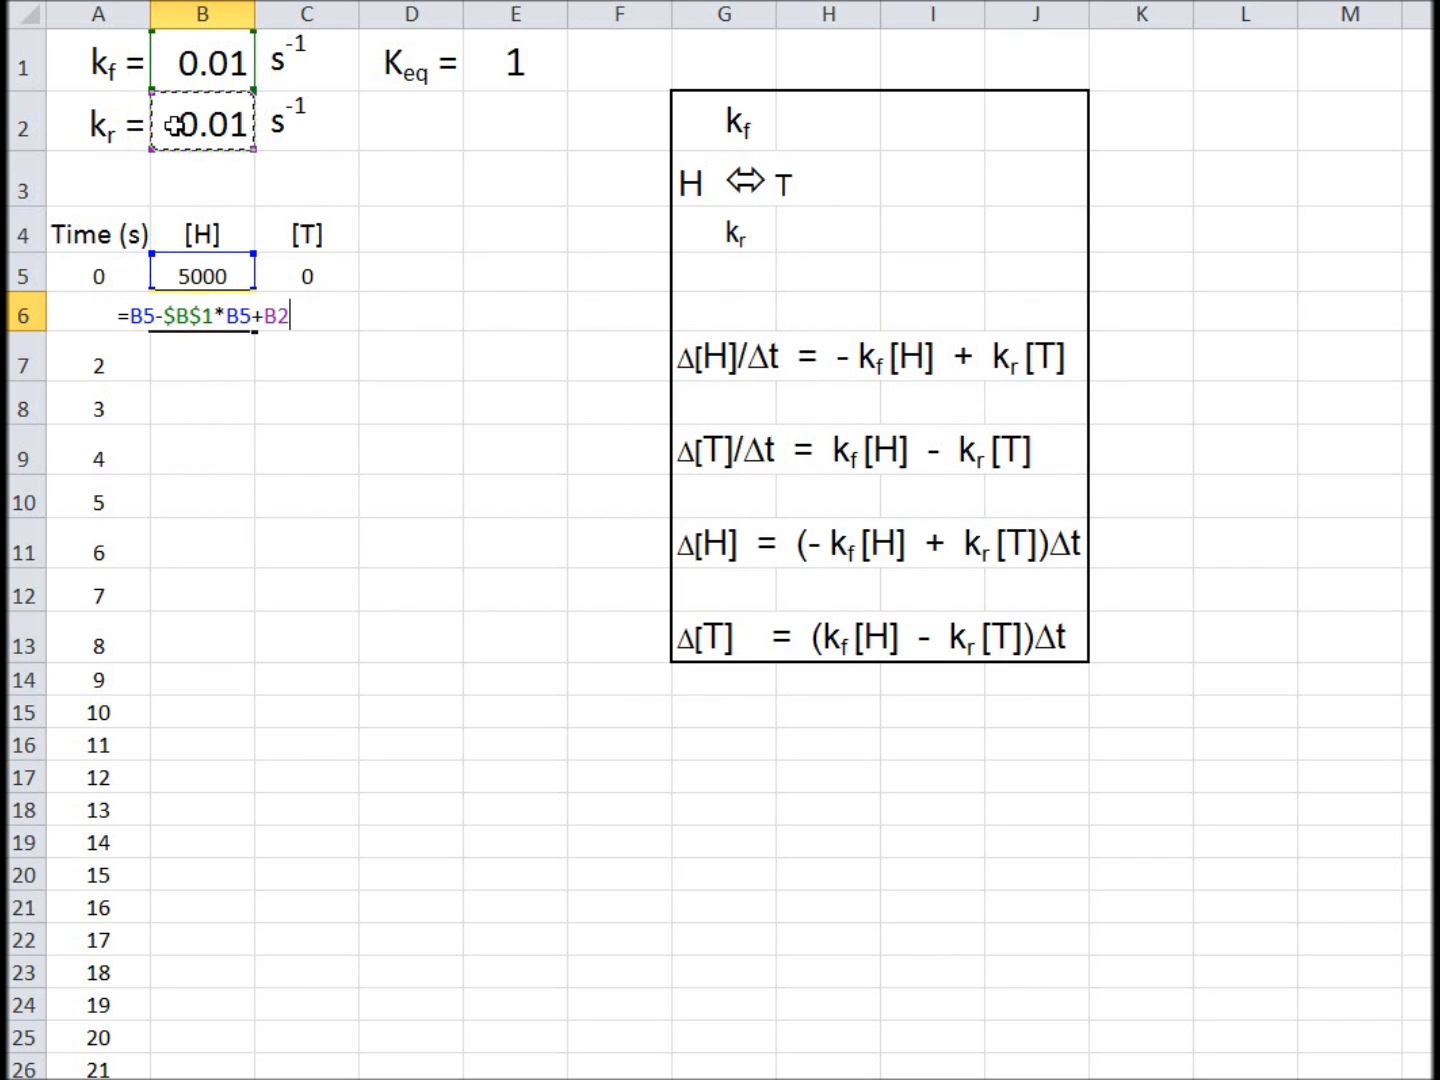
{"action": "key", "text": "F4"}
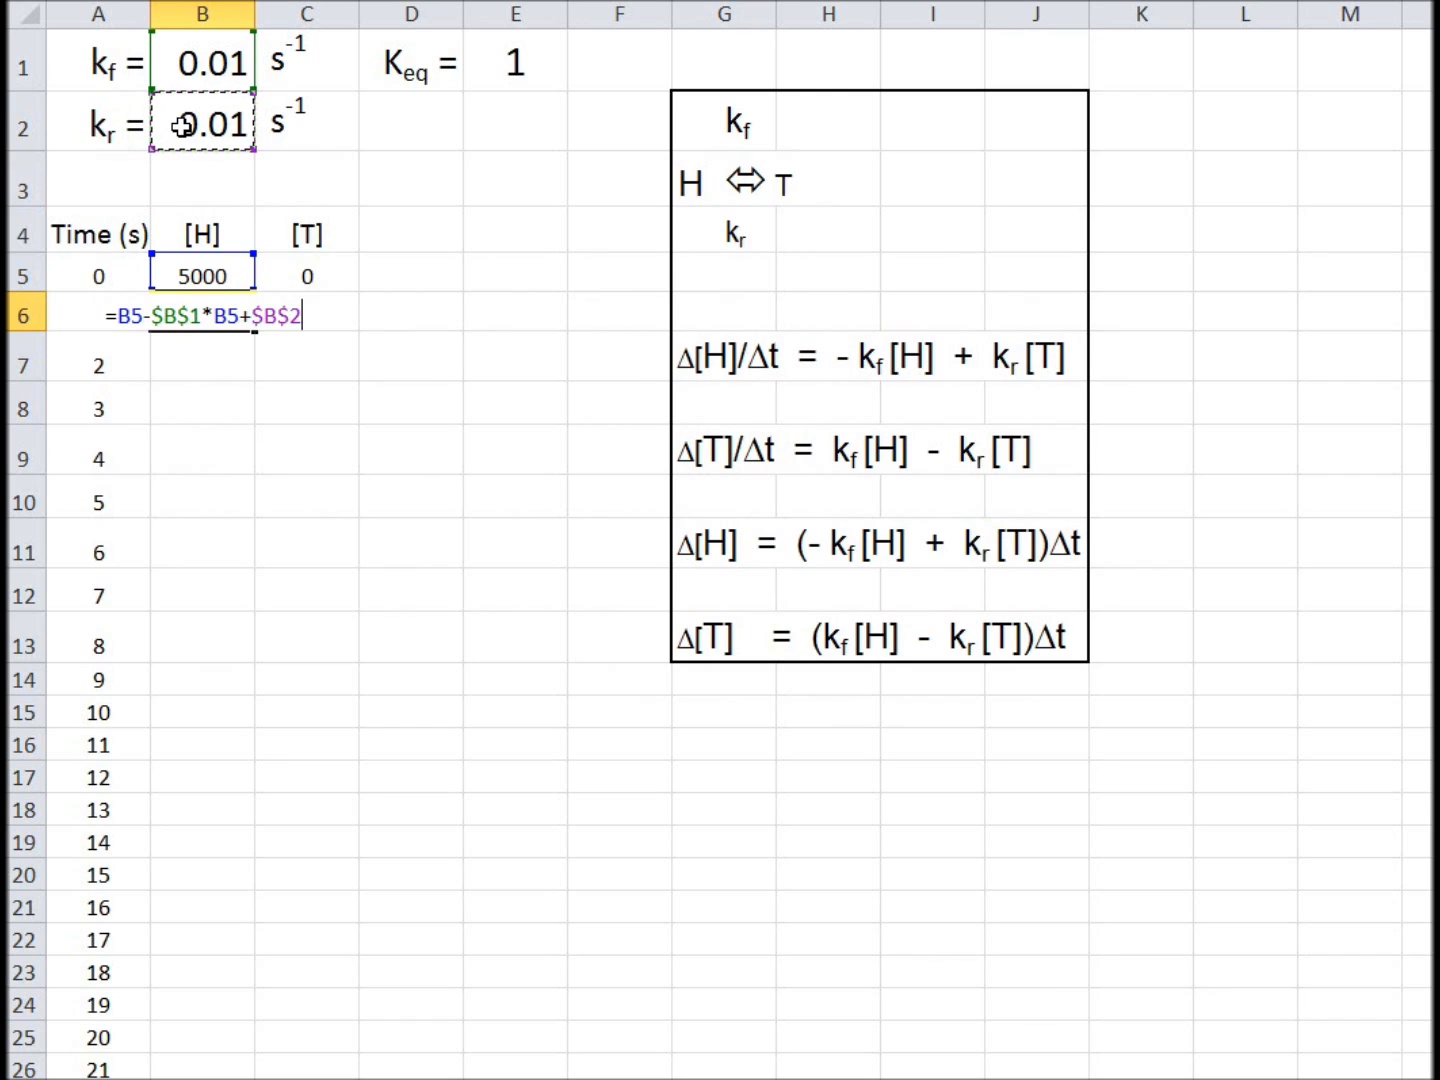
{"action": "type", "text": "*"}
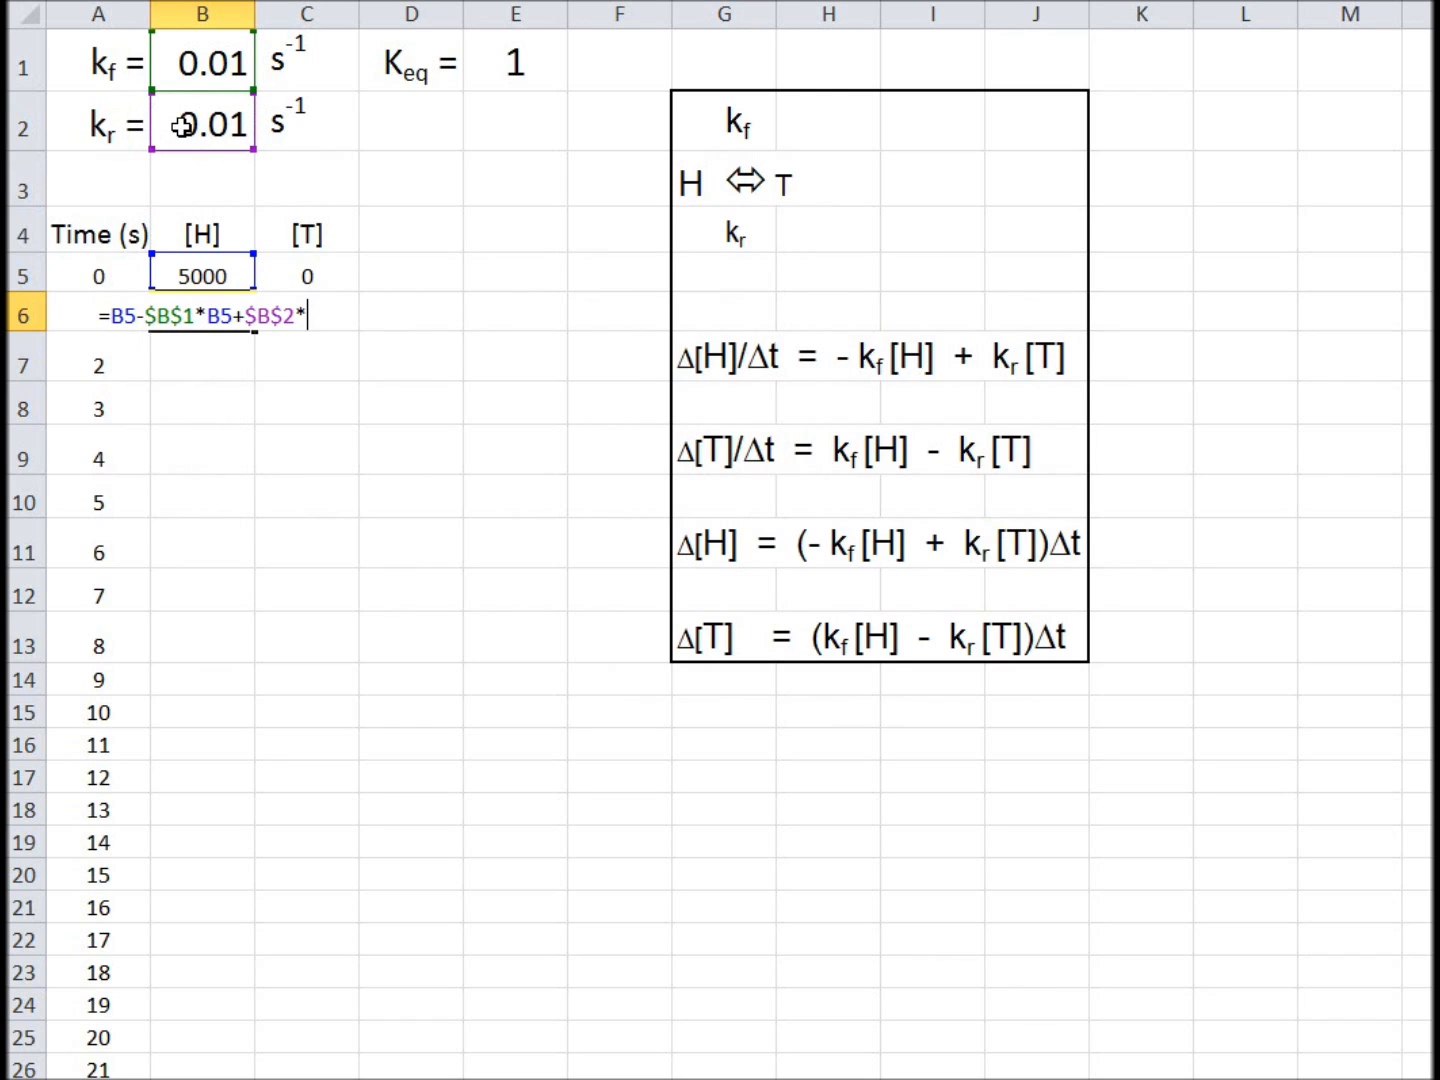
{"action": "left_click", "coordinate": [314, 280]}
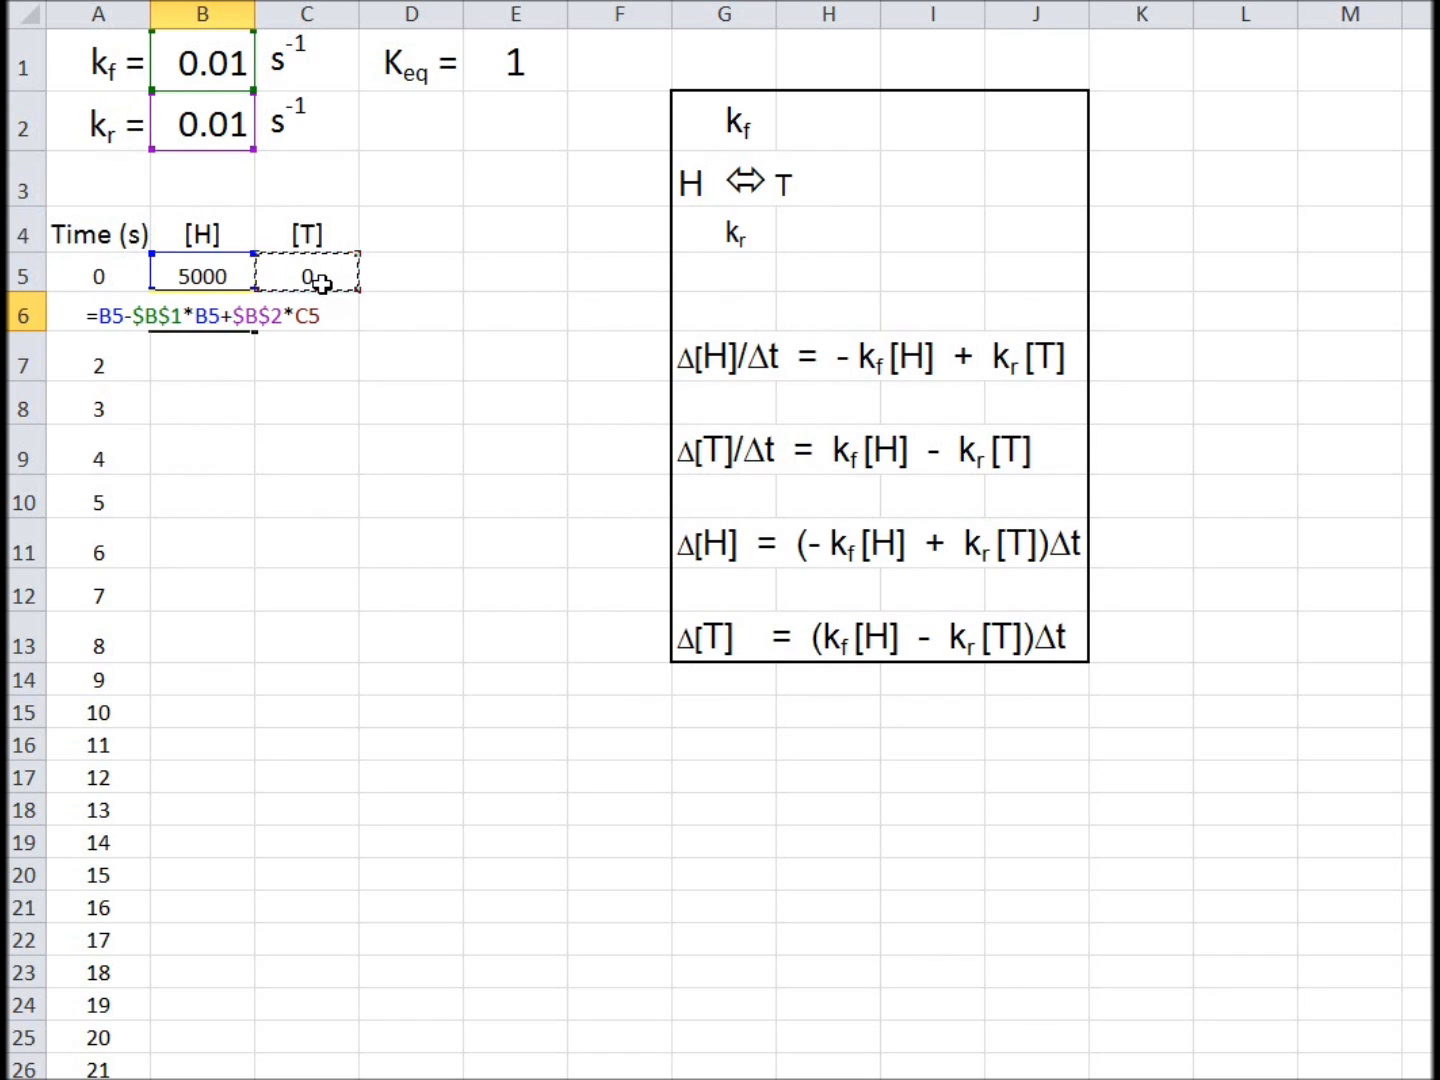
{"action": "key", "text": "Return"}
Enter the formula =C5+$B$1*B5-$B$2*C5 in C6 to calculate [T] at 1 second
{"action": "left_click", "coordinate": [310, 320]}
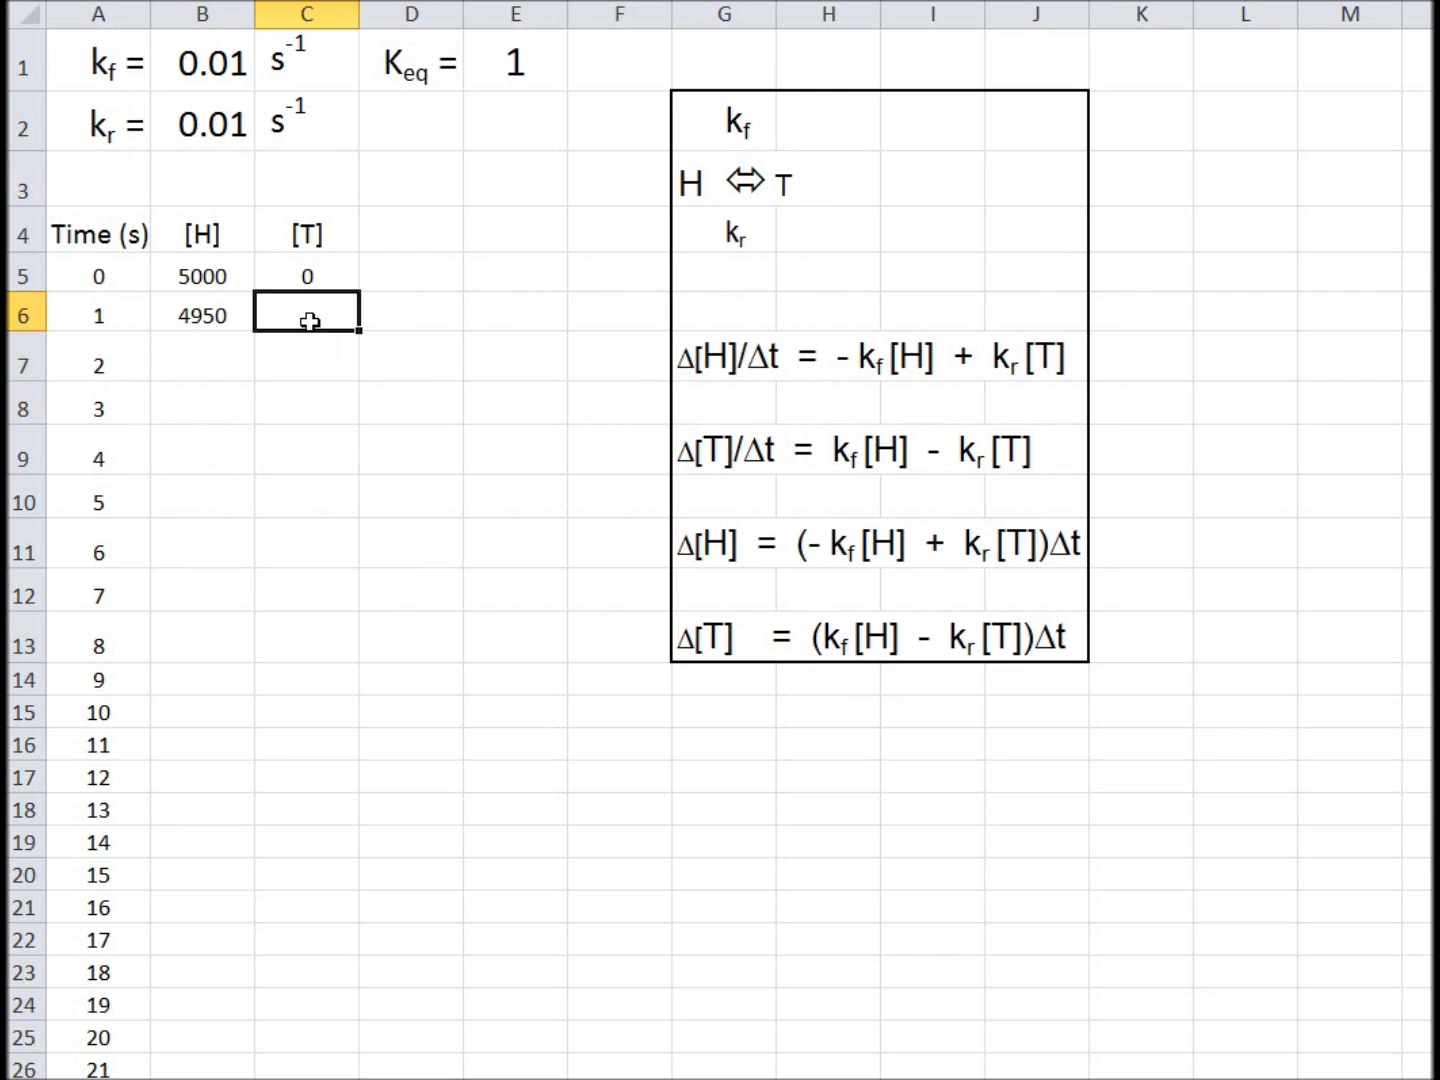
{"action": "type", "text": "="}
{"action": "left_click", "coordinate": [294, 280]}
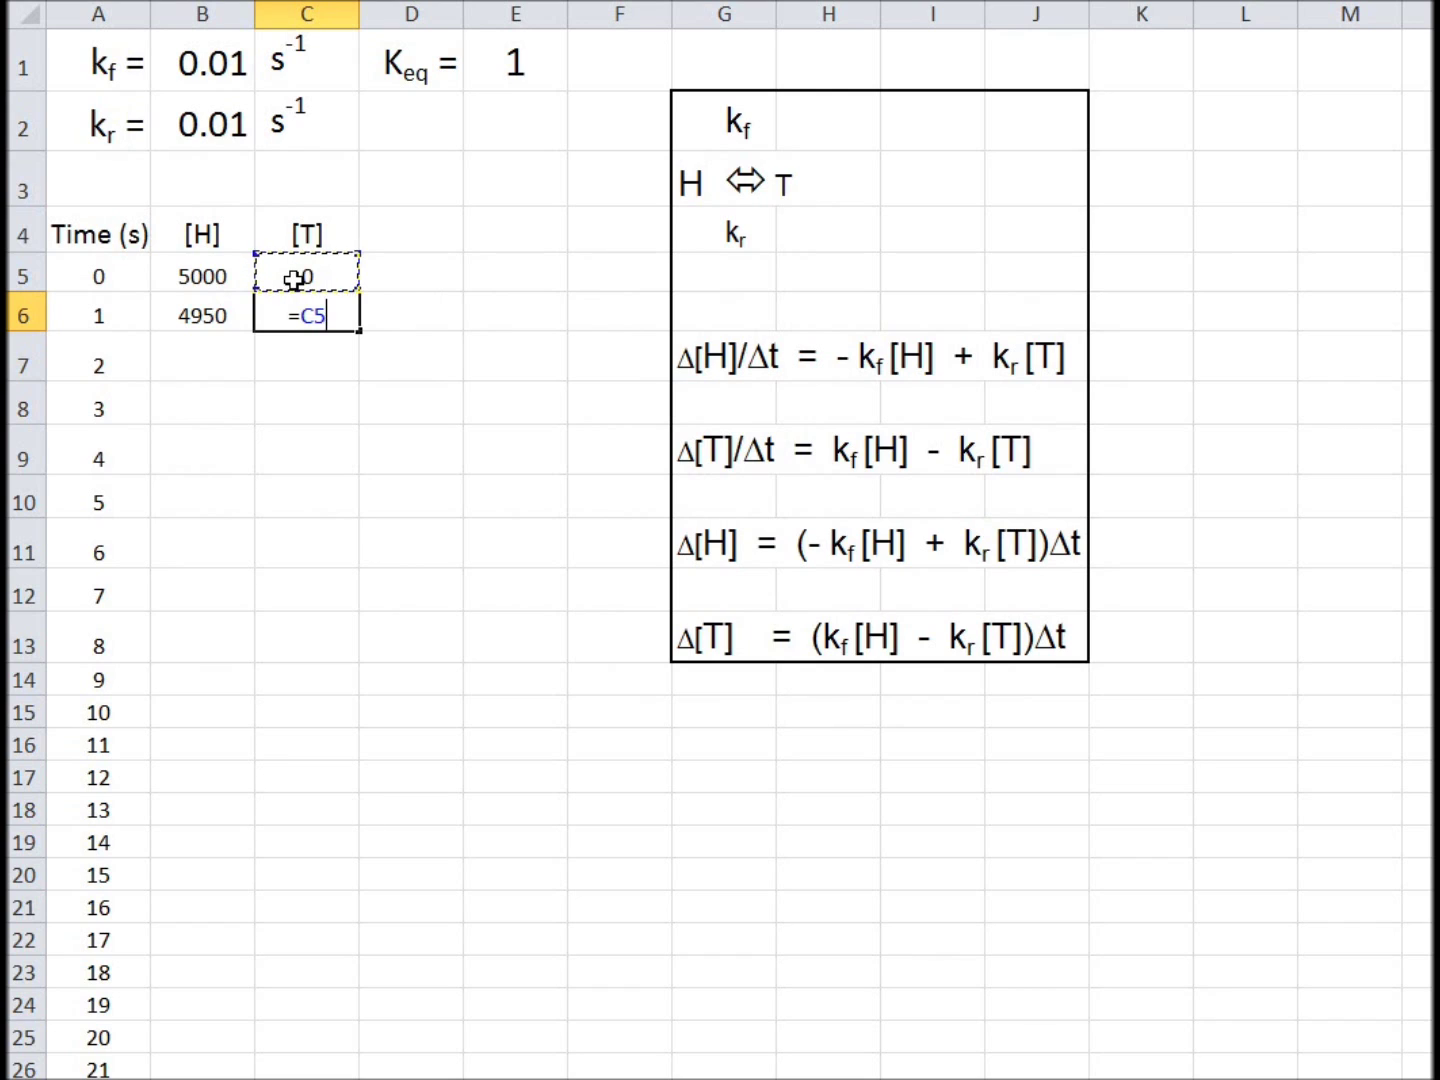
{"action": "type", "text": "+"}
{"action": "left_click", "coordinate": [213, 65]}
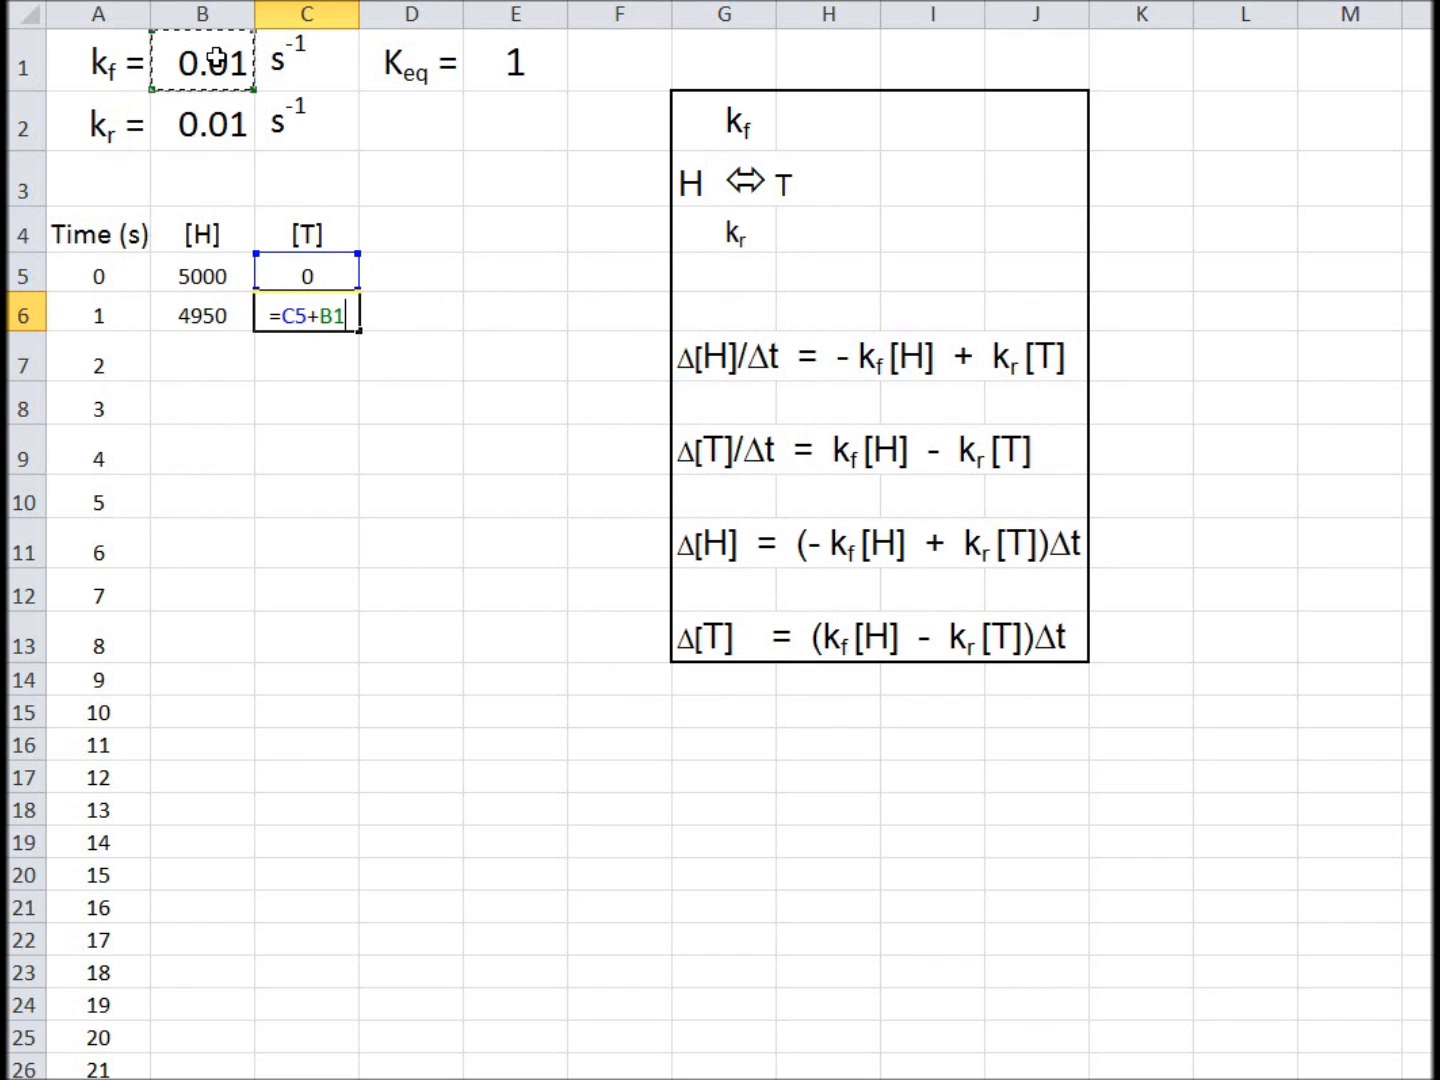
{"action": "key", "text": "F4"}
{"action": "type", "text": "*"}
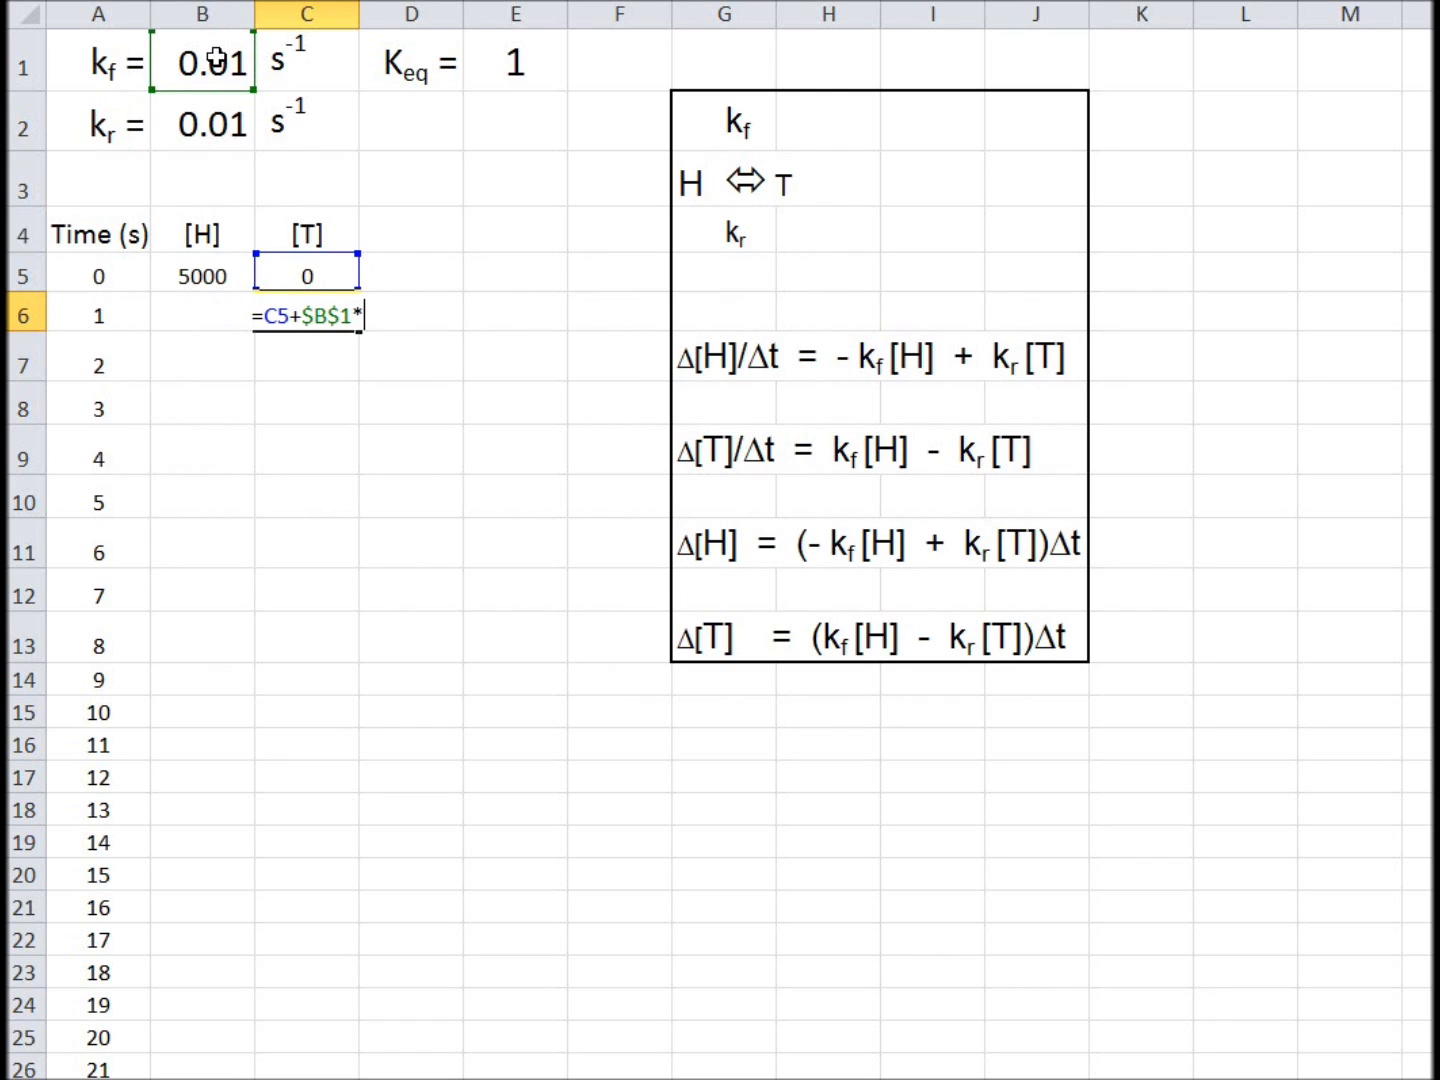
{"action": "left_click", "coordinate": [216, 274]}
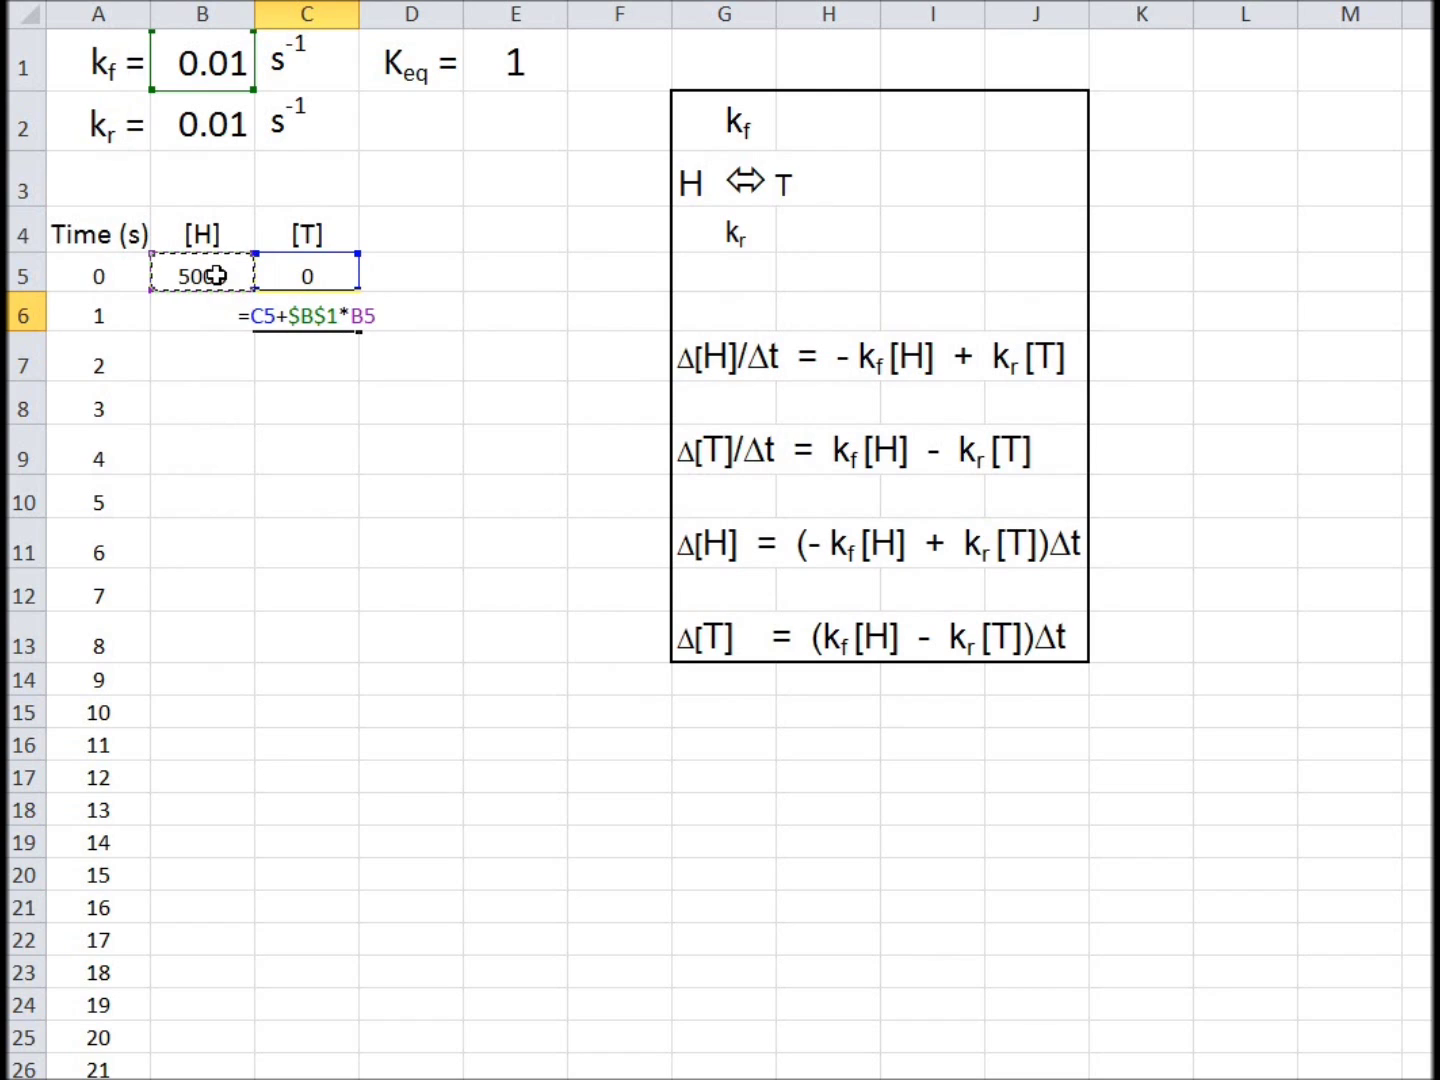
{"action": "type", "text": "-"}
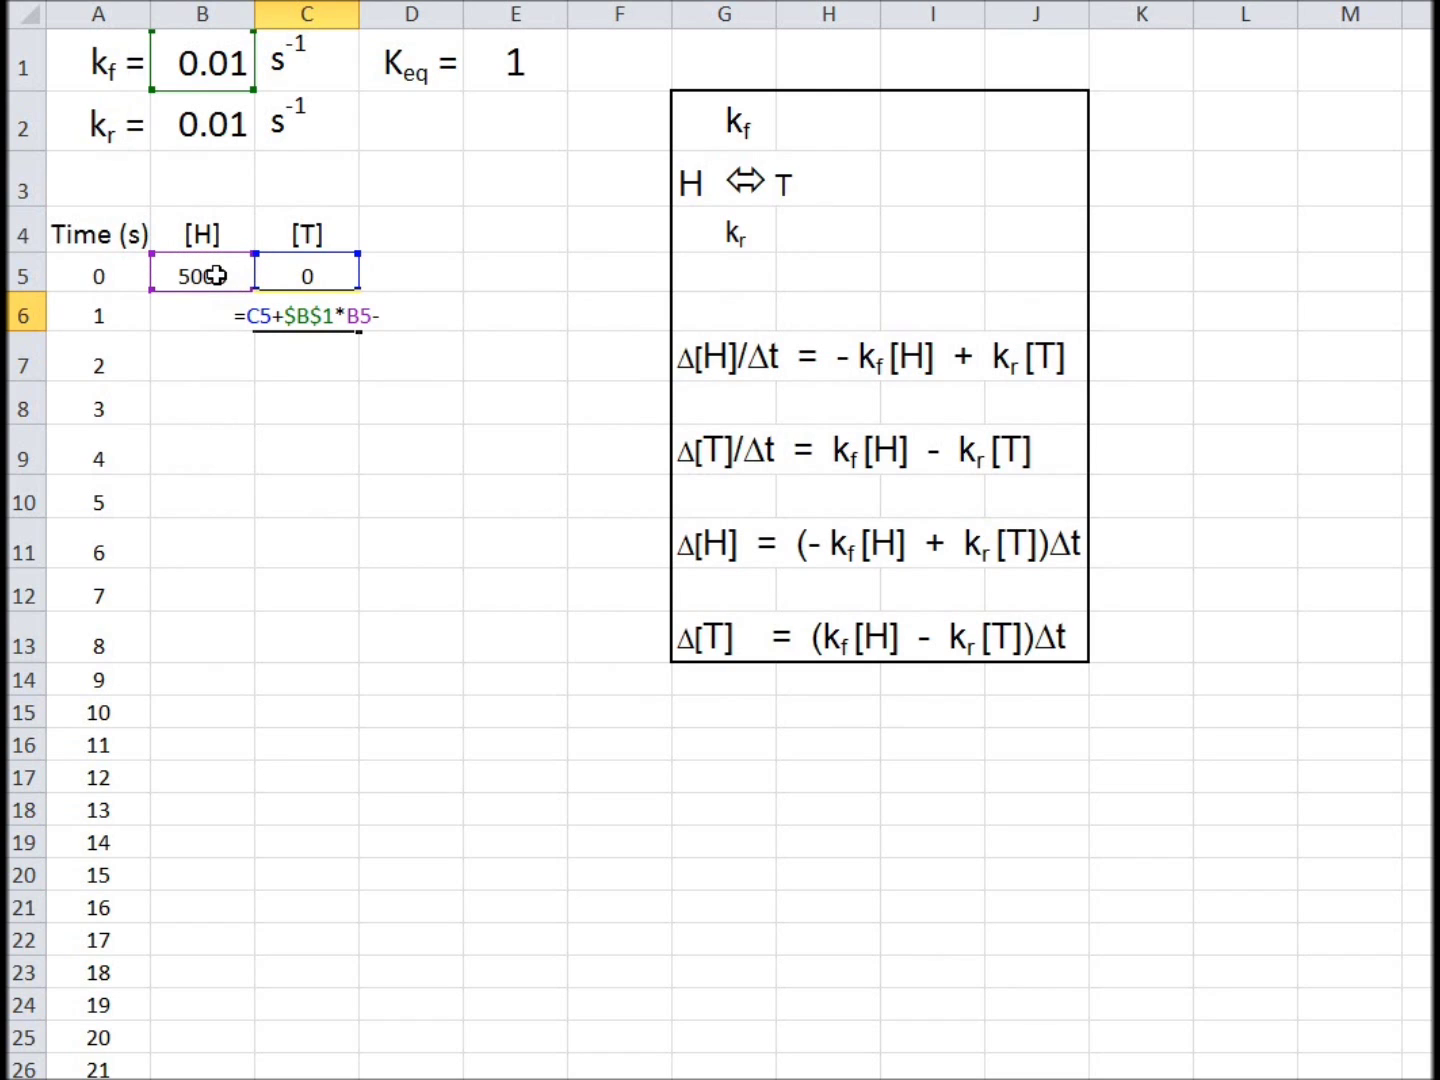
{"action": "left_click", "coordinate": [195, 127]}
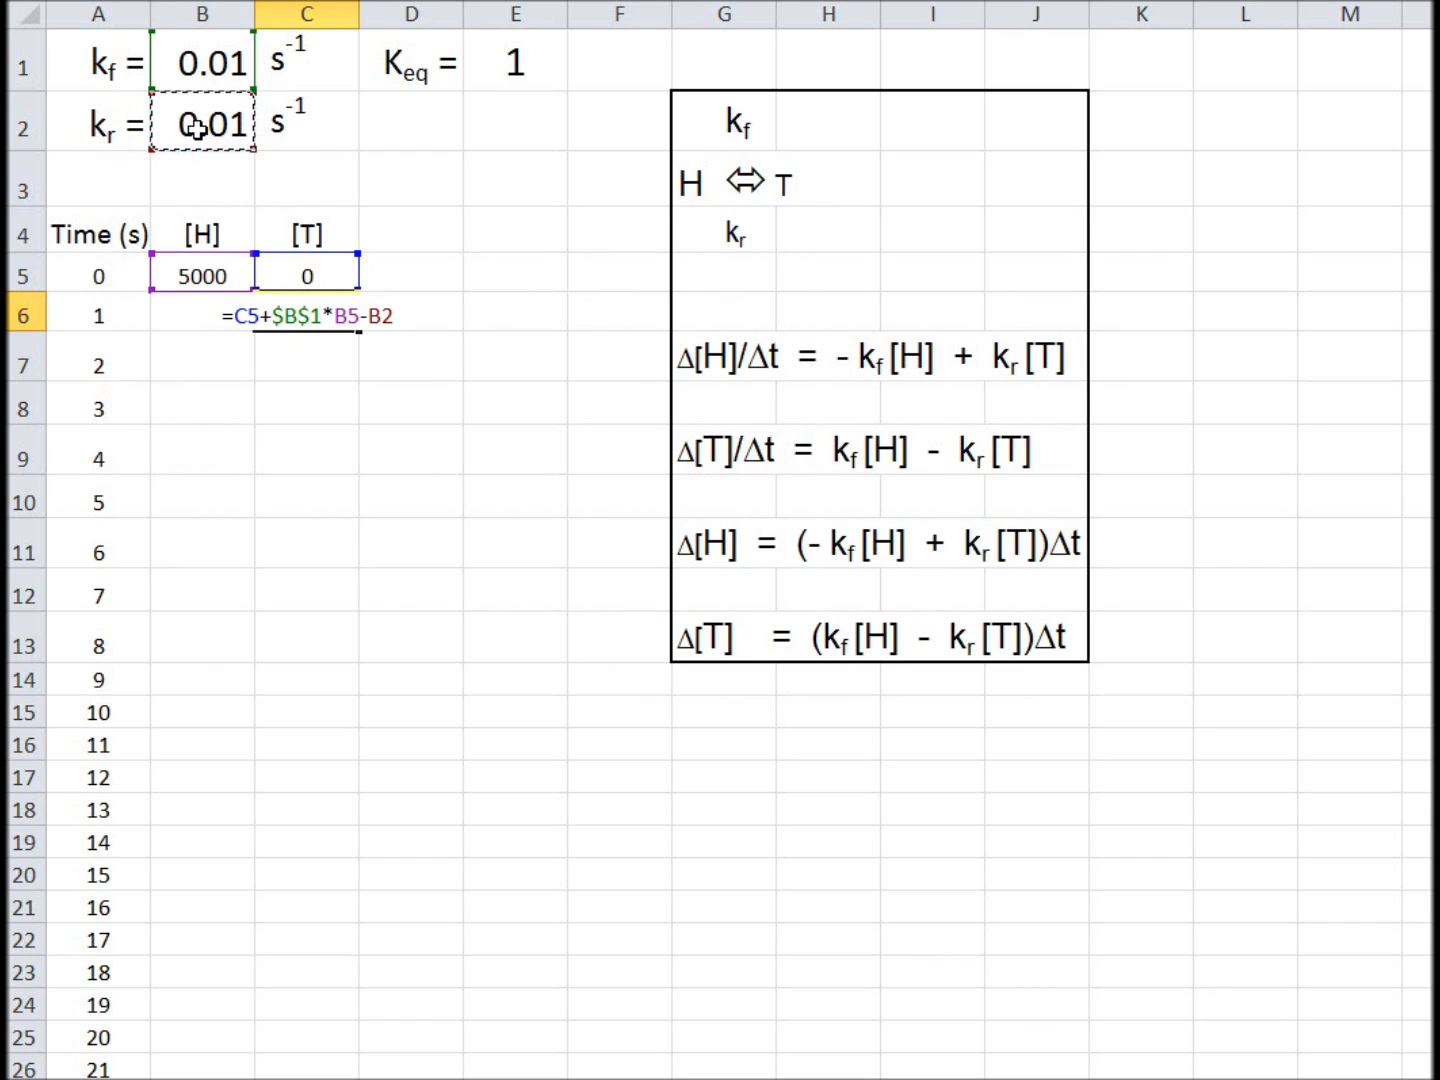
{"action": "key", "text": "F4"}
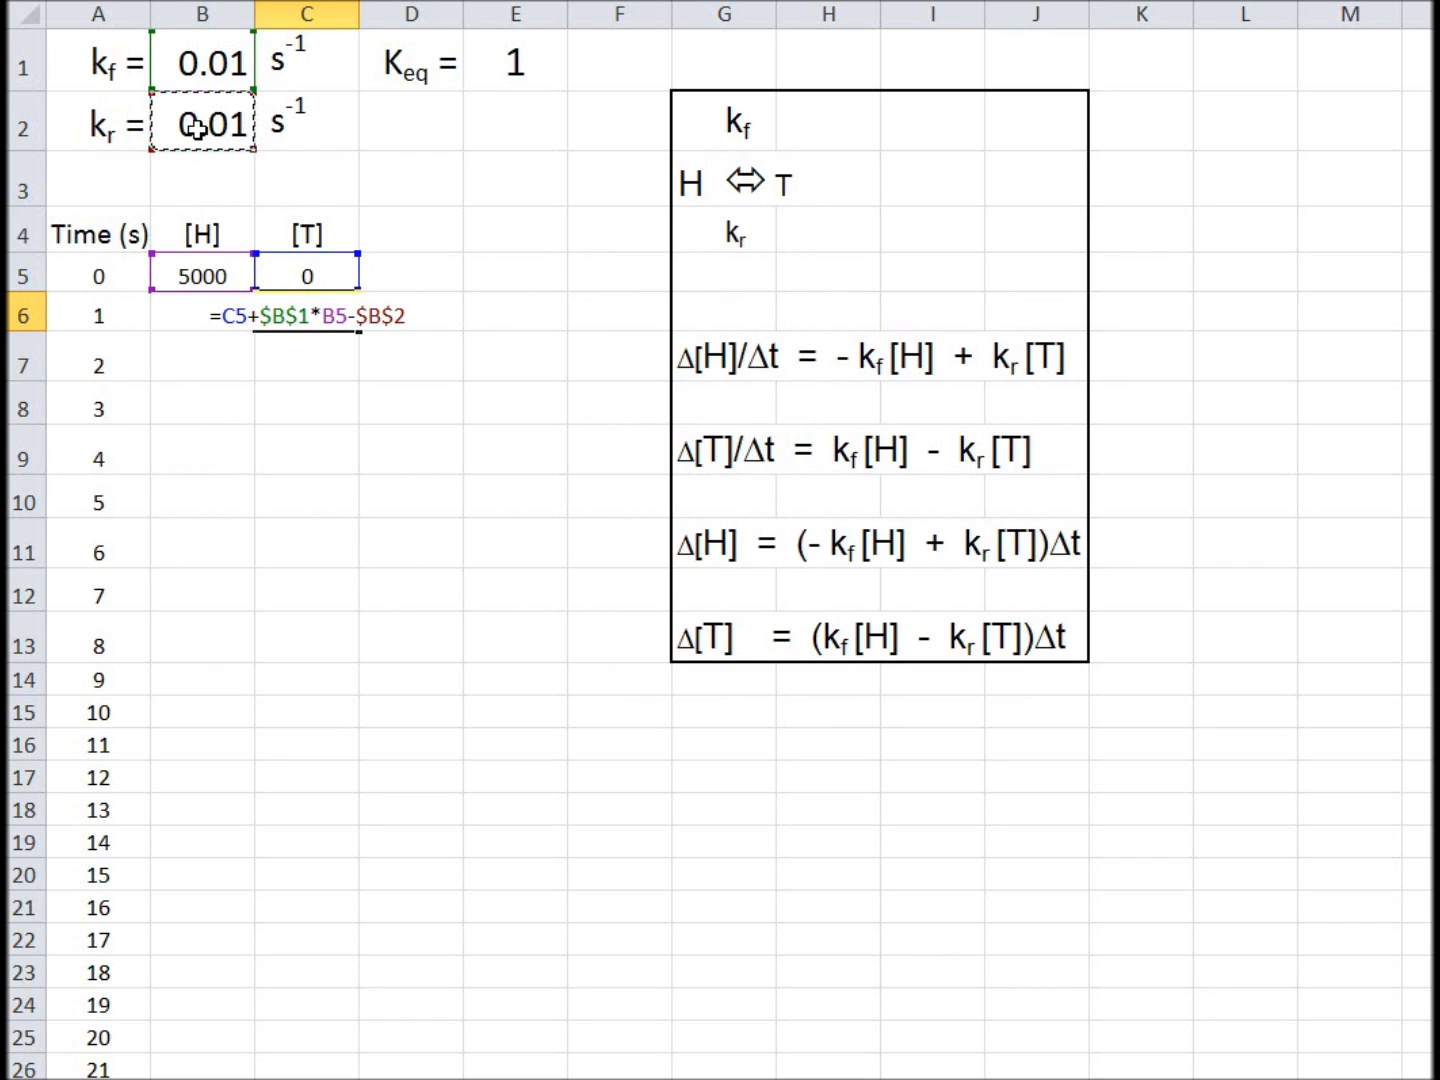
{"action": "type", "text": "*"}
{"action": "left_click", "coordinate": [302, 267]}
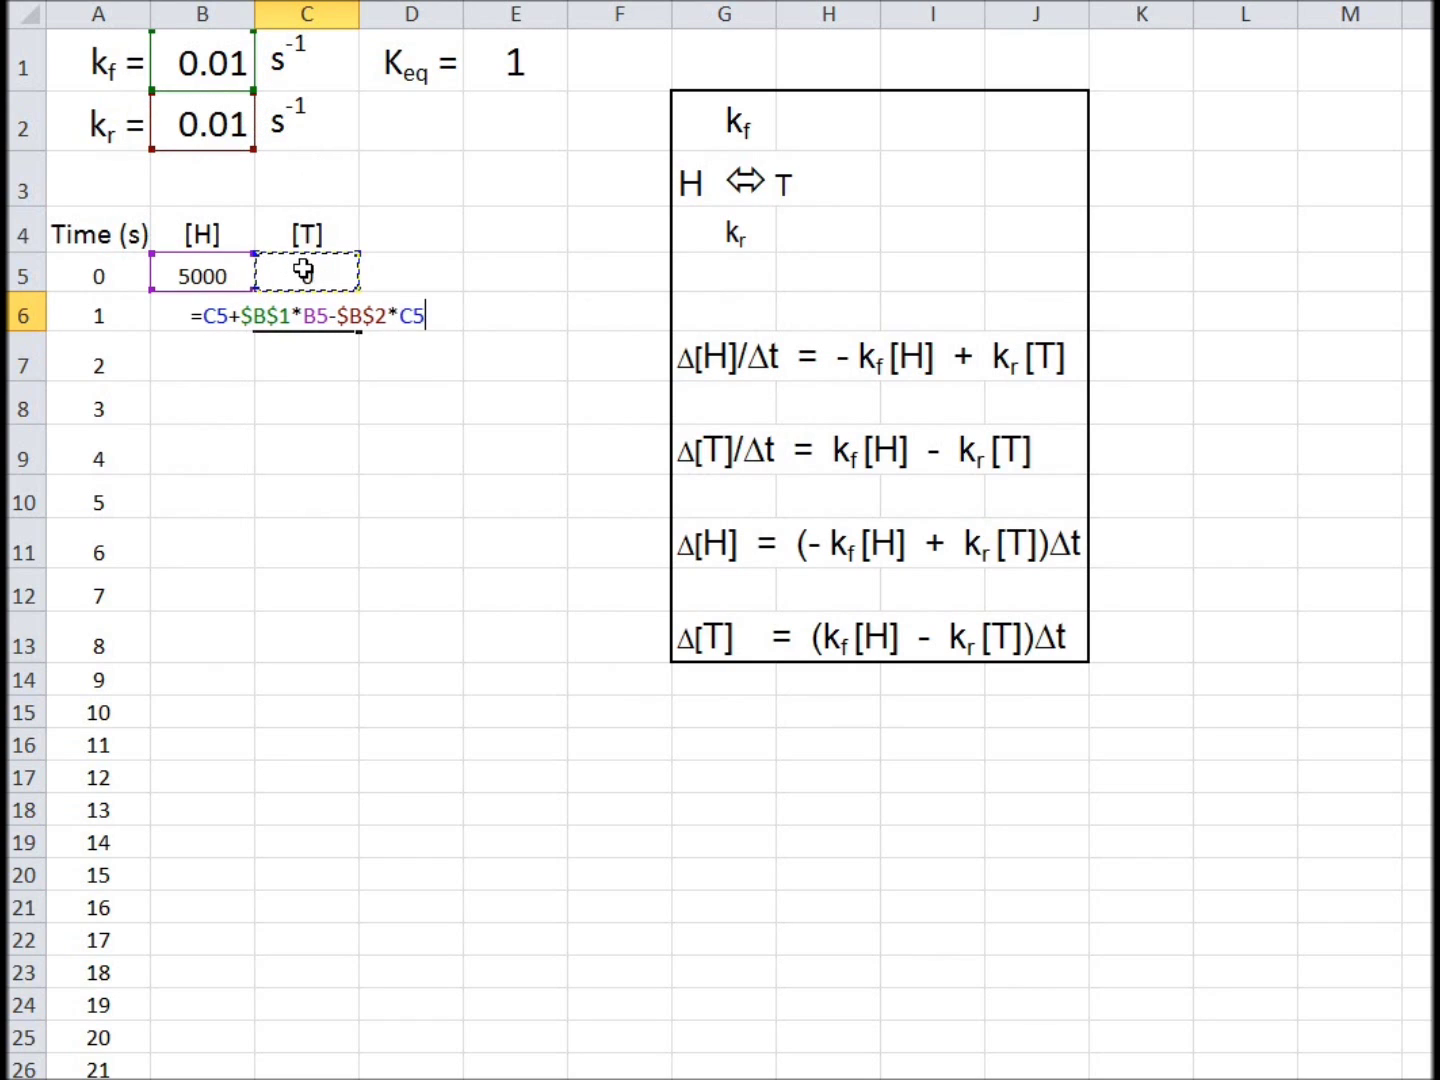
{"action": "key", "text": "Return"}
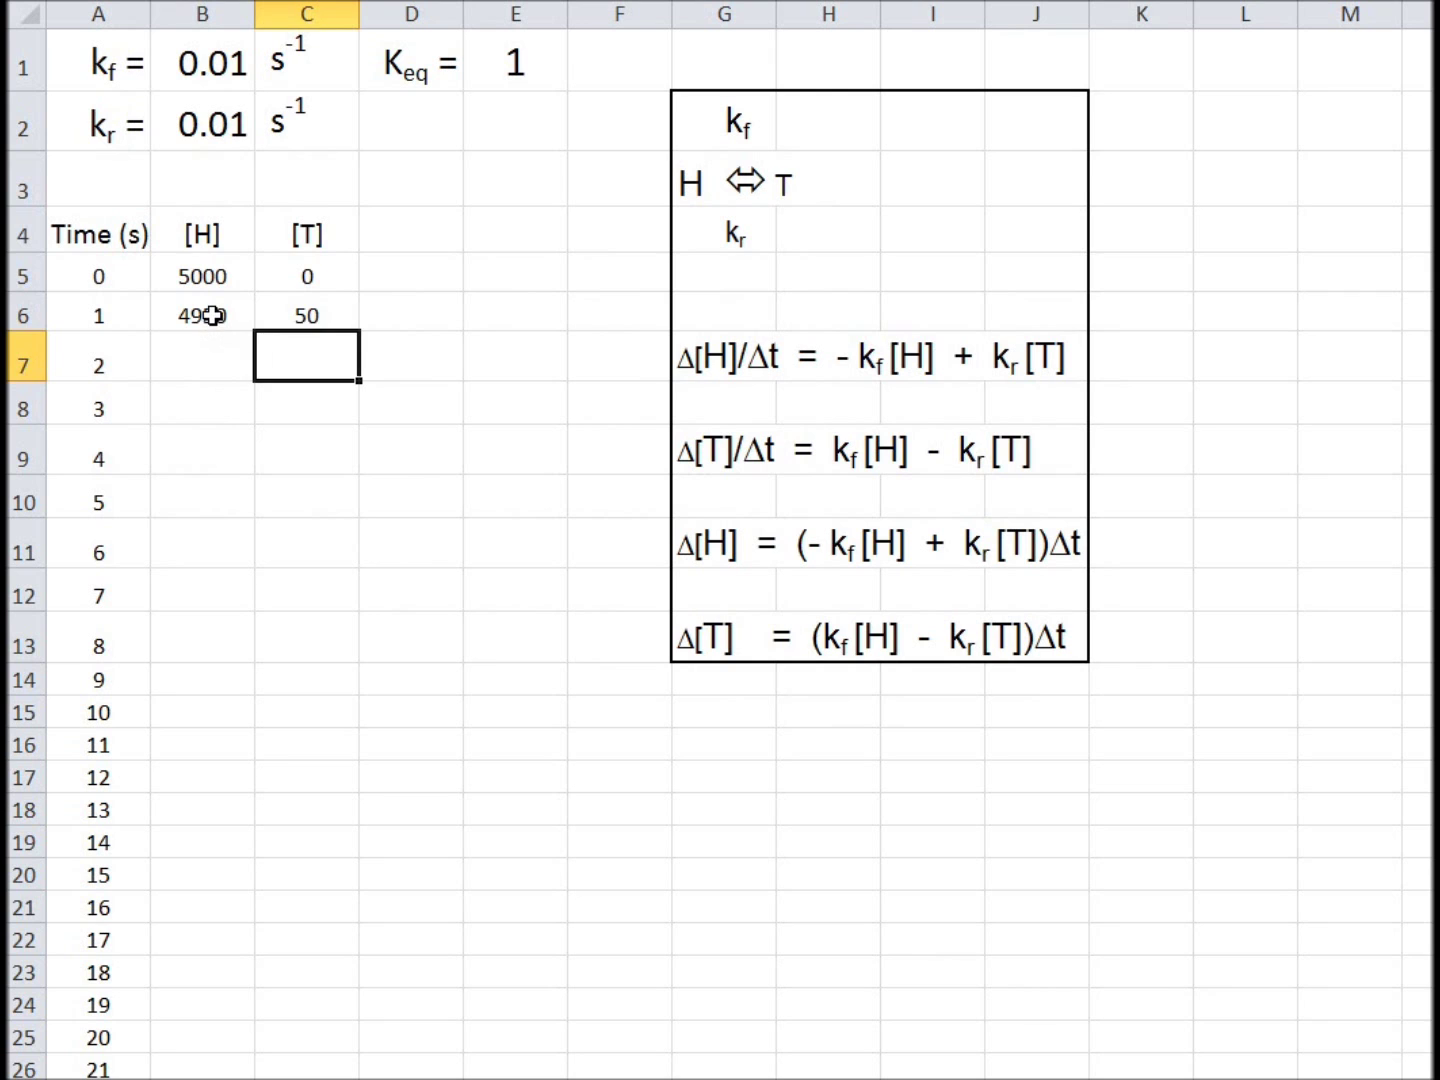
Fill the [H] and [T] formulas in B6:C6 down alongside the time column
{"action": "left_click_drag", "start_coordinate": [218, 315], "coordinate": [257, 315]}
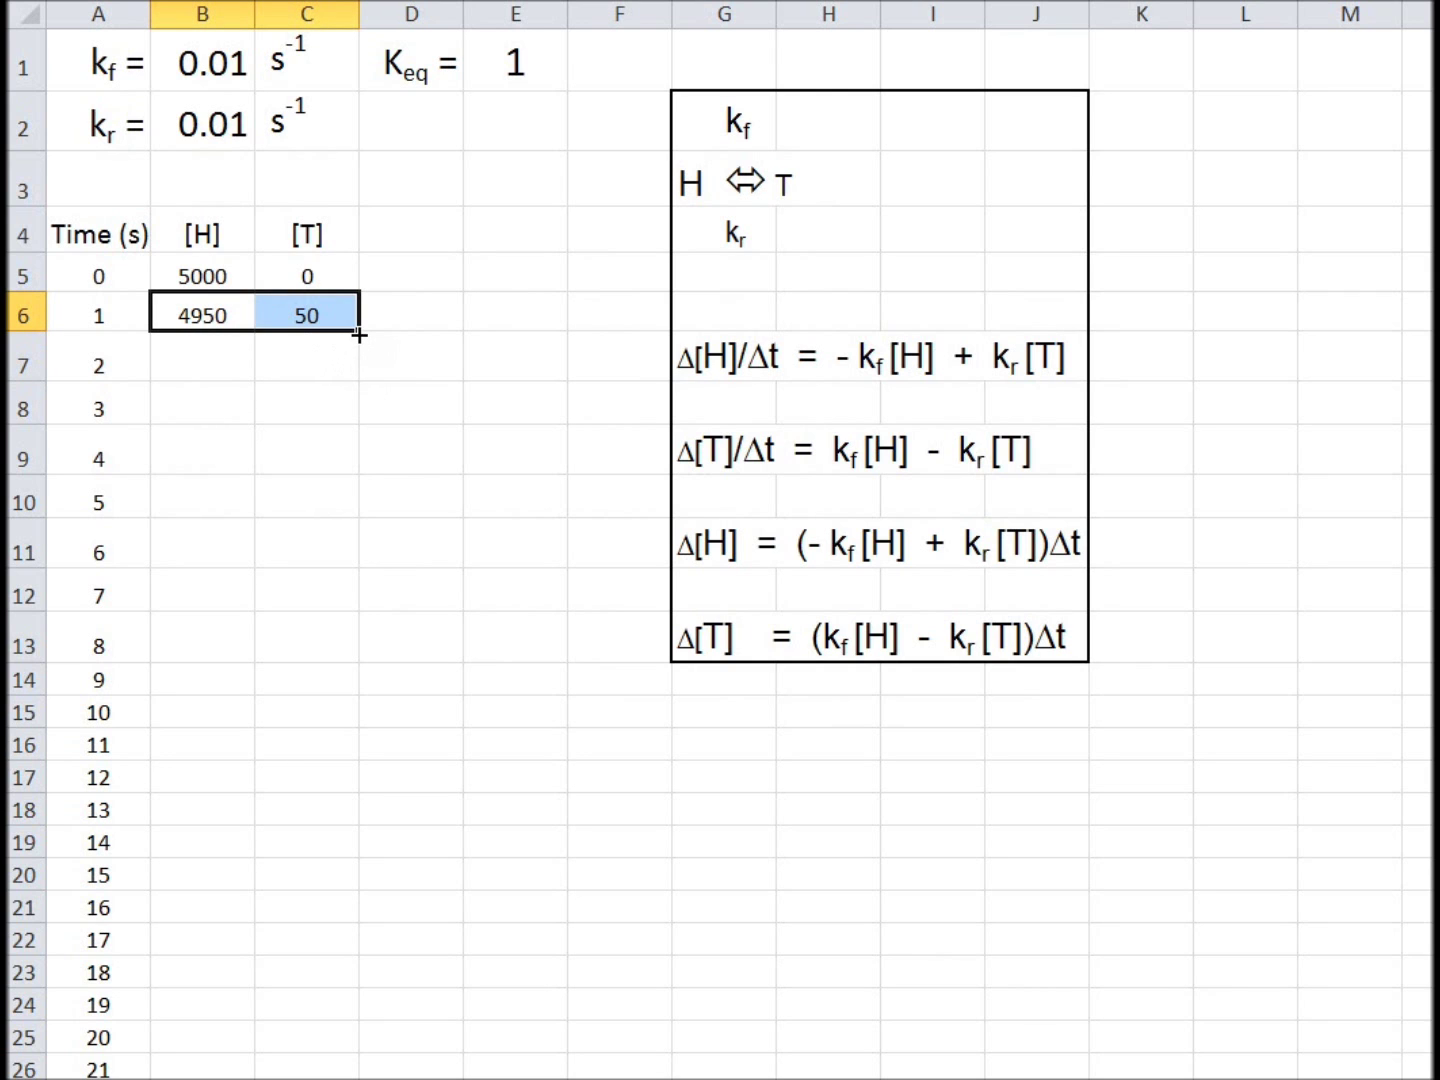
{"action": "left_click_drag", "start_coordinate": [361, 332], "coordinate": [324, 1073]}
{"action": "scroll", "coordinate": [572, 829], "scroll_direction": "up", "scroll_amount": 20}
{"action": "scroll", "coordinate": [589, 797], "scroll_direction": "up", "scroll_amount": 20}
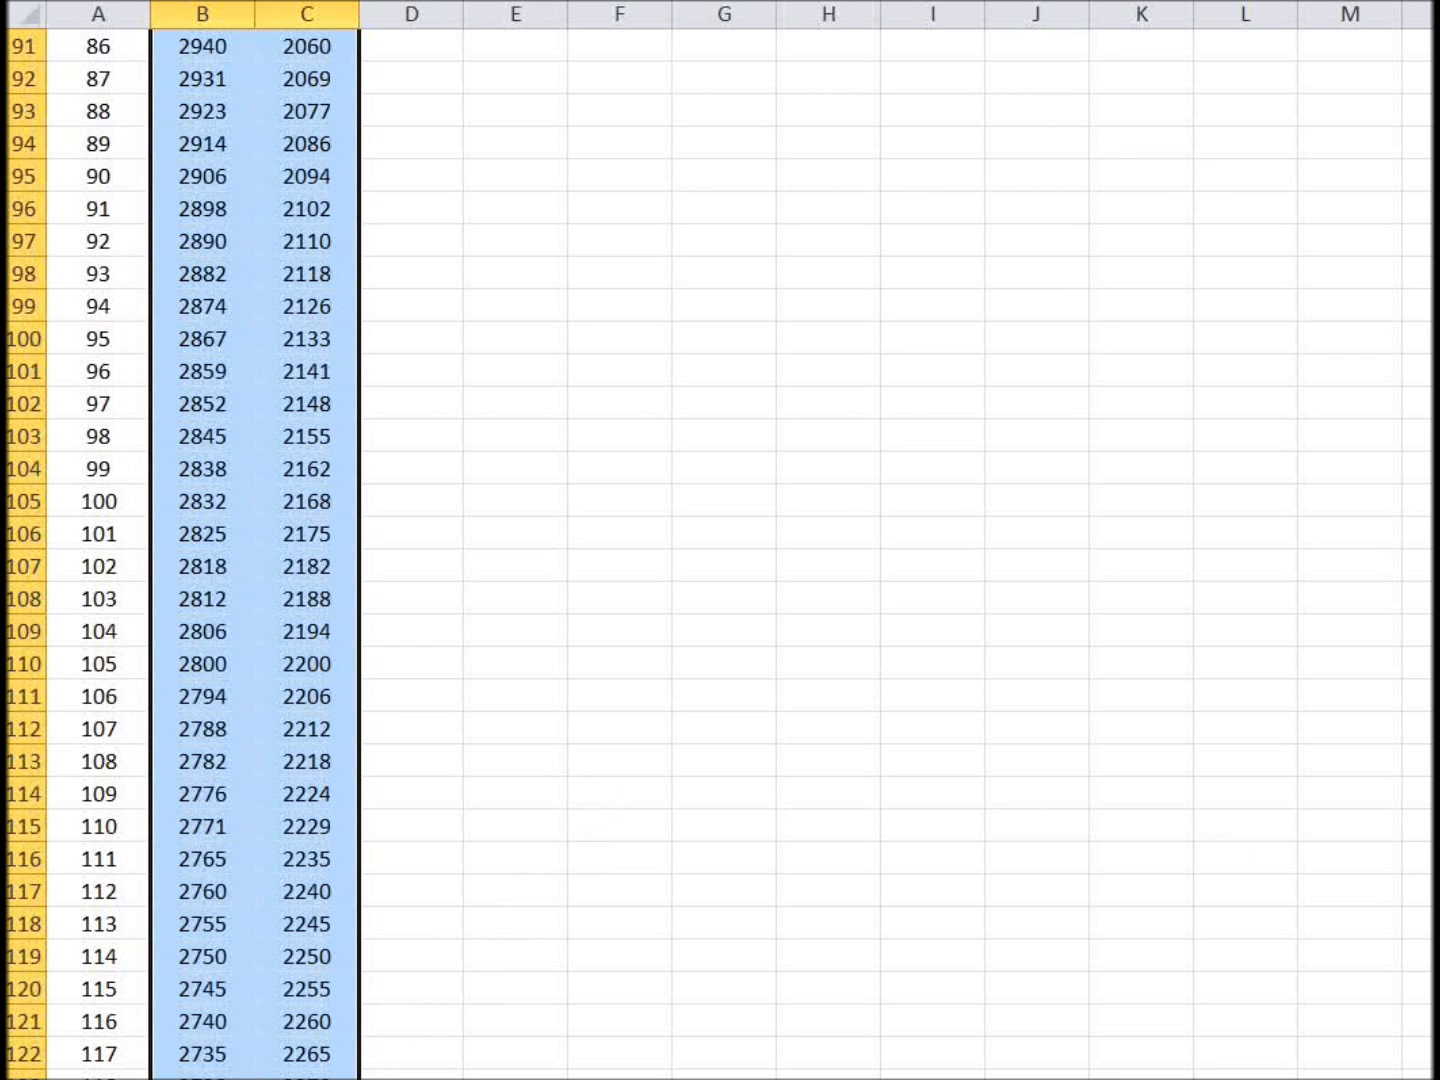
{"action": "scroll", "coordinate": [589, 796], "scroll_direction": "up", "scroll_amount": 20}
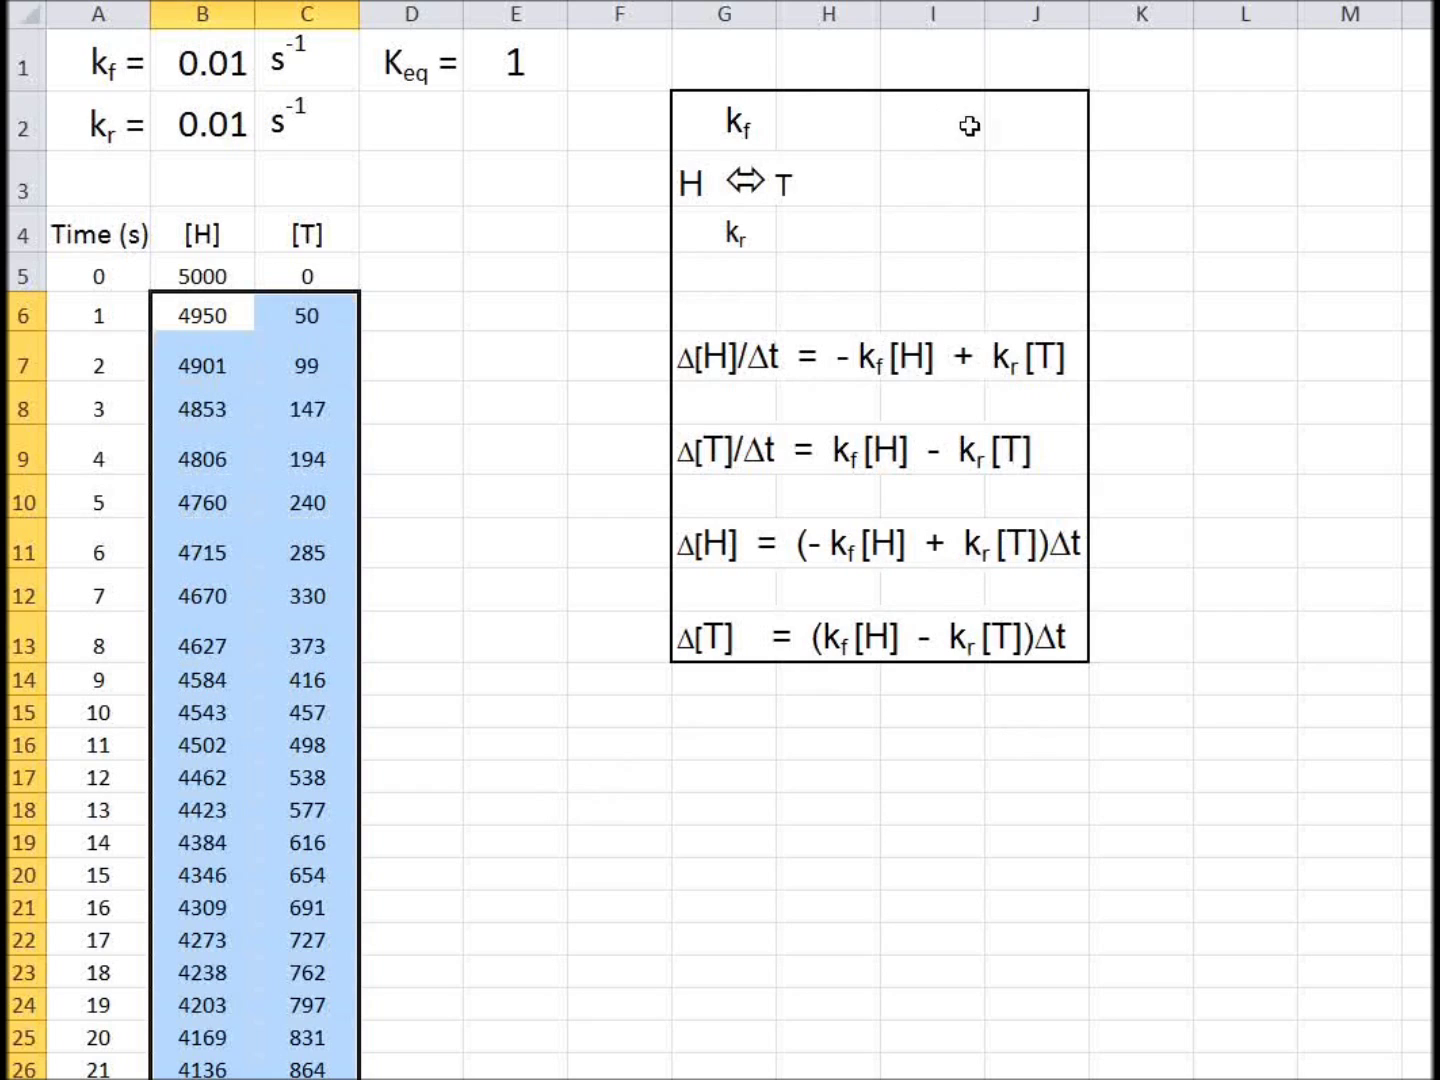
Chart [H] and [T] against Time (s) as smooth lines and position the graph beside the data, just below row 1
{"action": "key", "text": "alt+F1"}
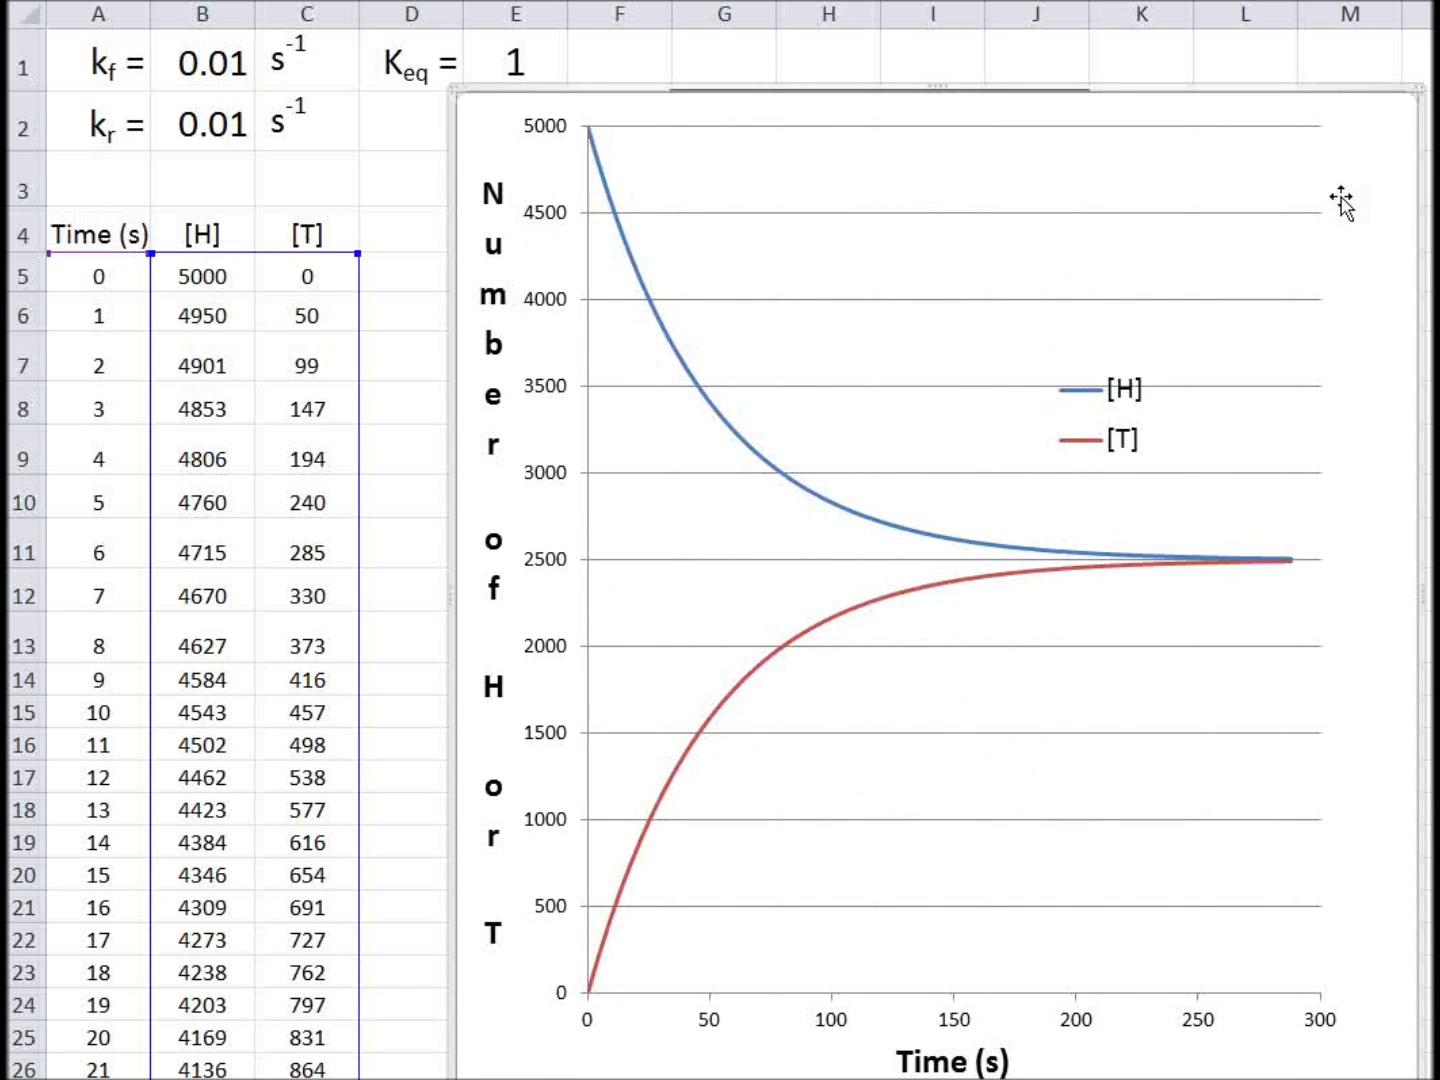
{"action": "left_click_drag", "start_coordinate": [1365, 177], "coordinate": [1366, 167]}
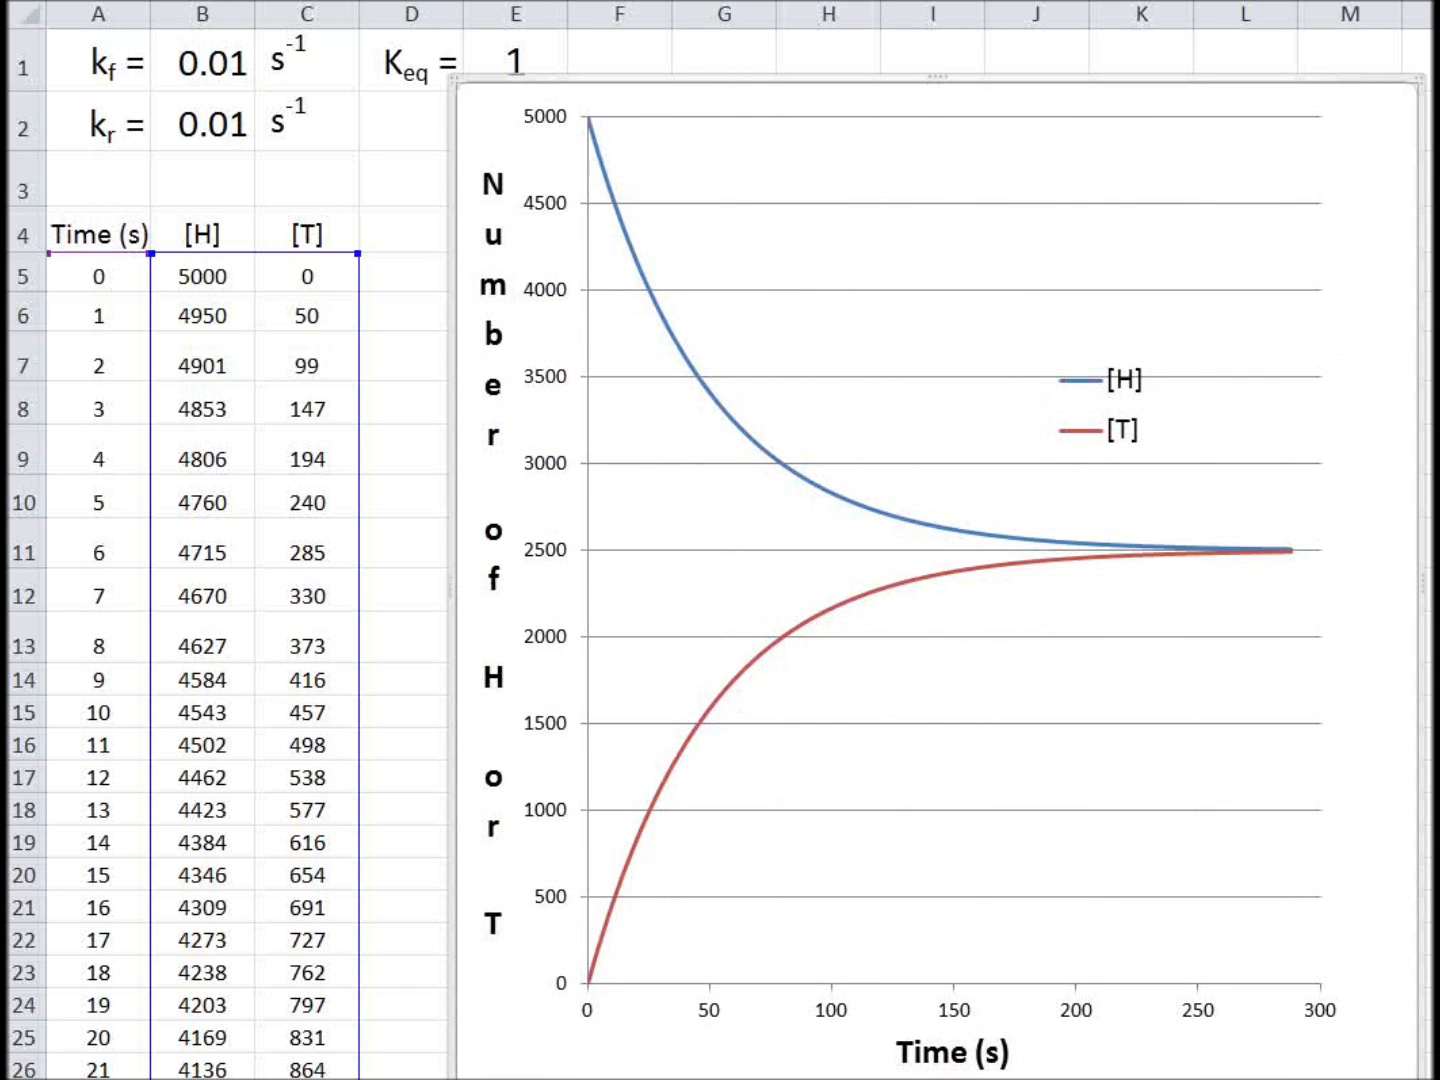
{"action": "left_click_drag", "start_coordinate": [1409, 273], "coordinate": [1407, 280]}
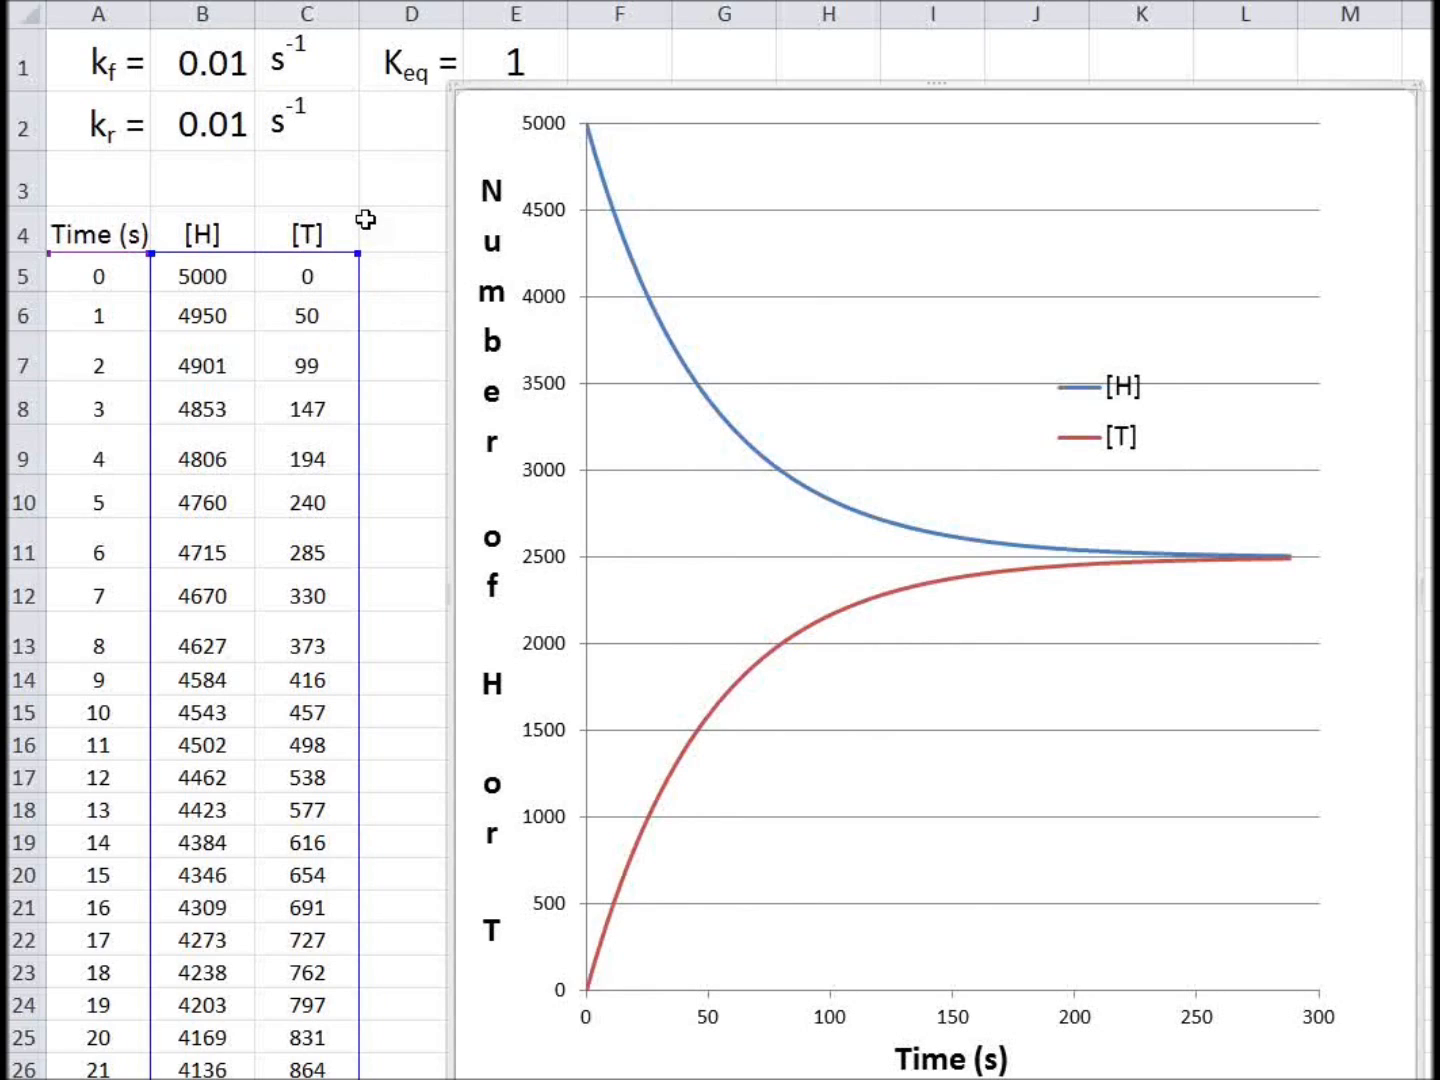
Set the initial [H] in B5 to 4000 and the initial [T] in C5 to 1000
{"action": "left_click", "coordinate": [202, 271]}
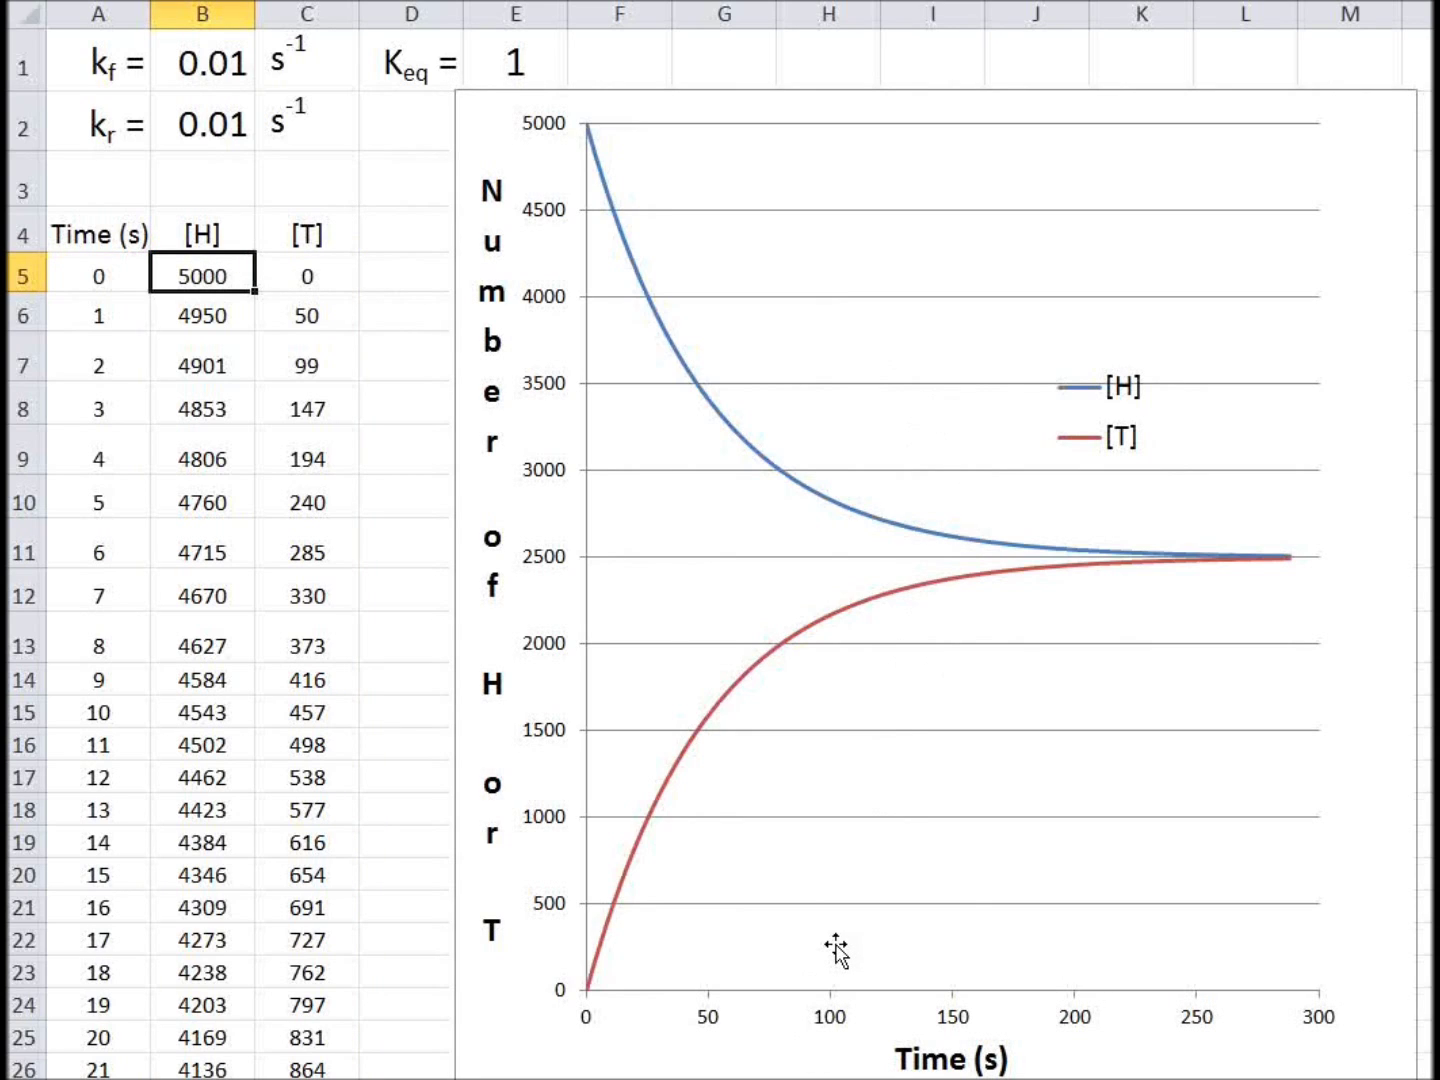
{"action": "type", "text": "4000"}
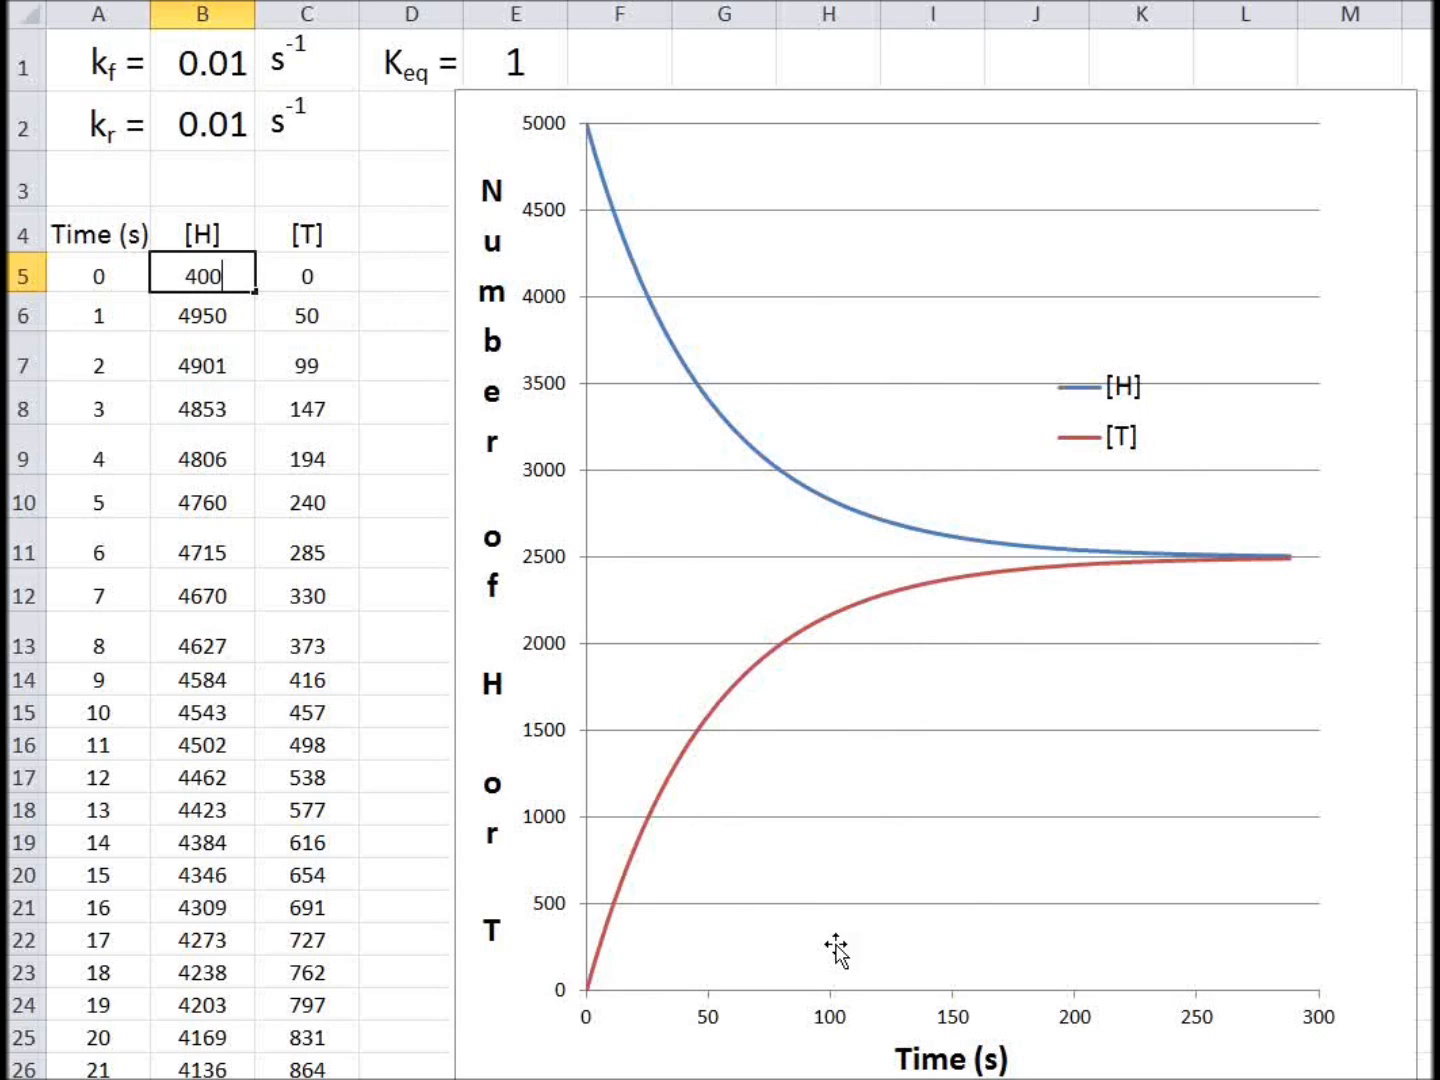
{"action": "left_click", "coordinate": [296, 276]}
{"action": "type", "text": "1000"}
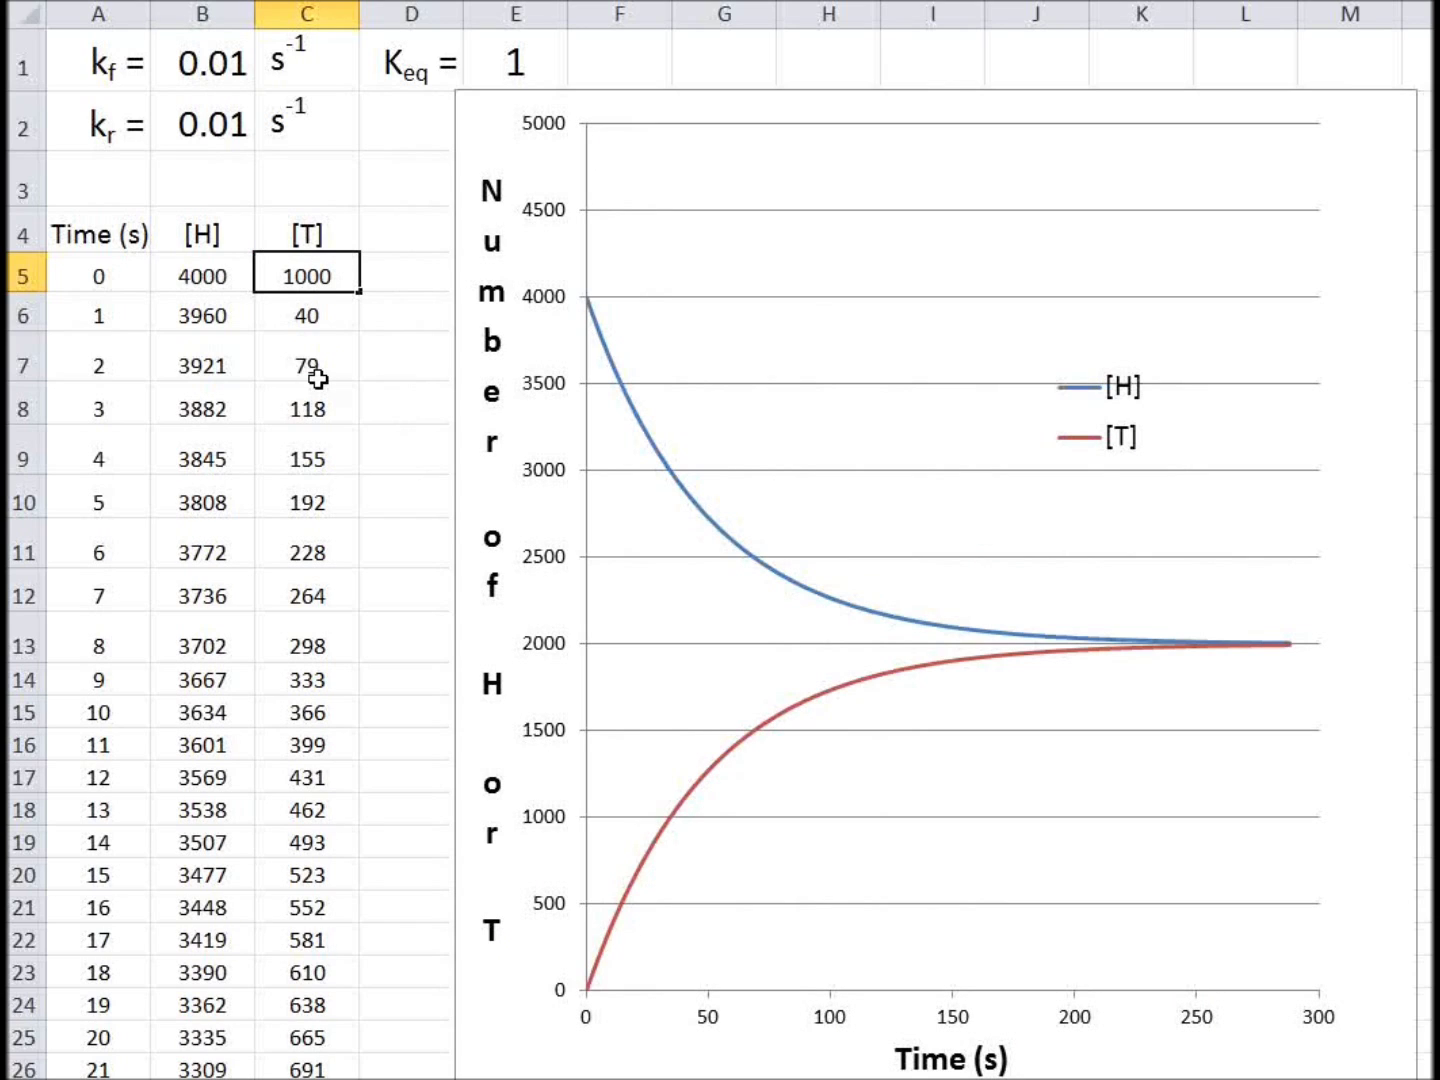
{"action": "key", "text": "Return"}
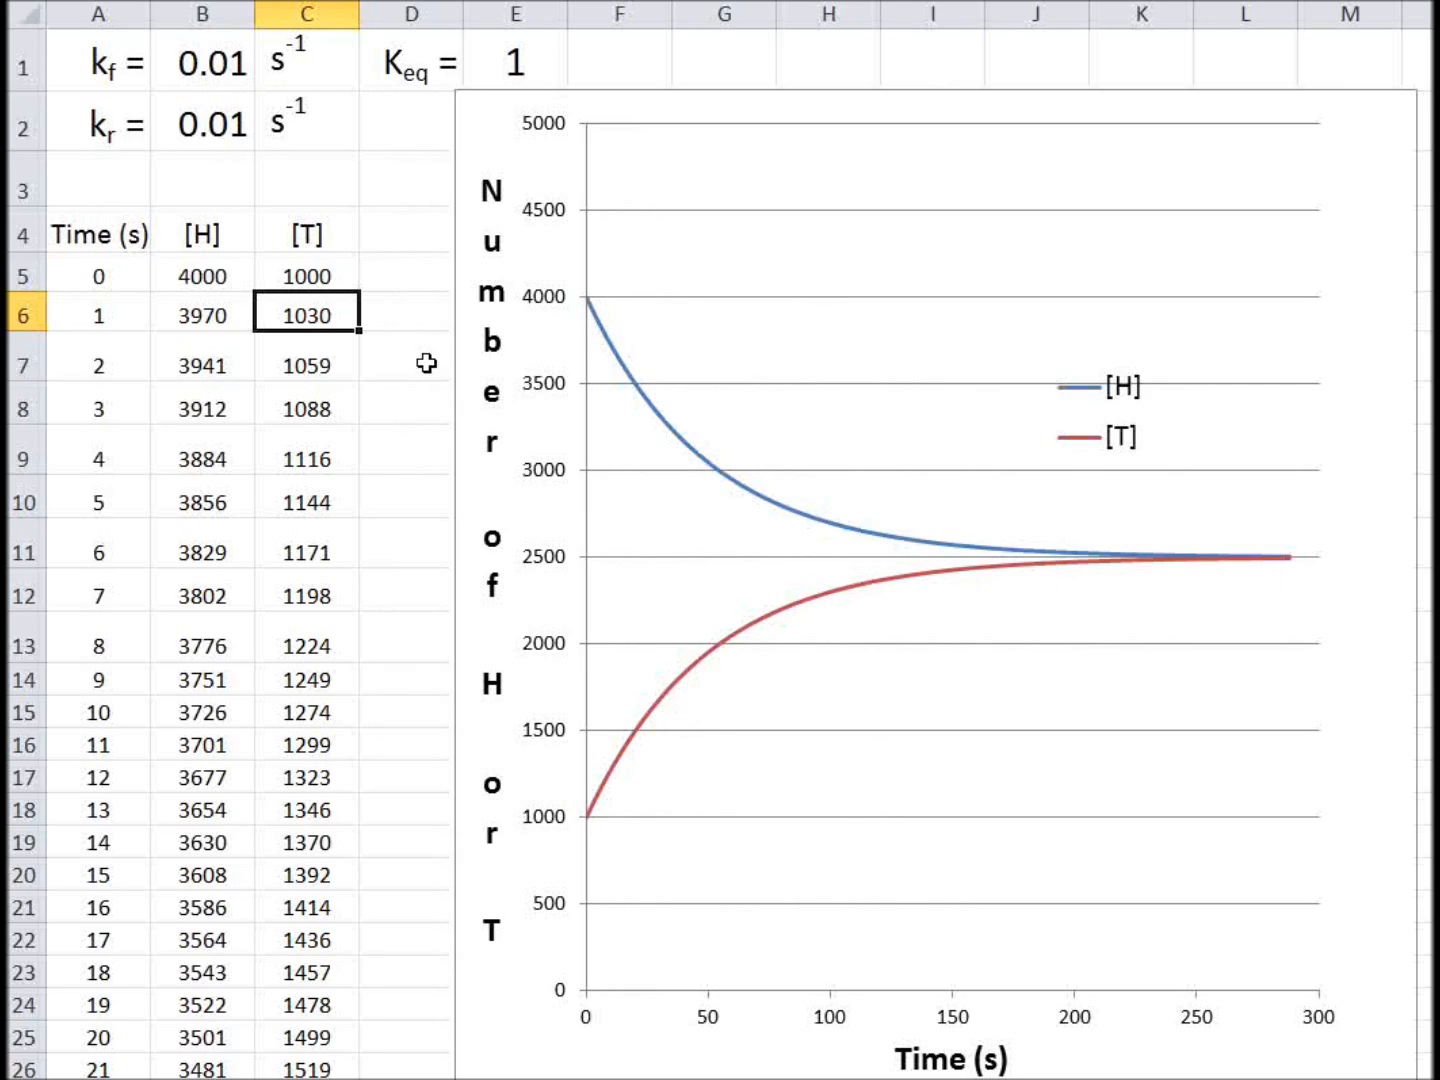
Set the initial [H] in B5 to 3000 and the initial [T] in C5 to 2000
{"action": "left_click", "coordinate": [318, 277]}
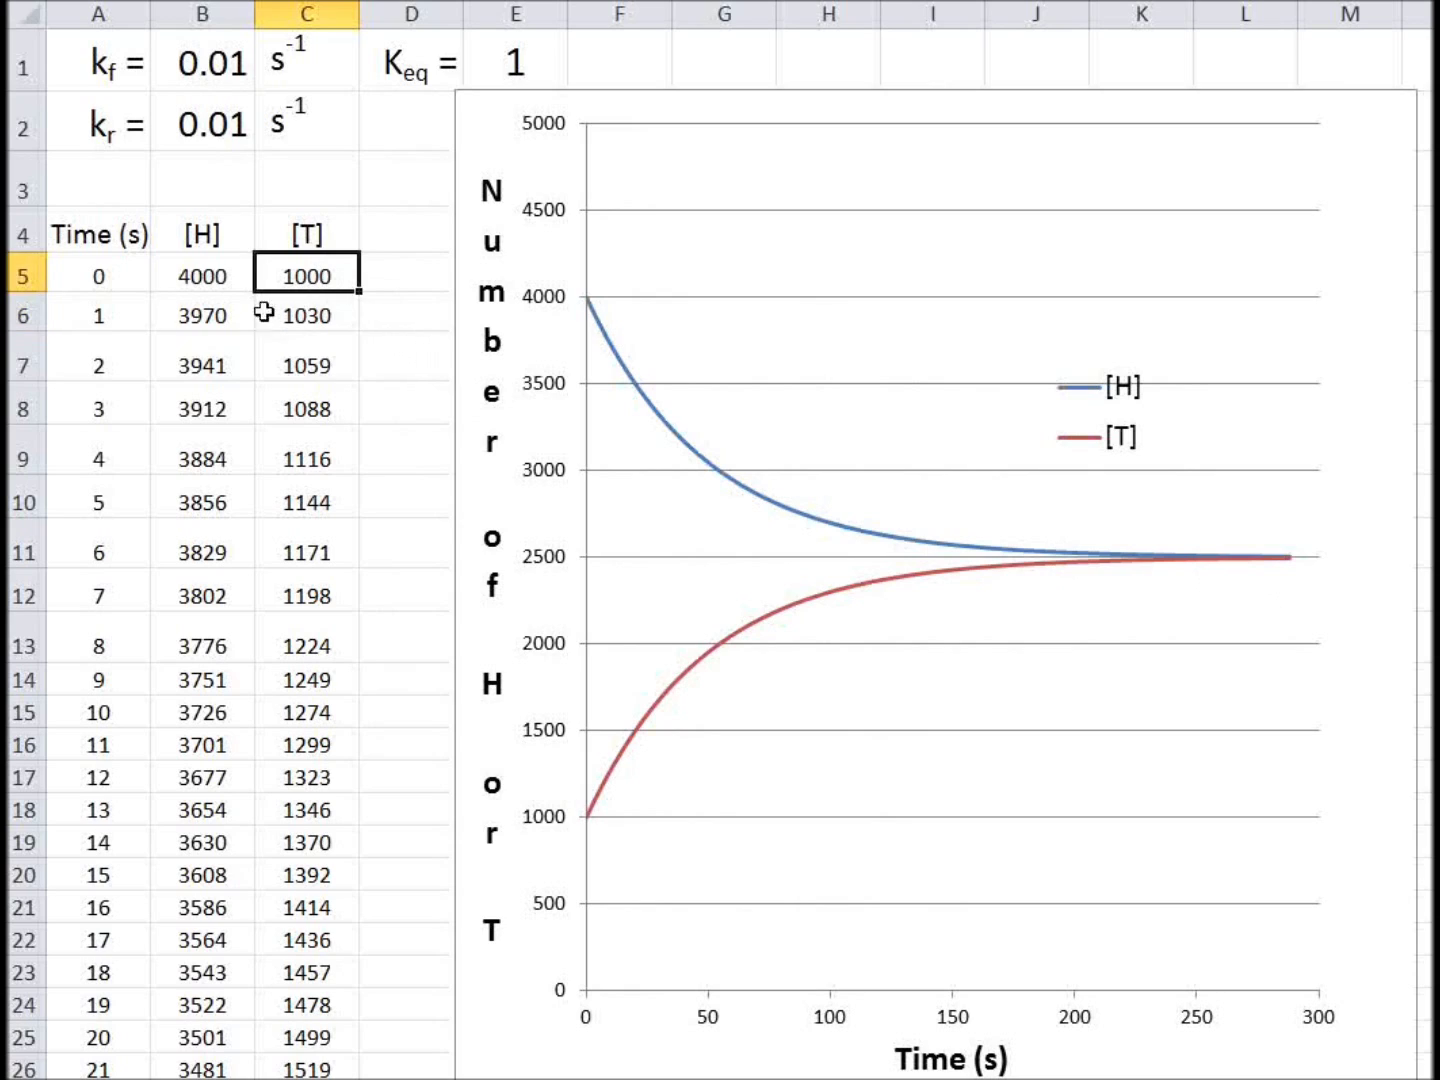
{"action": "left_click", "coordinate": [203, 288]}
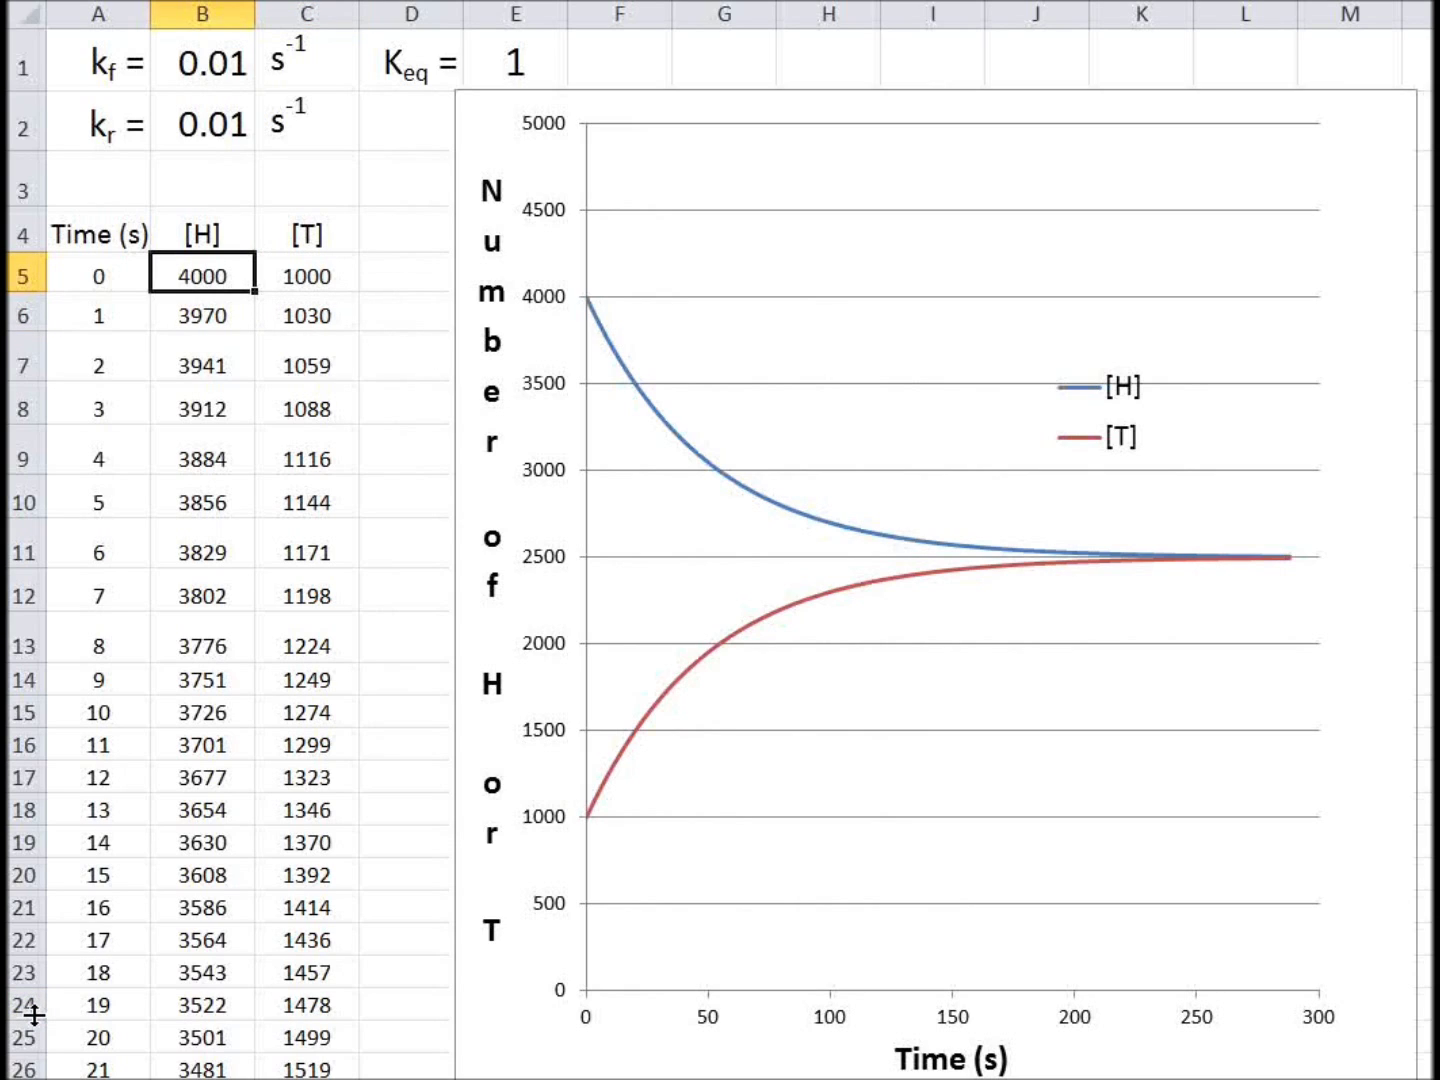
{"action": "type", "text": "3"}
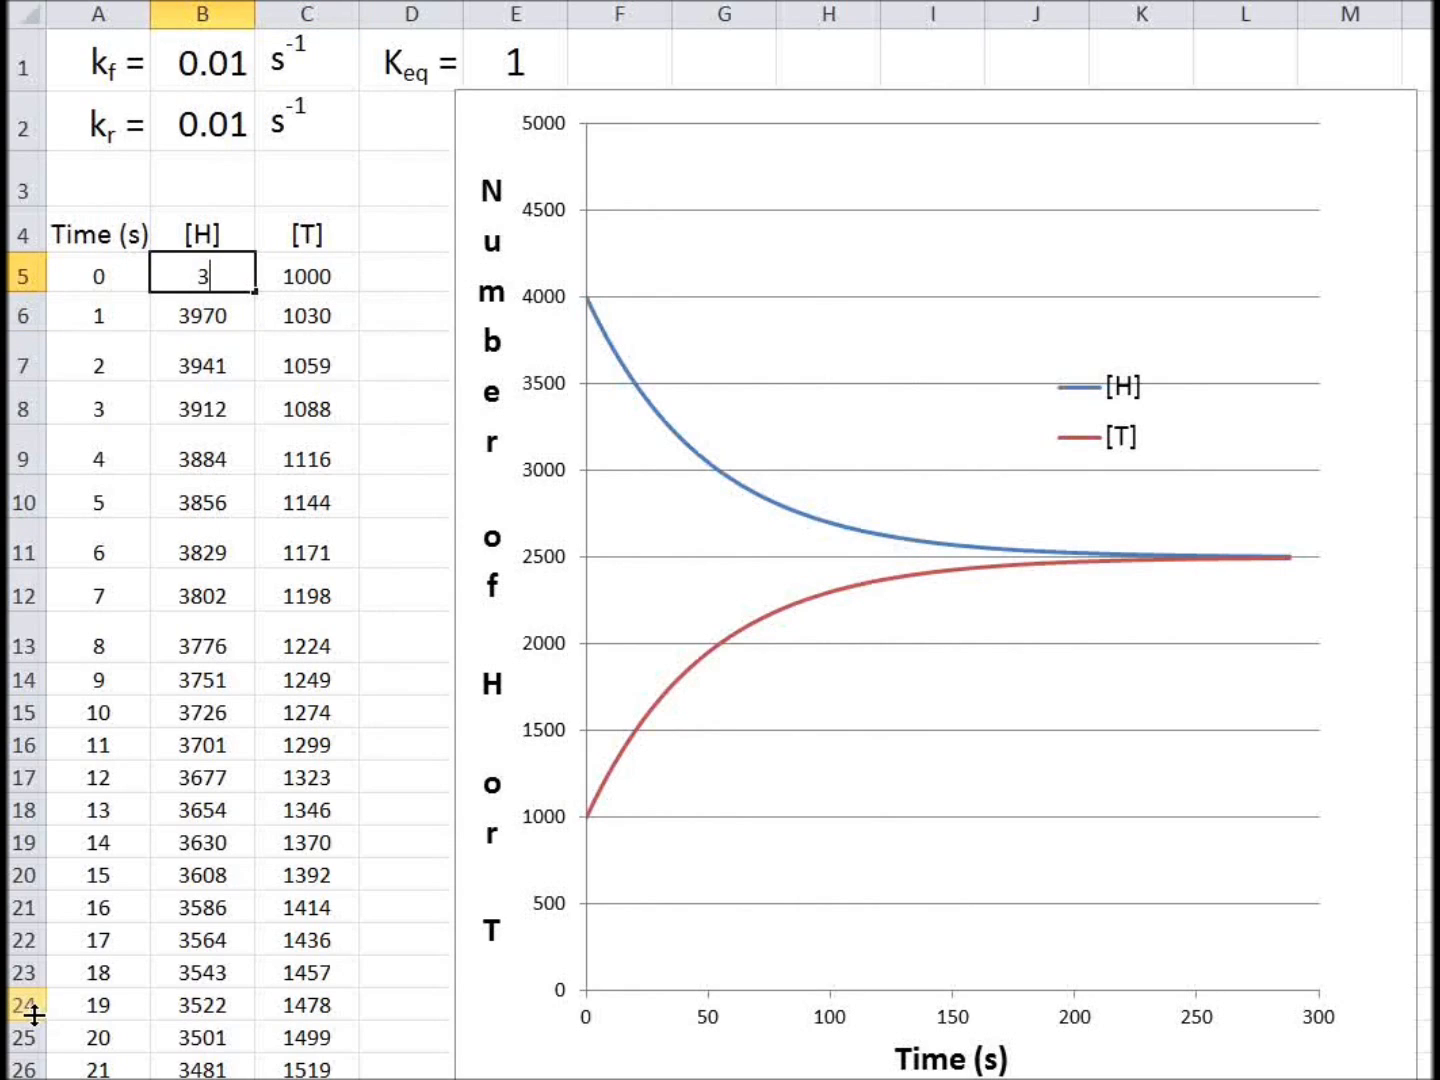
{"action": "type", "text": "000"}
{"action": "left_click", "coordinate": [318, 276]}
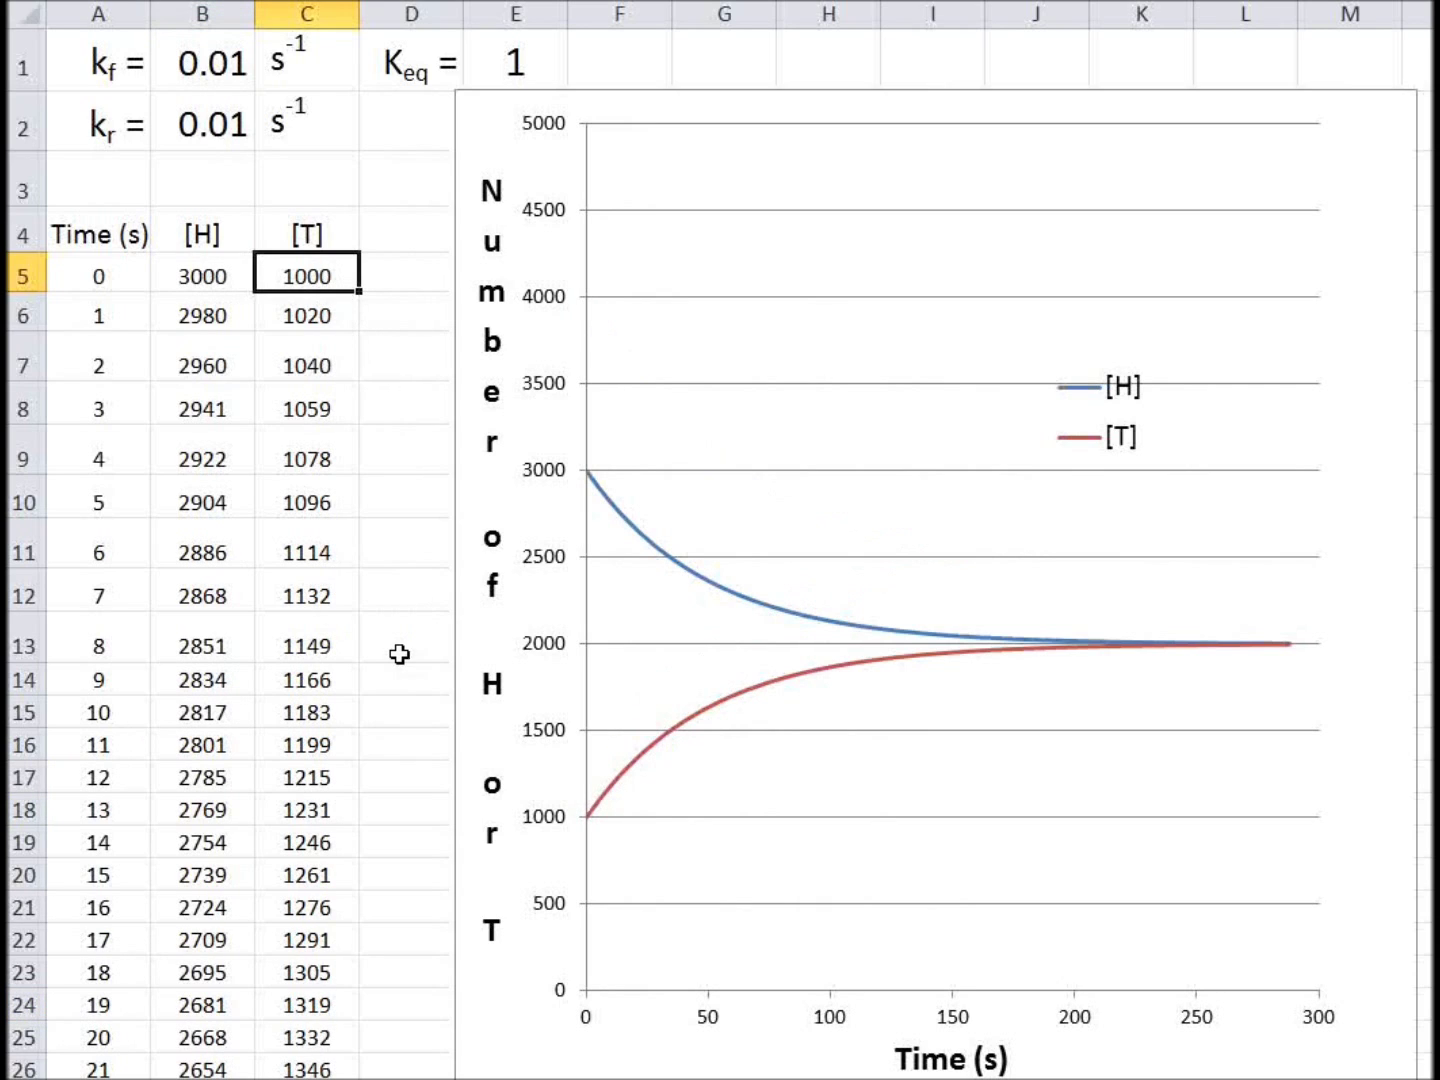
{"action": "type", "text": "2000"}
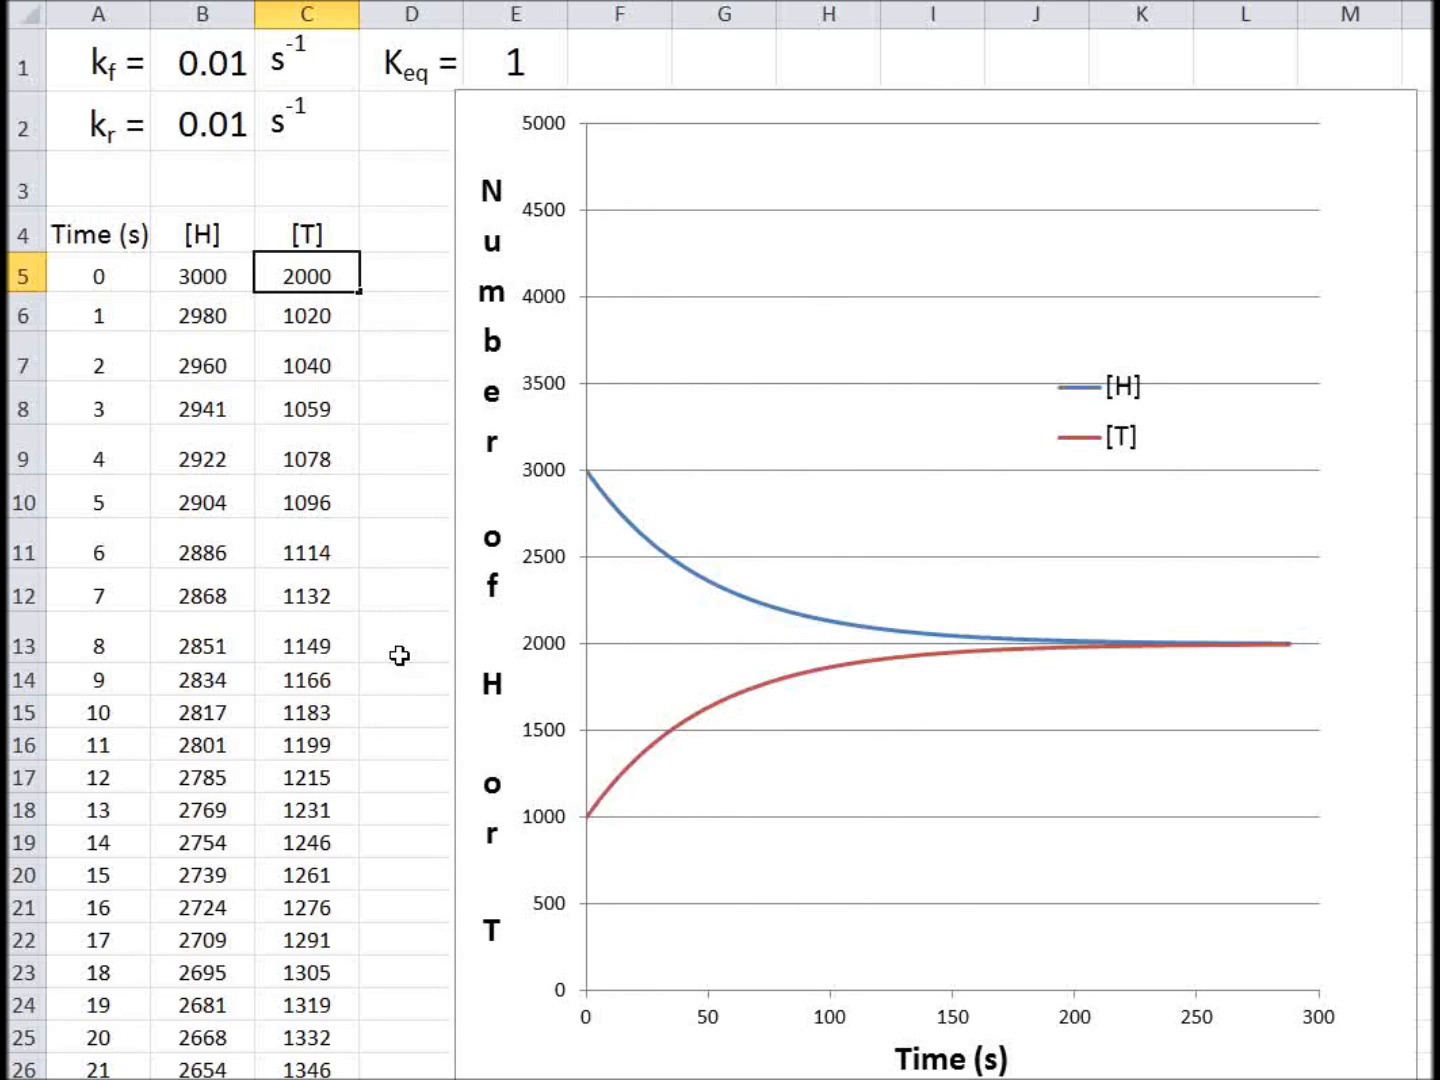
{"action": "key", "text": "Return"}
Set both the initial [H] in B5 and the initial [T] in C5 to 2500
{"action": "left_click", "coordinate": [212, 280]}
{"action": "type", "text": "2500"}
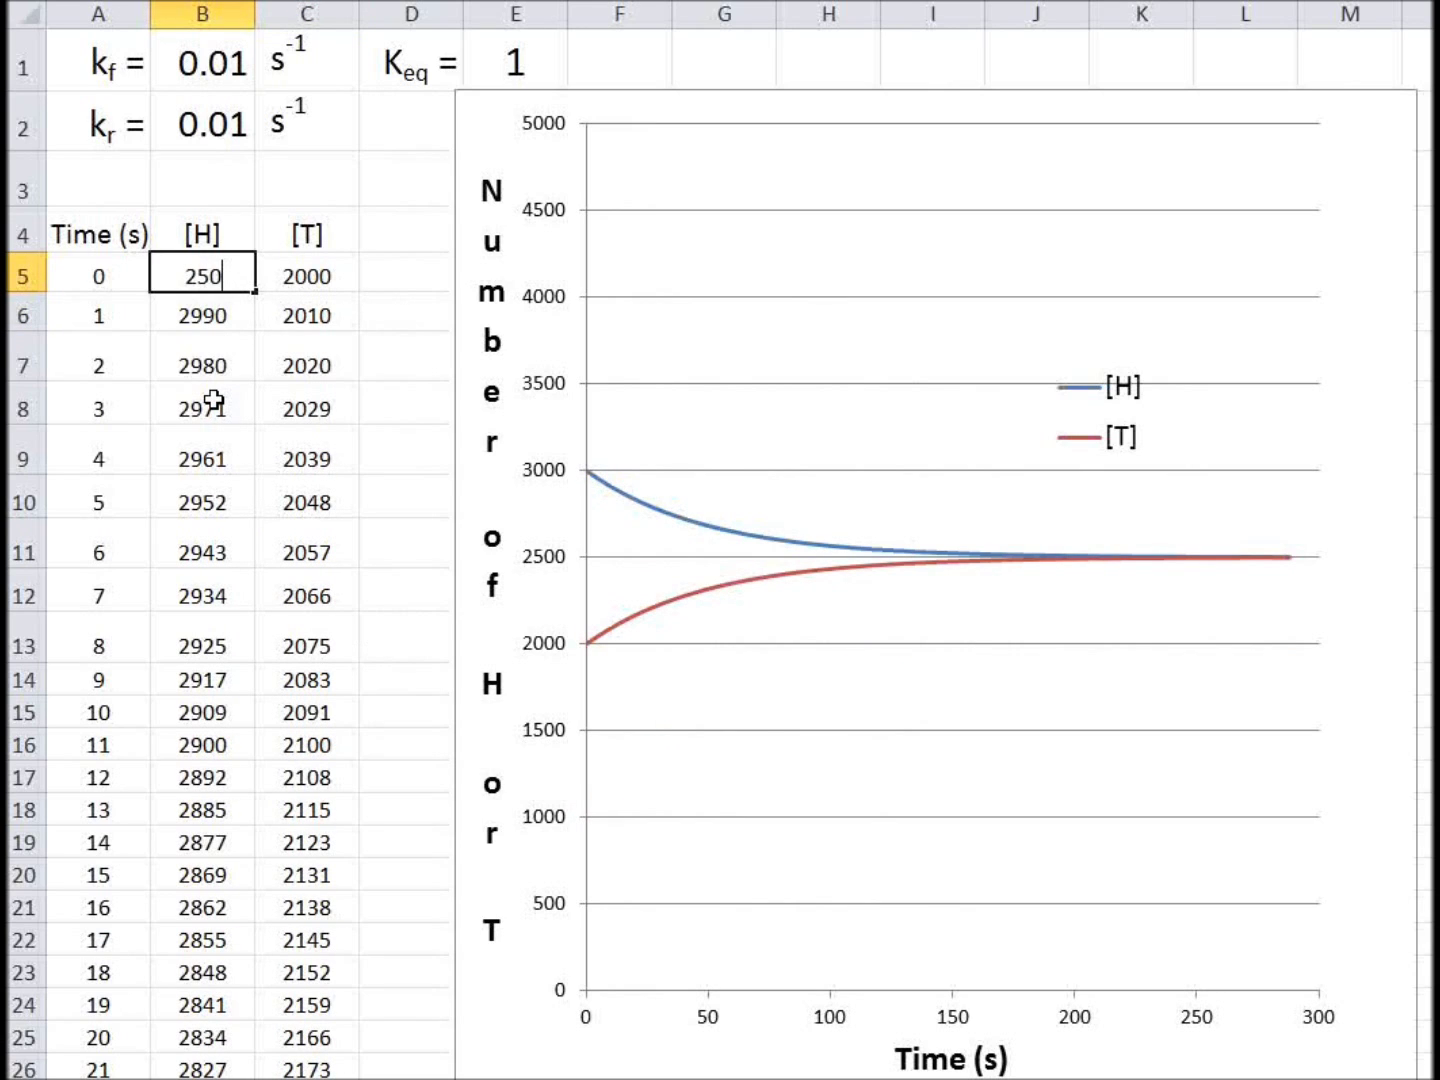
{"action": "left_click", "coordinate": [285, 268]}
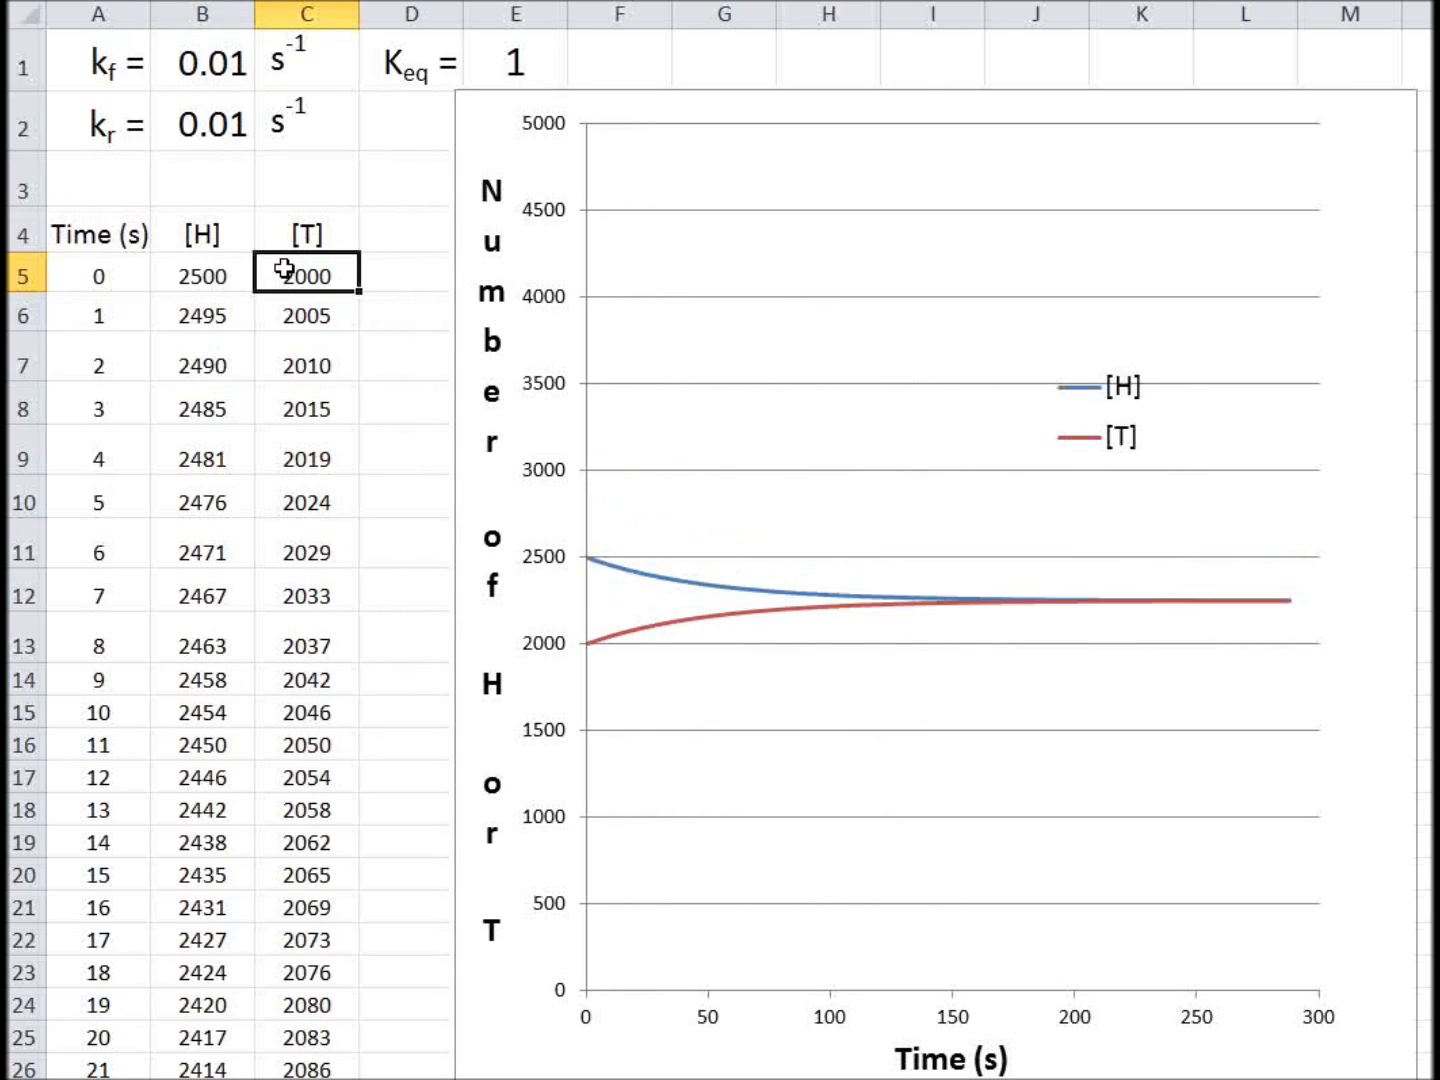
{"action": "type", "text": "2500"}
{"action": "key", "text": "Return"}
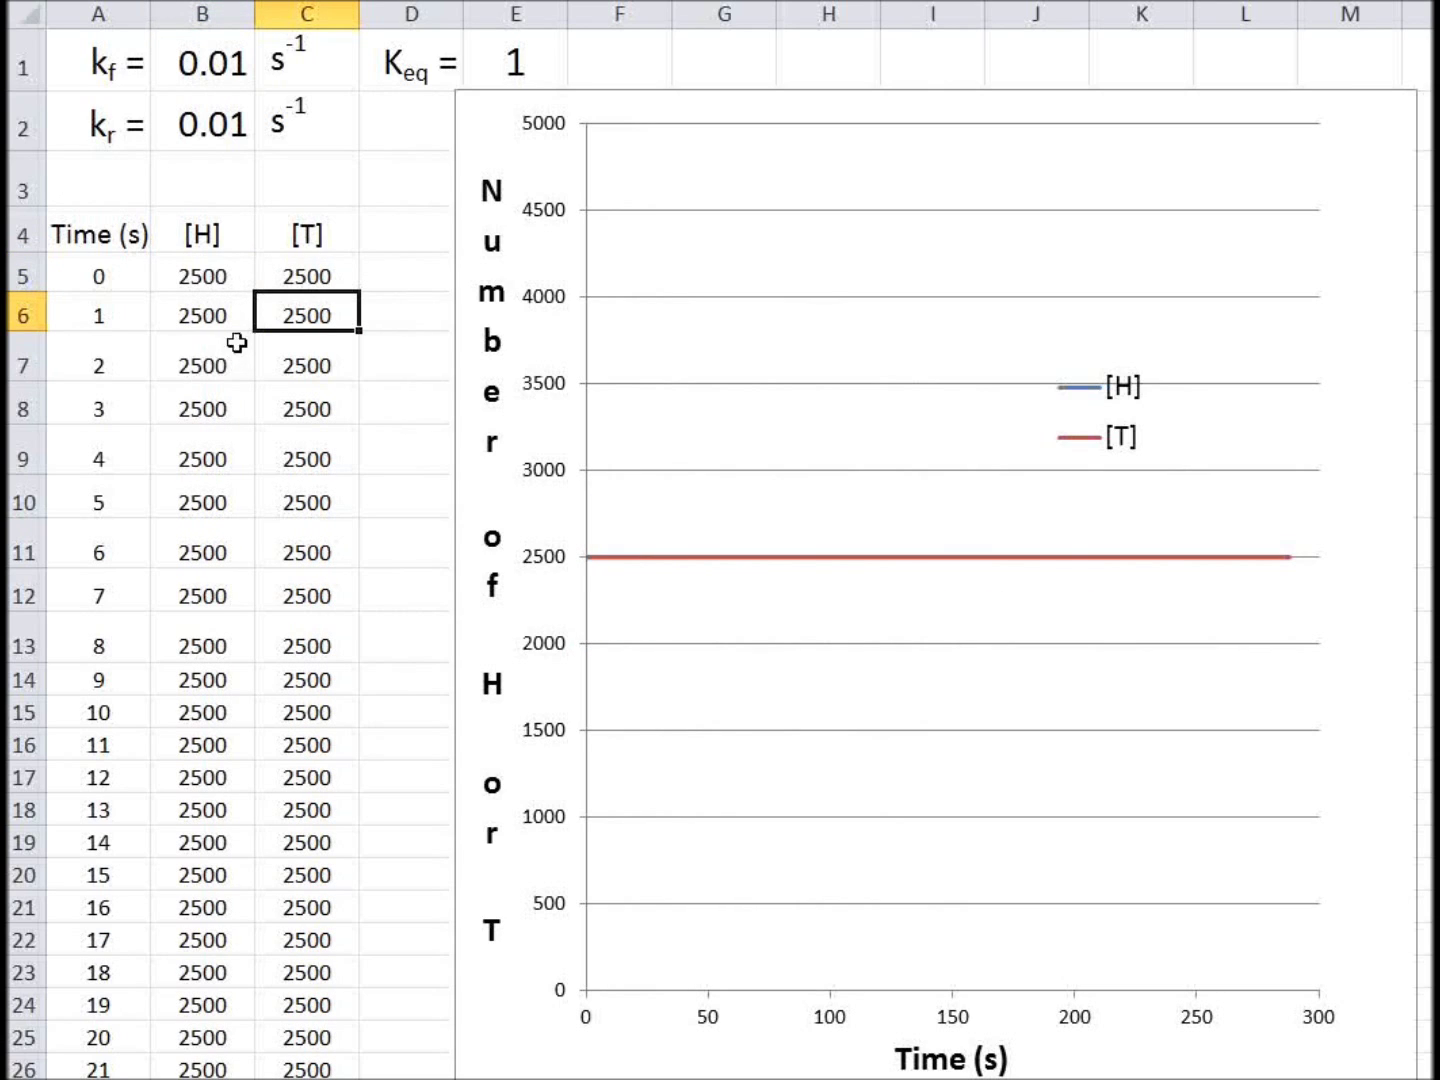
Set the initial [T] in C5 to 5000 and the initial [H] in B5 to 0
{"action": "left_click", "coordinate": [312, 277]}
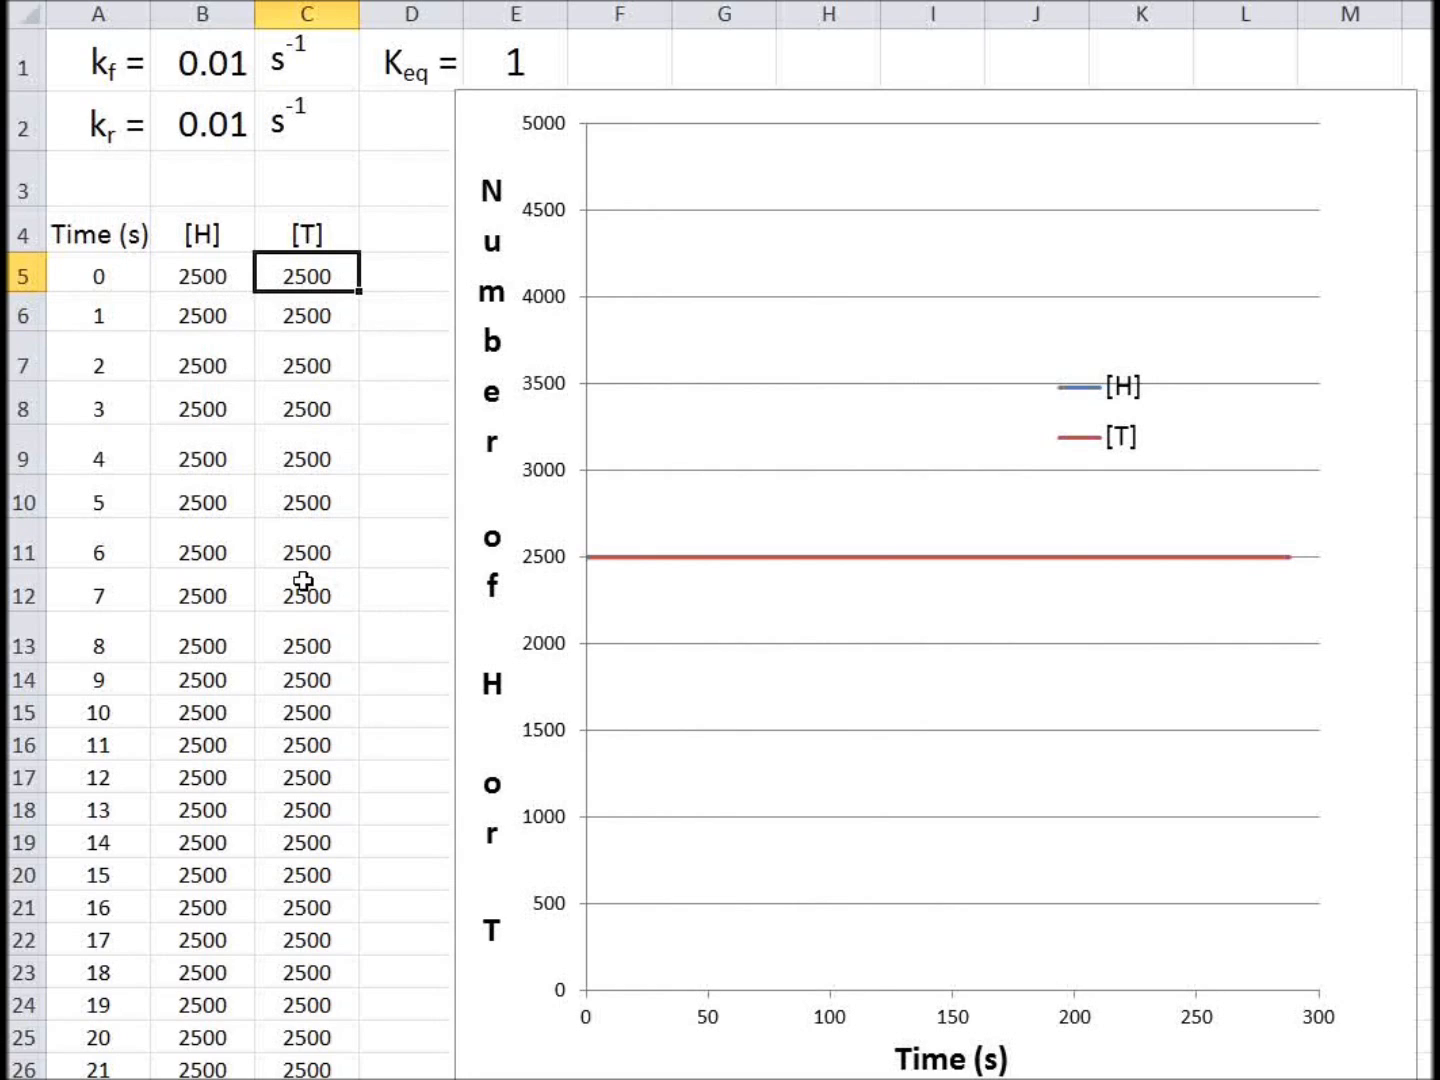
{"action": "type", "text": "5000"}
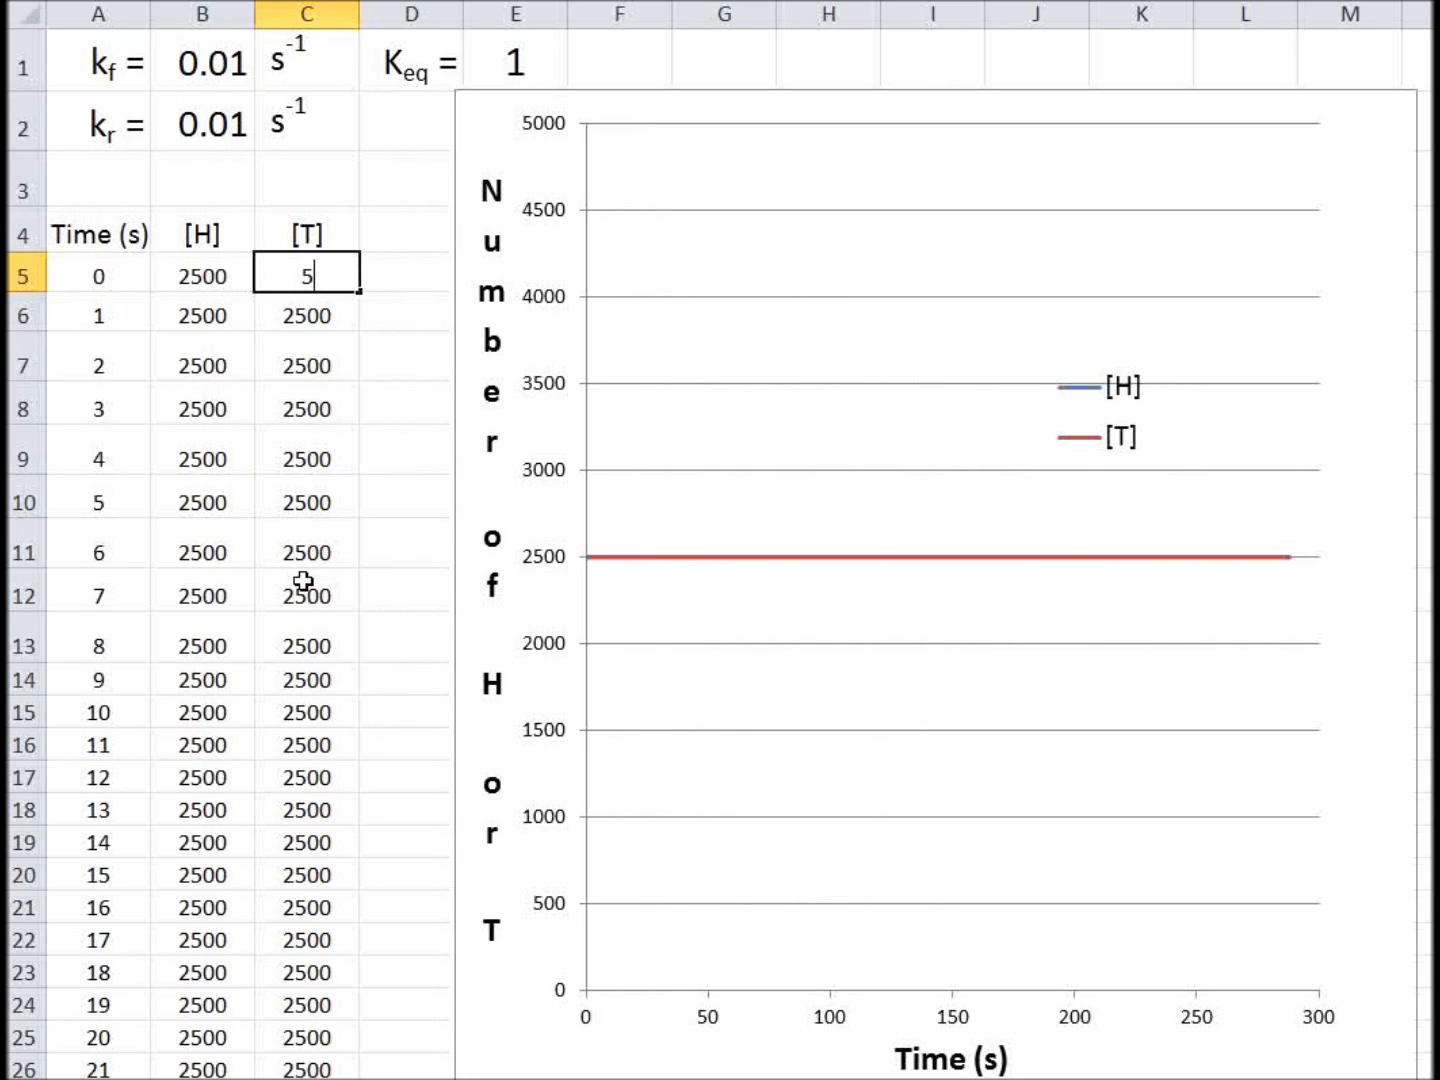
{"action": "left_click", "coordinate": [196, 272]}
{"action": "key", "text": "BackSpace"}
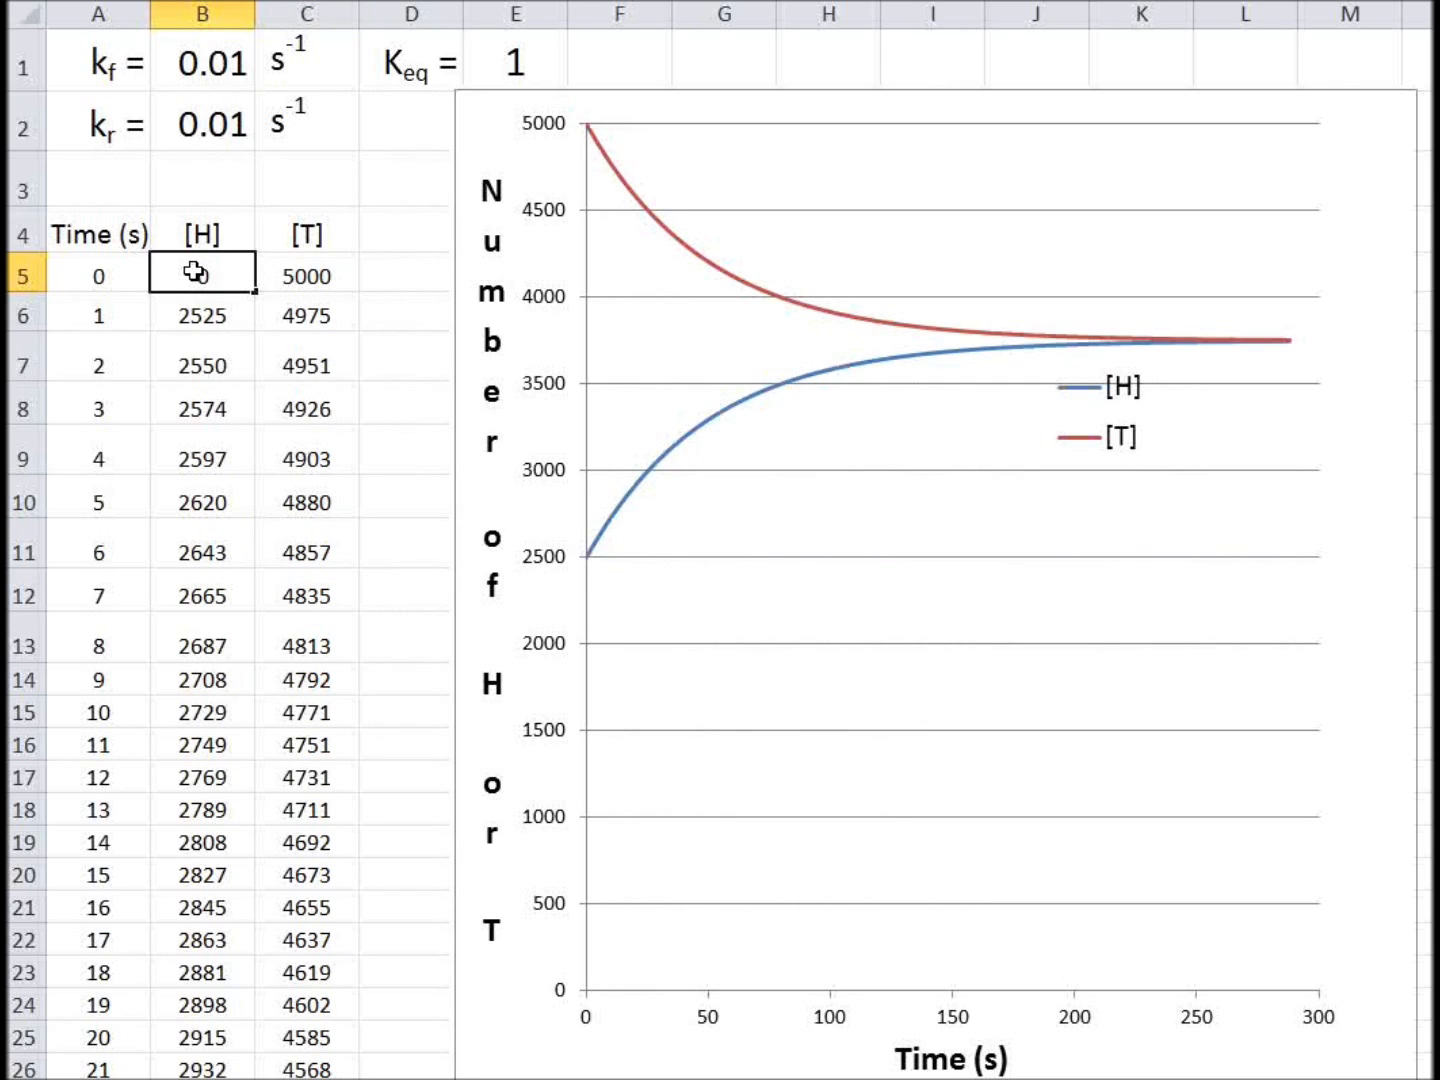
{"action": "key", "text": "Return"}
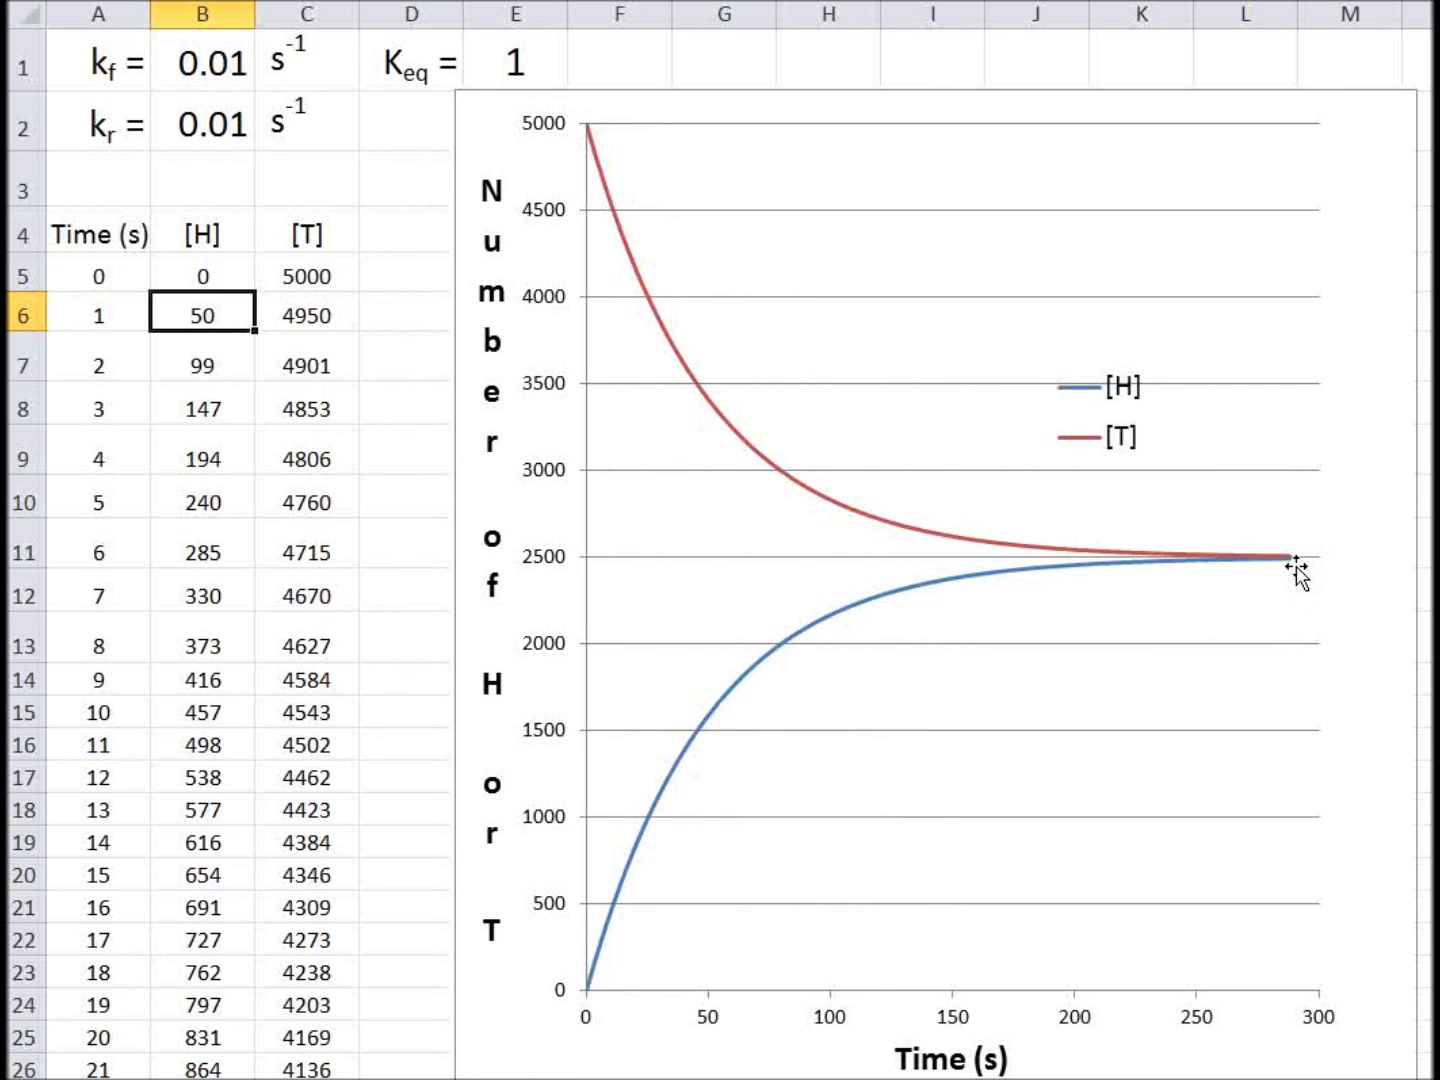
Set the initial [H] in B5 to 5000 and the initial [T] in C5 to 0
{"action": "left_click", "coordinate": [186, 274]}
{"action": "type", "text": "5000"}
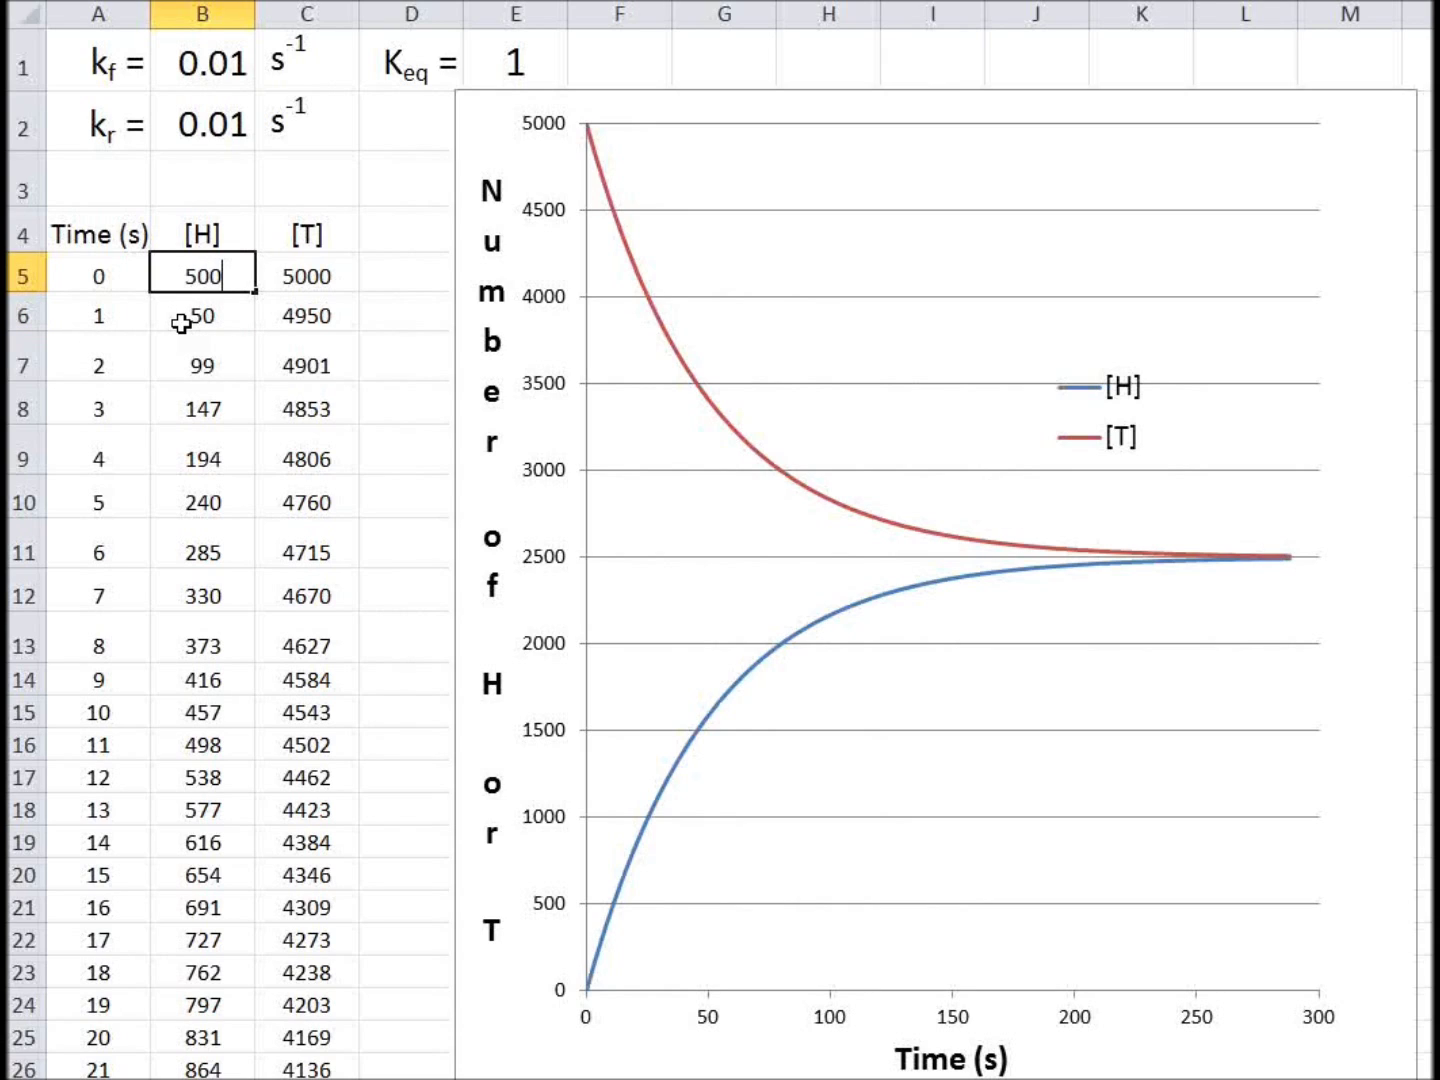
{"action": "key", "text": "Tab"}
{"action": "type", "text": "0"}
{"action": "key", "text": "Return"}
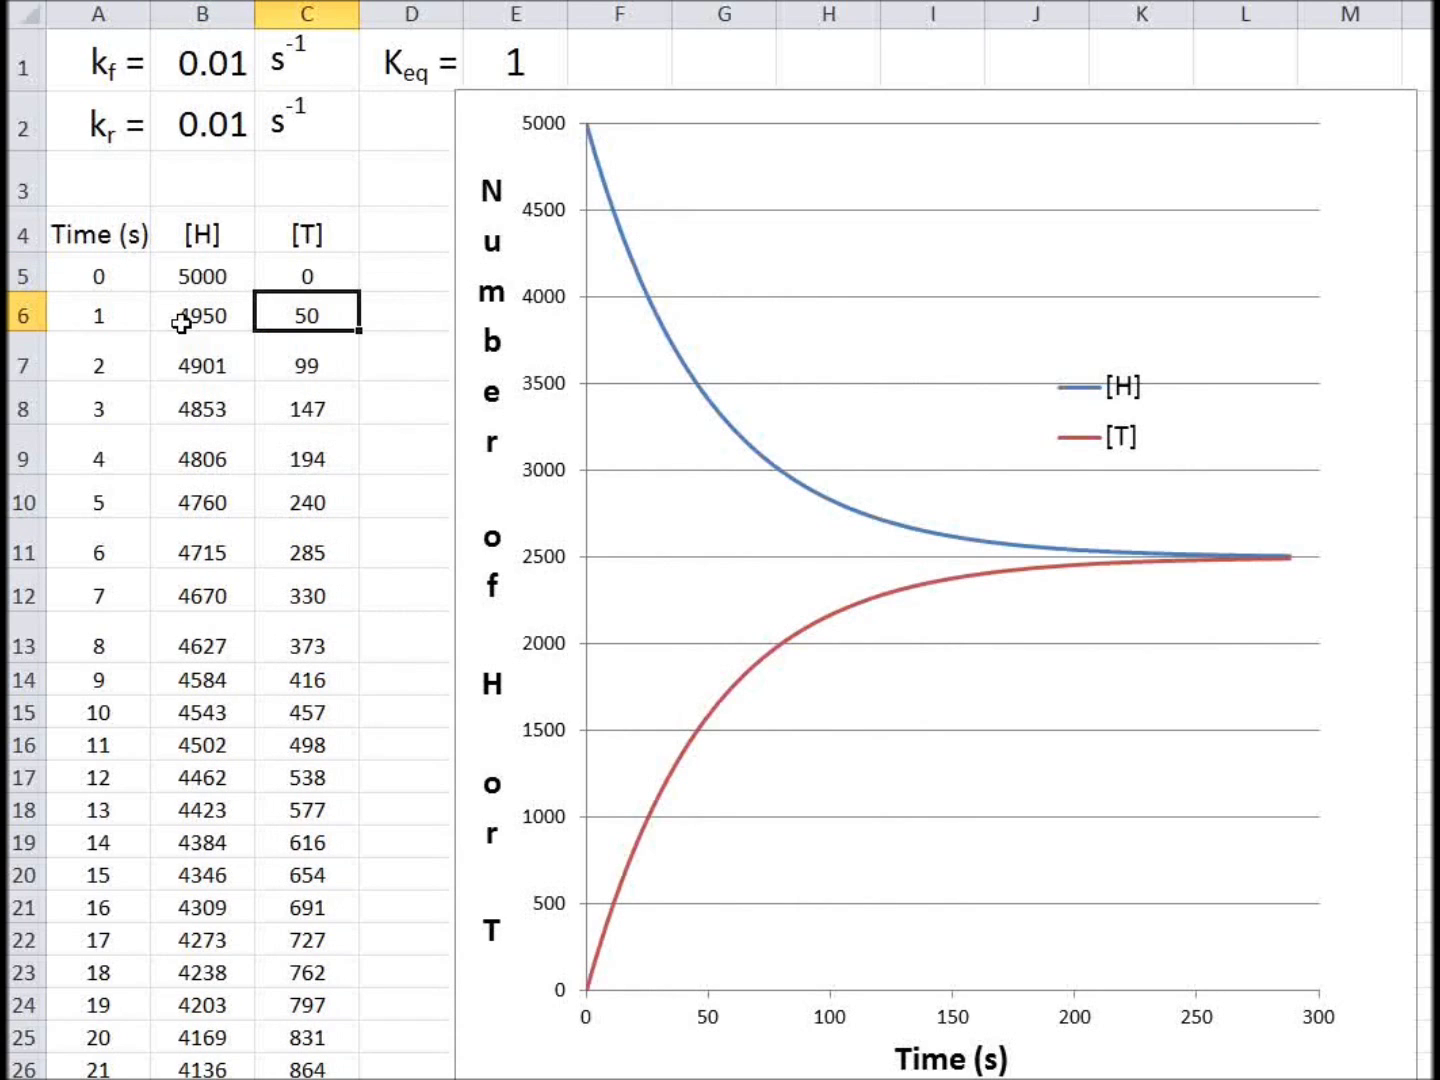
Set the forward rate constant kf in B1 to 0.02
{"action": "left_click", "coordinate": [200, 63]}
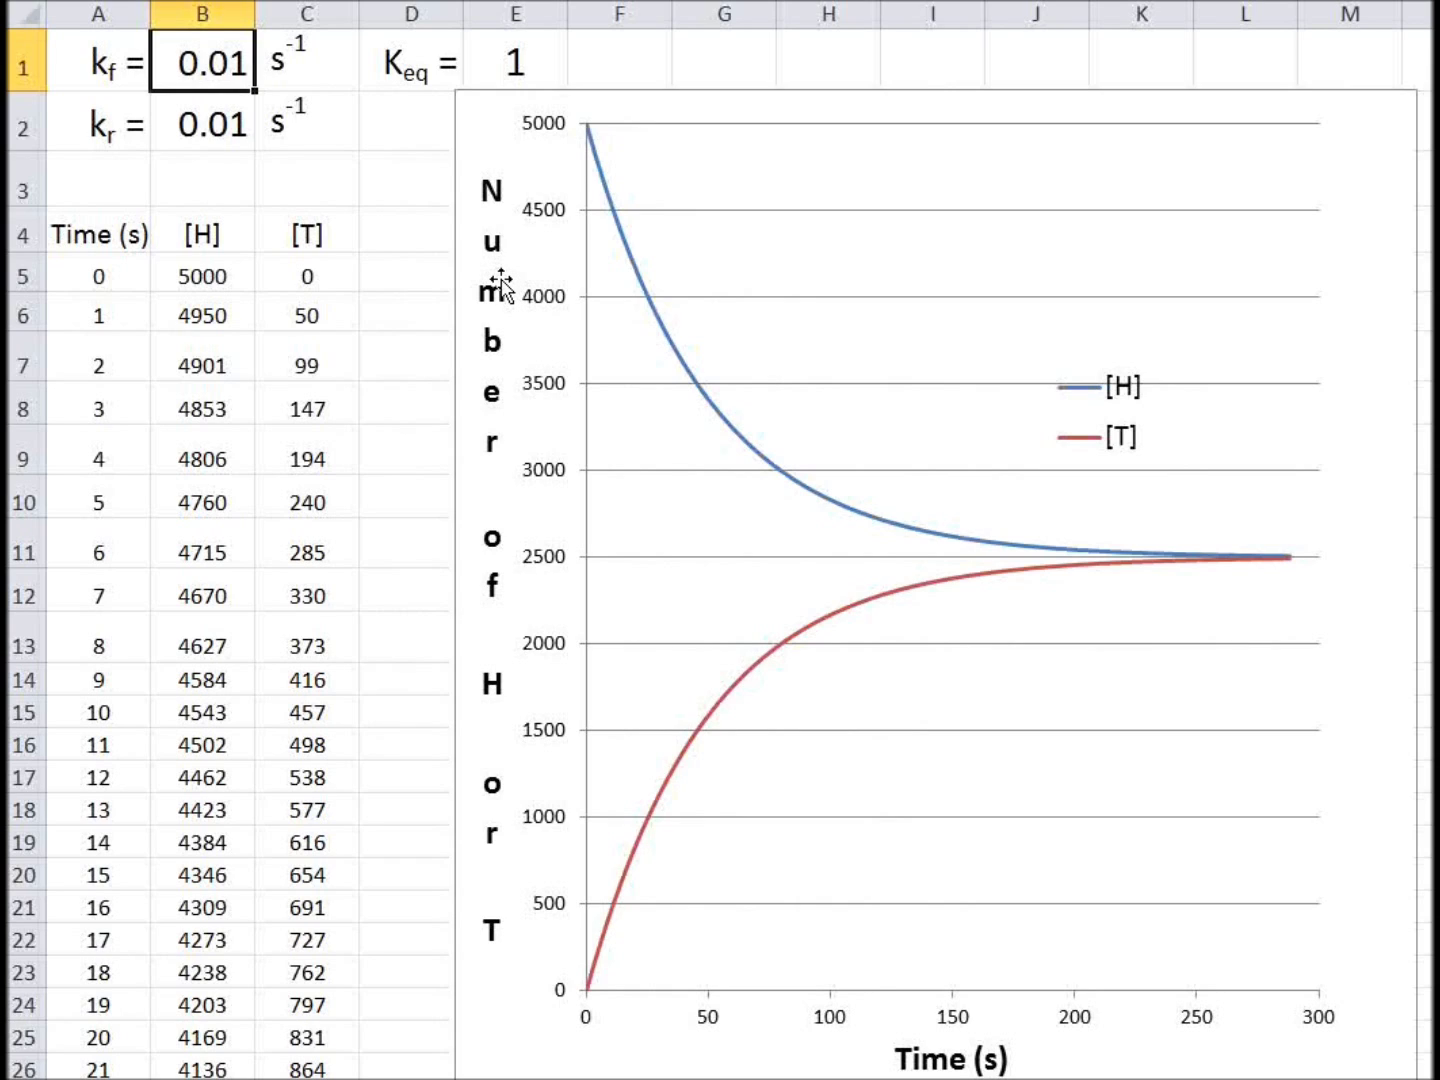
{"action": "type", "text": ".02"}
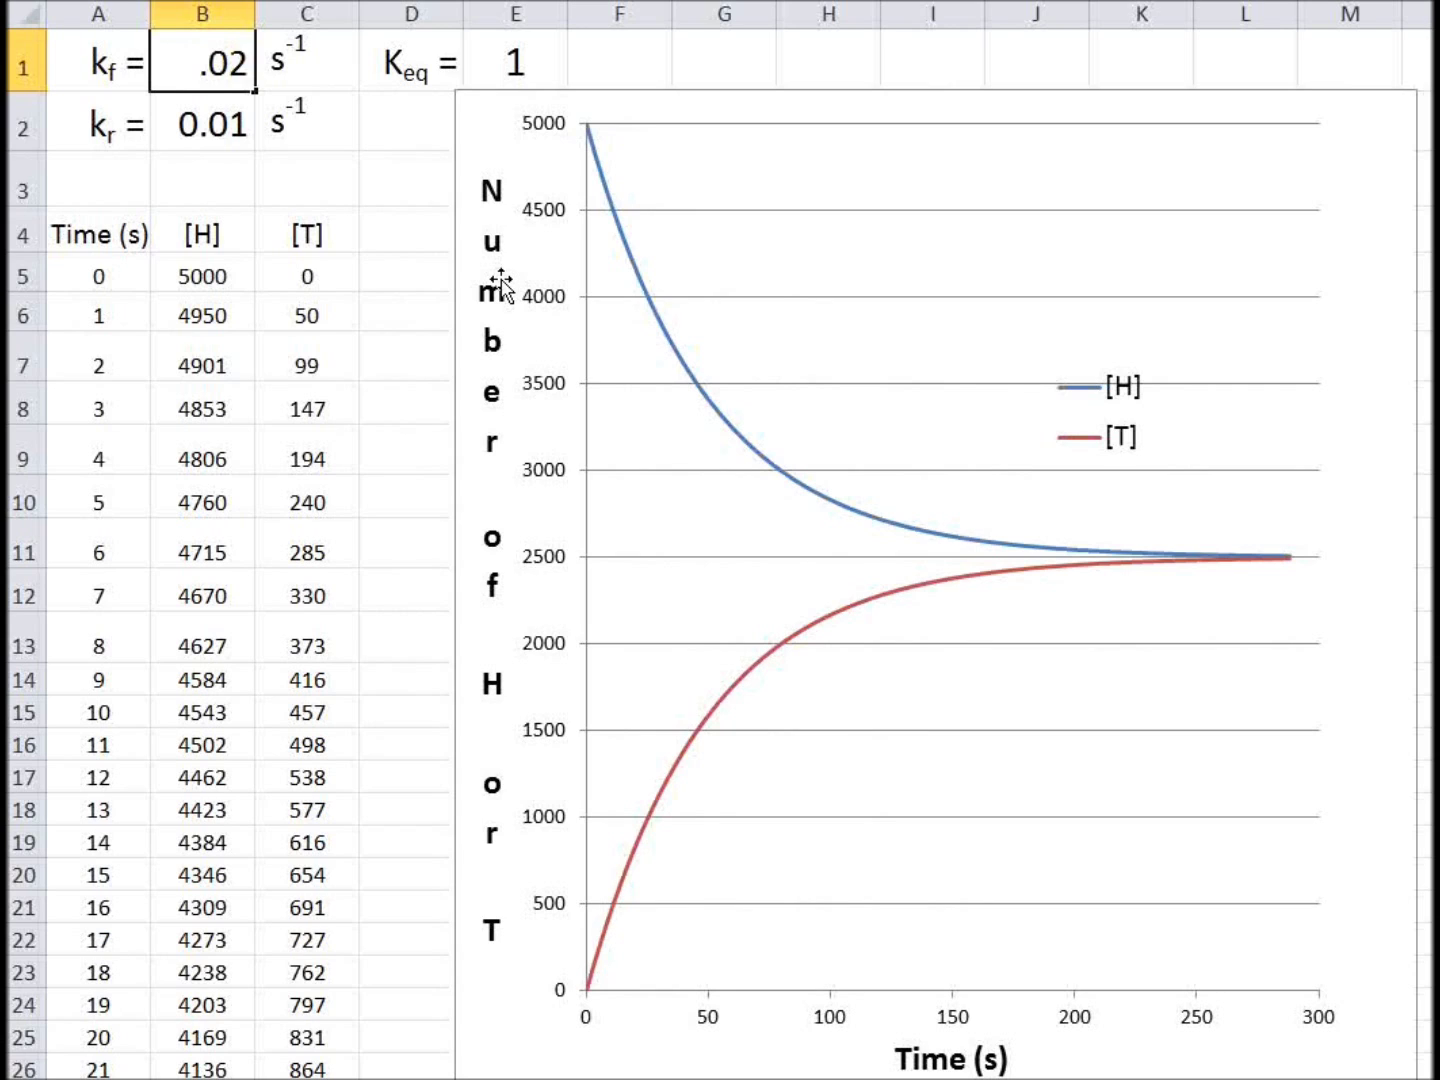
{"action": "key", "text": "Return"}
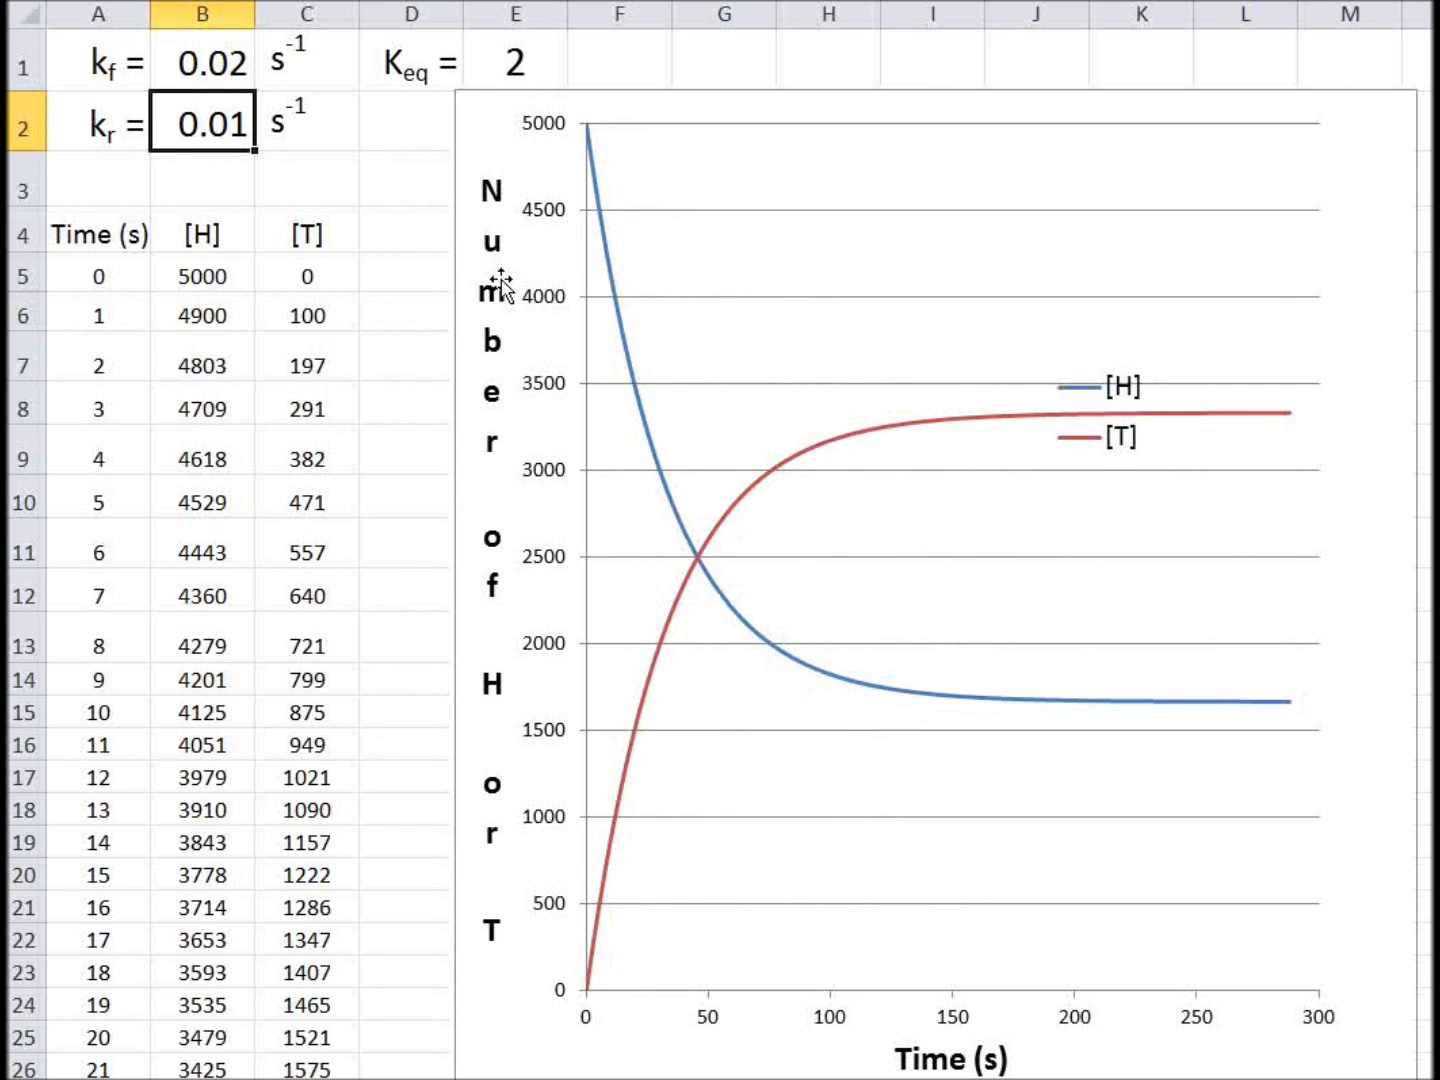
Move the chart legend into the upper-right area of the plot, clear of the [T] curve, and deselect the chart
{"action": "left_click", "coordinate": [1112, 443]}
{"action": "left_click", "coordinate": [1161, 383]}
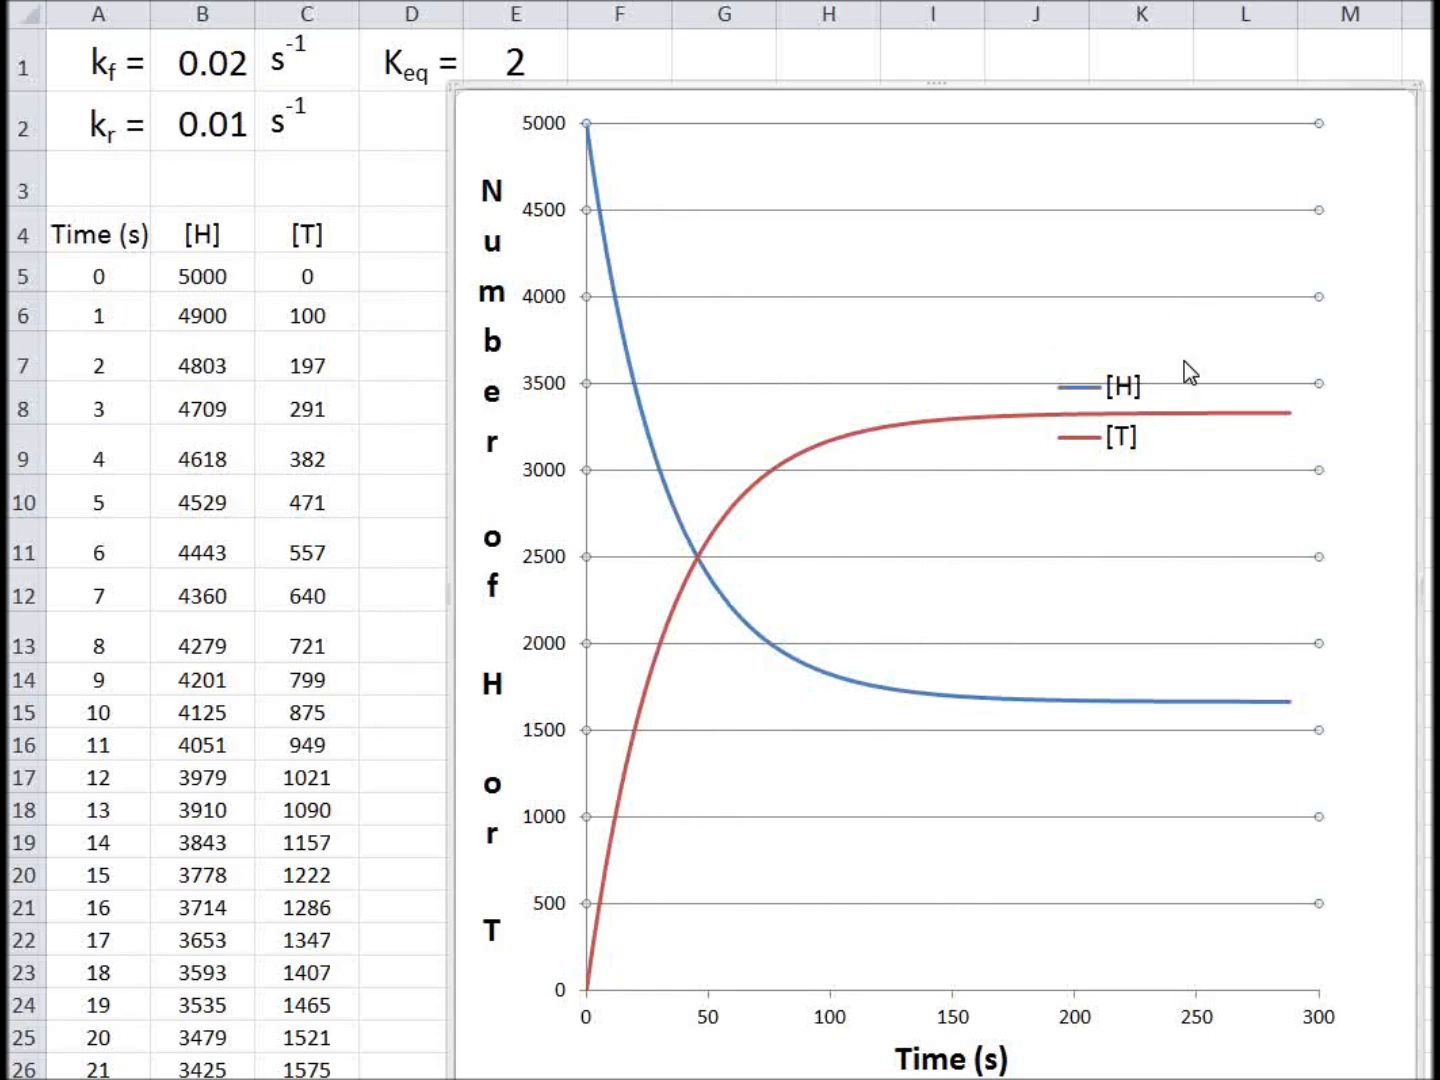
{"action": "left_click", "coordinate": [1118, 421]}
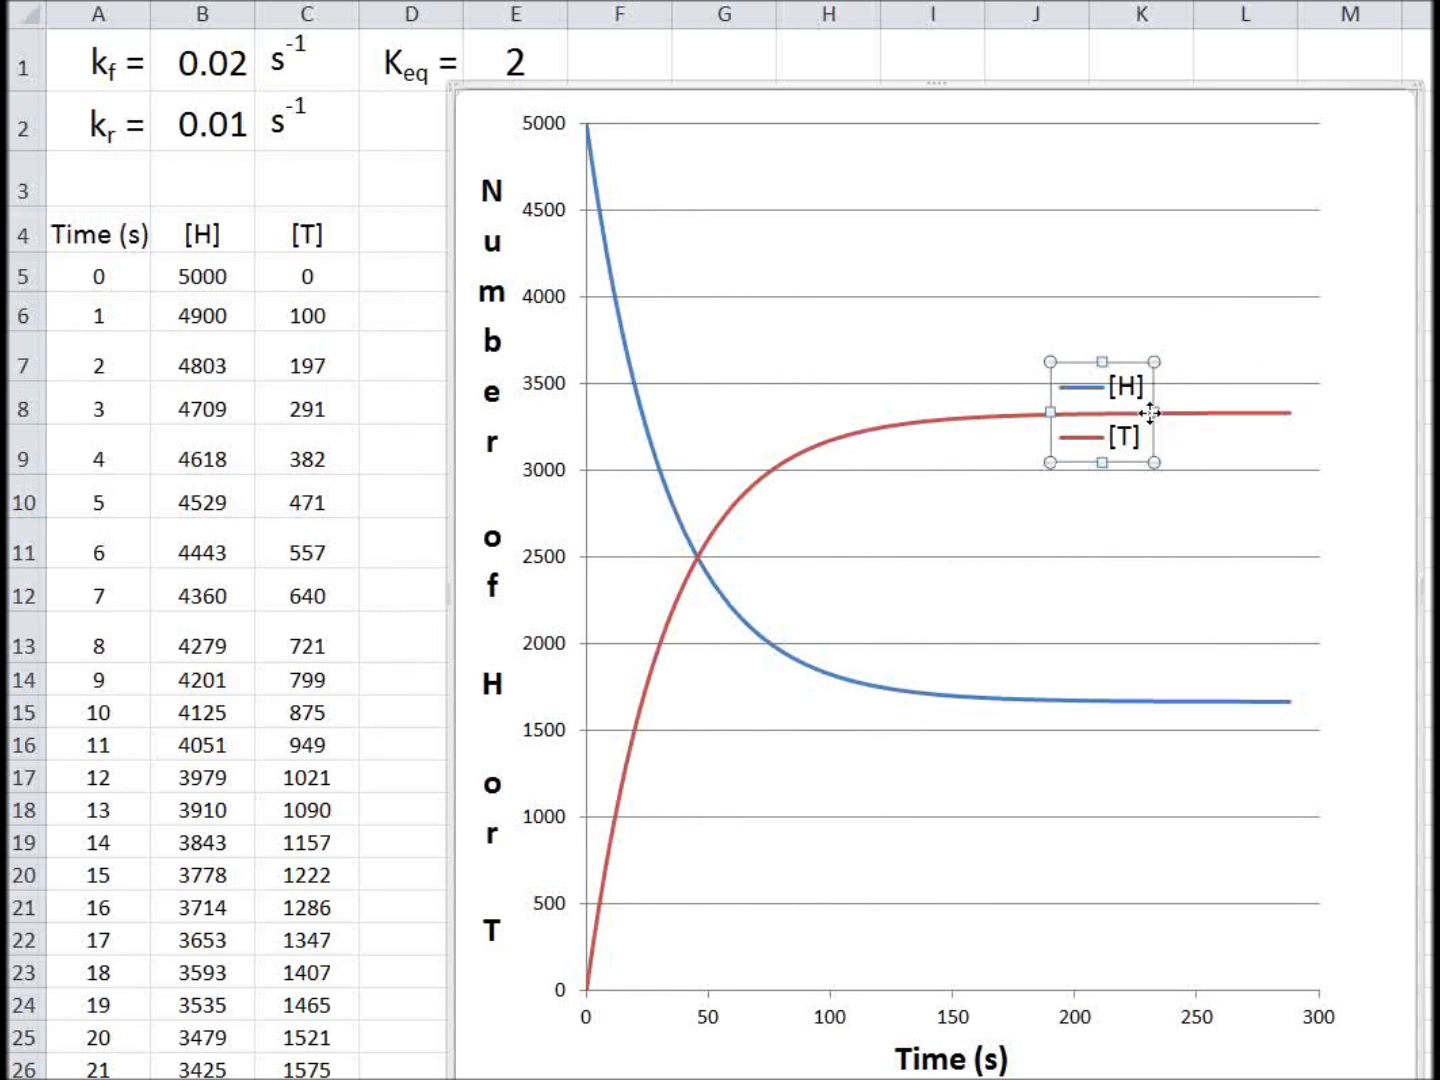
{"action": "left_click_drag", "start_coordinate": [1257, 328], "coordinate": [1238, 322]}
{"action": "left_click", "coordinate": [1216, 512]}
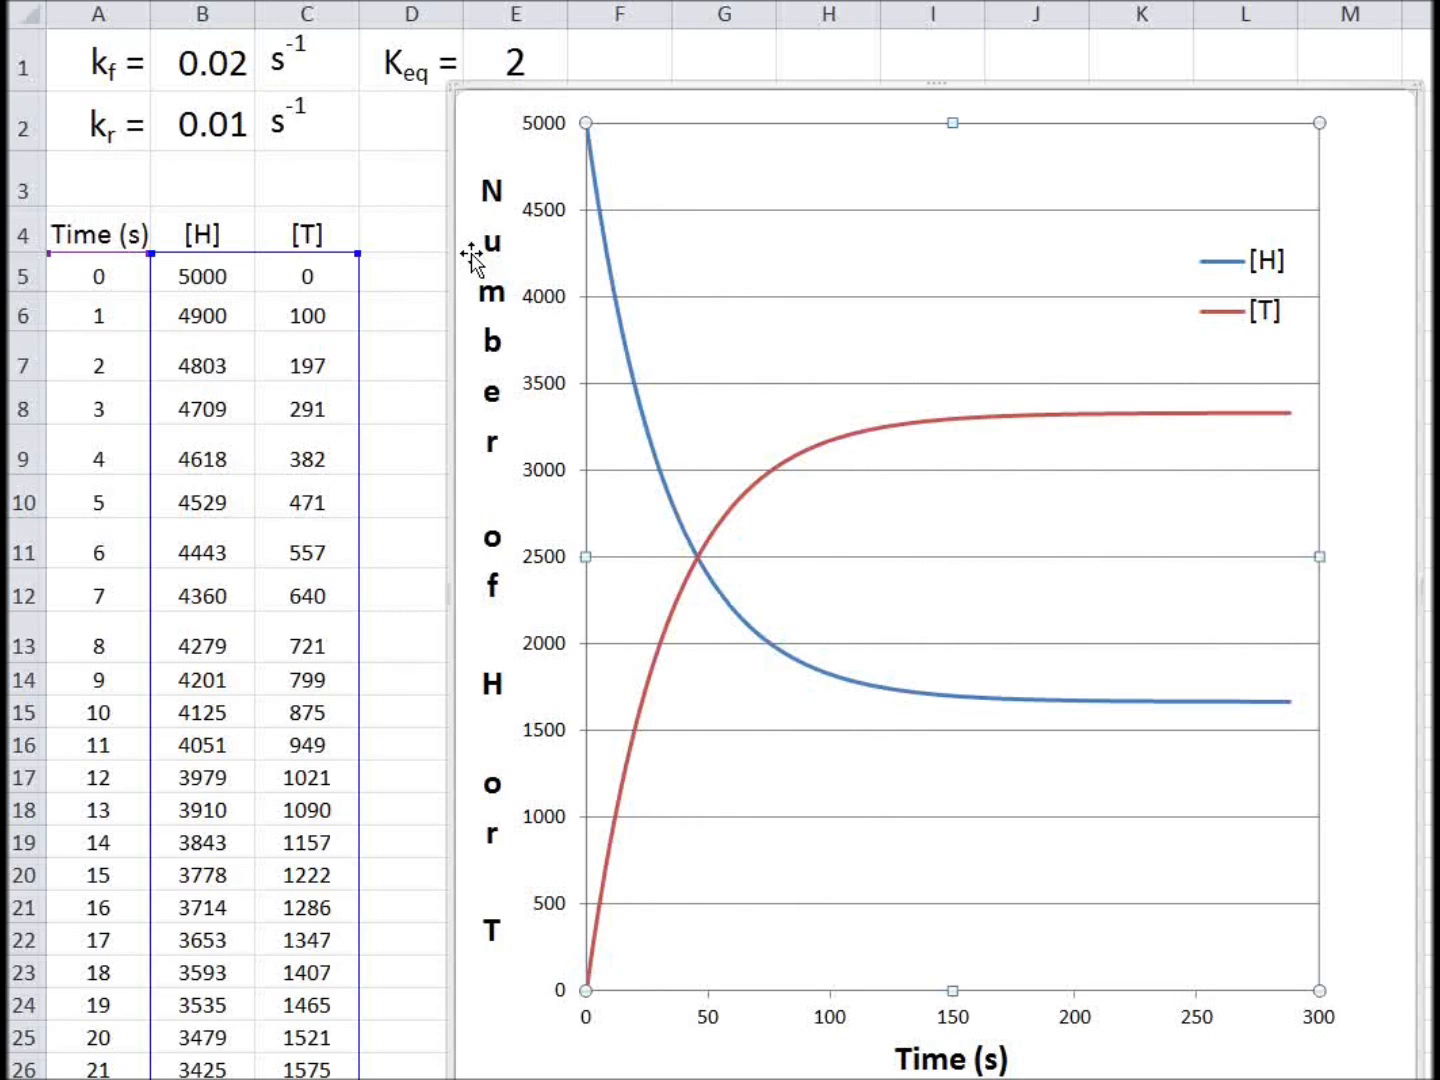
{"action": "left_click", "coordinate": [383, 436]}
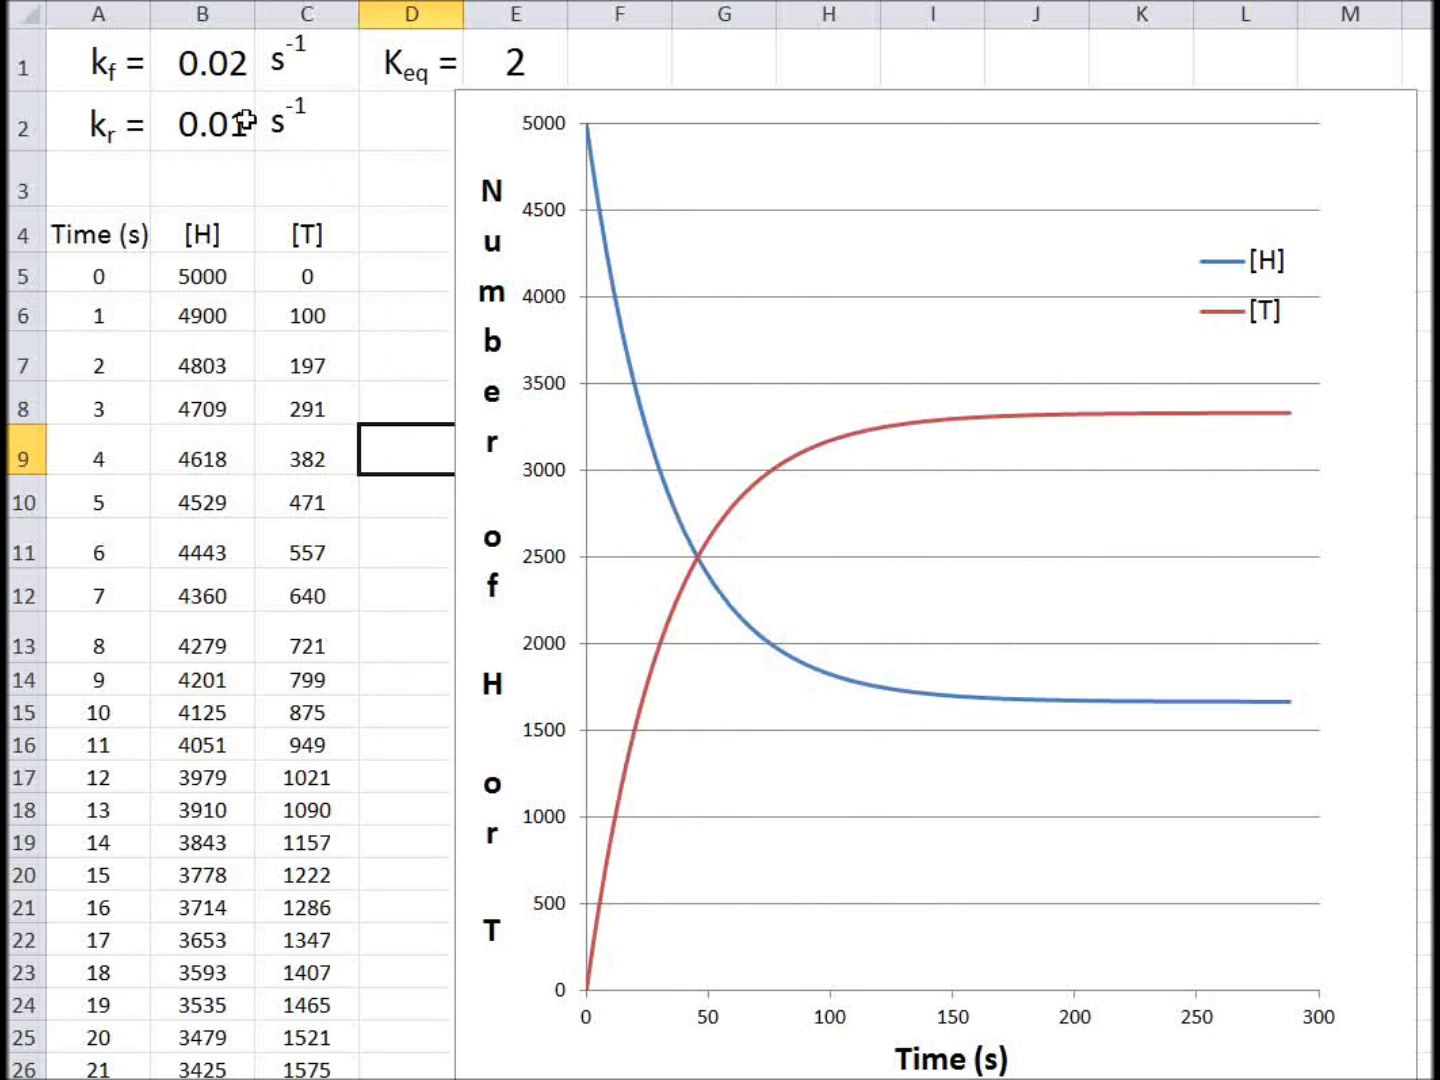
Set the forward rate constant kf in B1 to 0.06 and the reverse constant kr in B2 to 0.03
{"action": "left_click", "coordinate": [211, 62]}
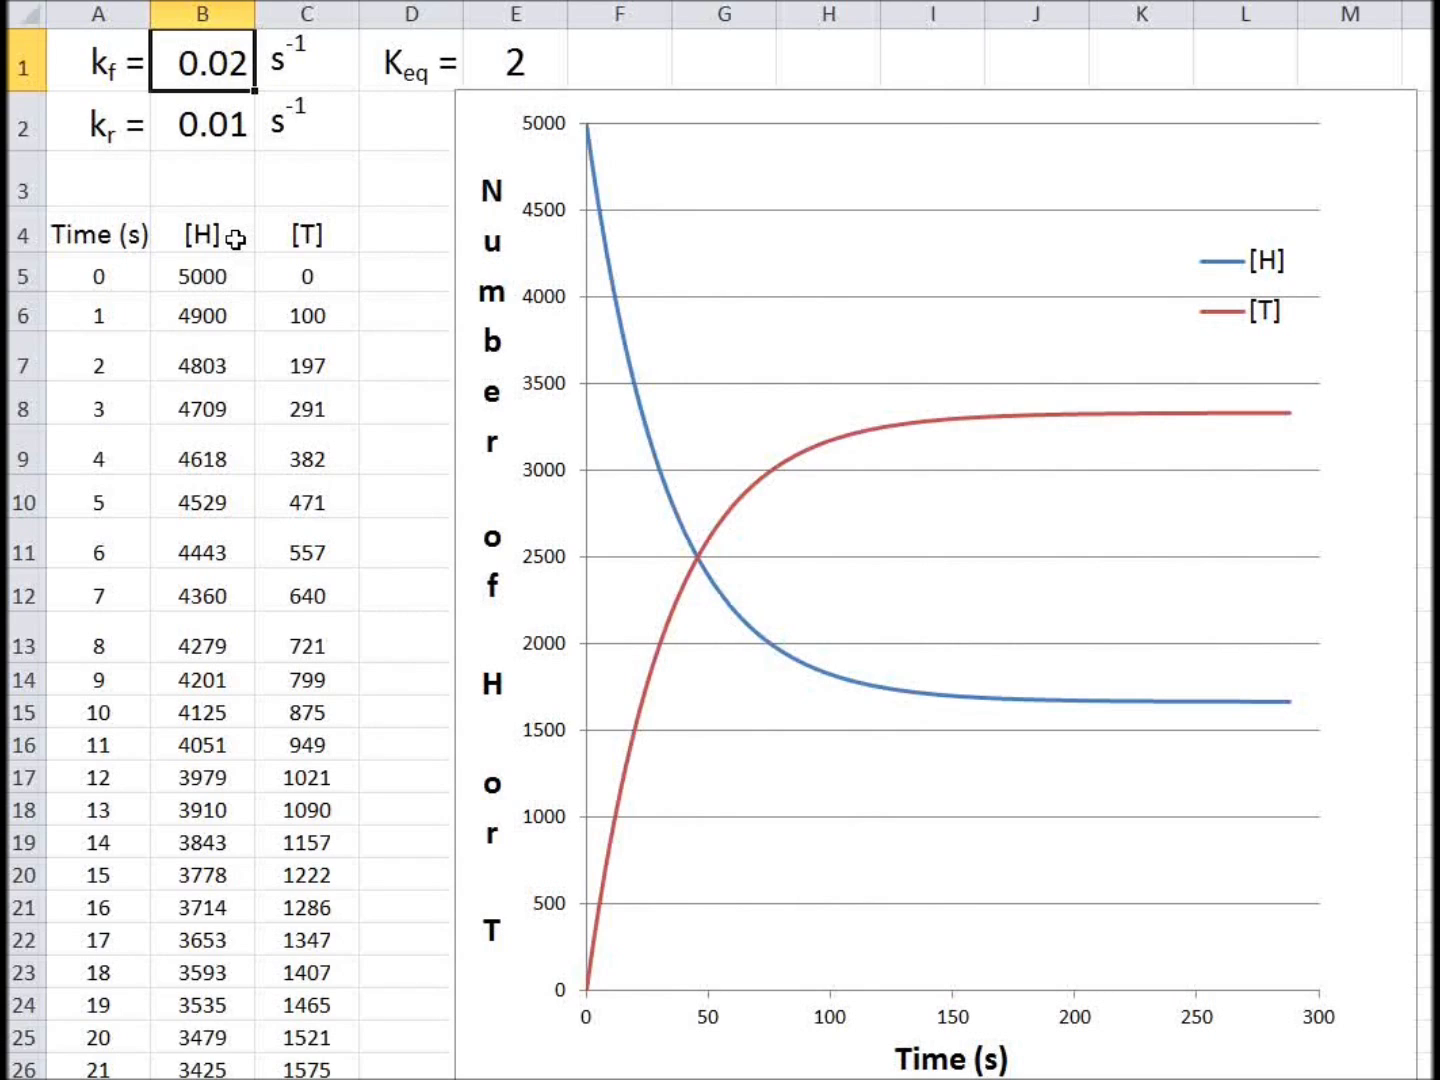
{"action": "type", "text": ".06"}
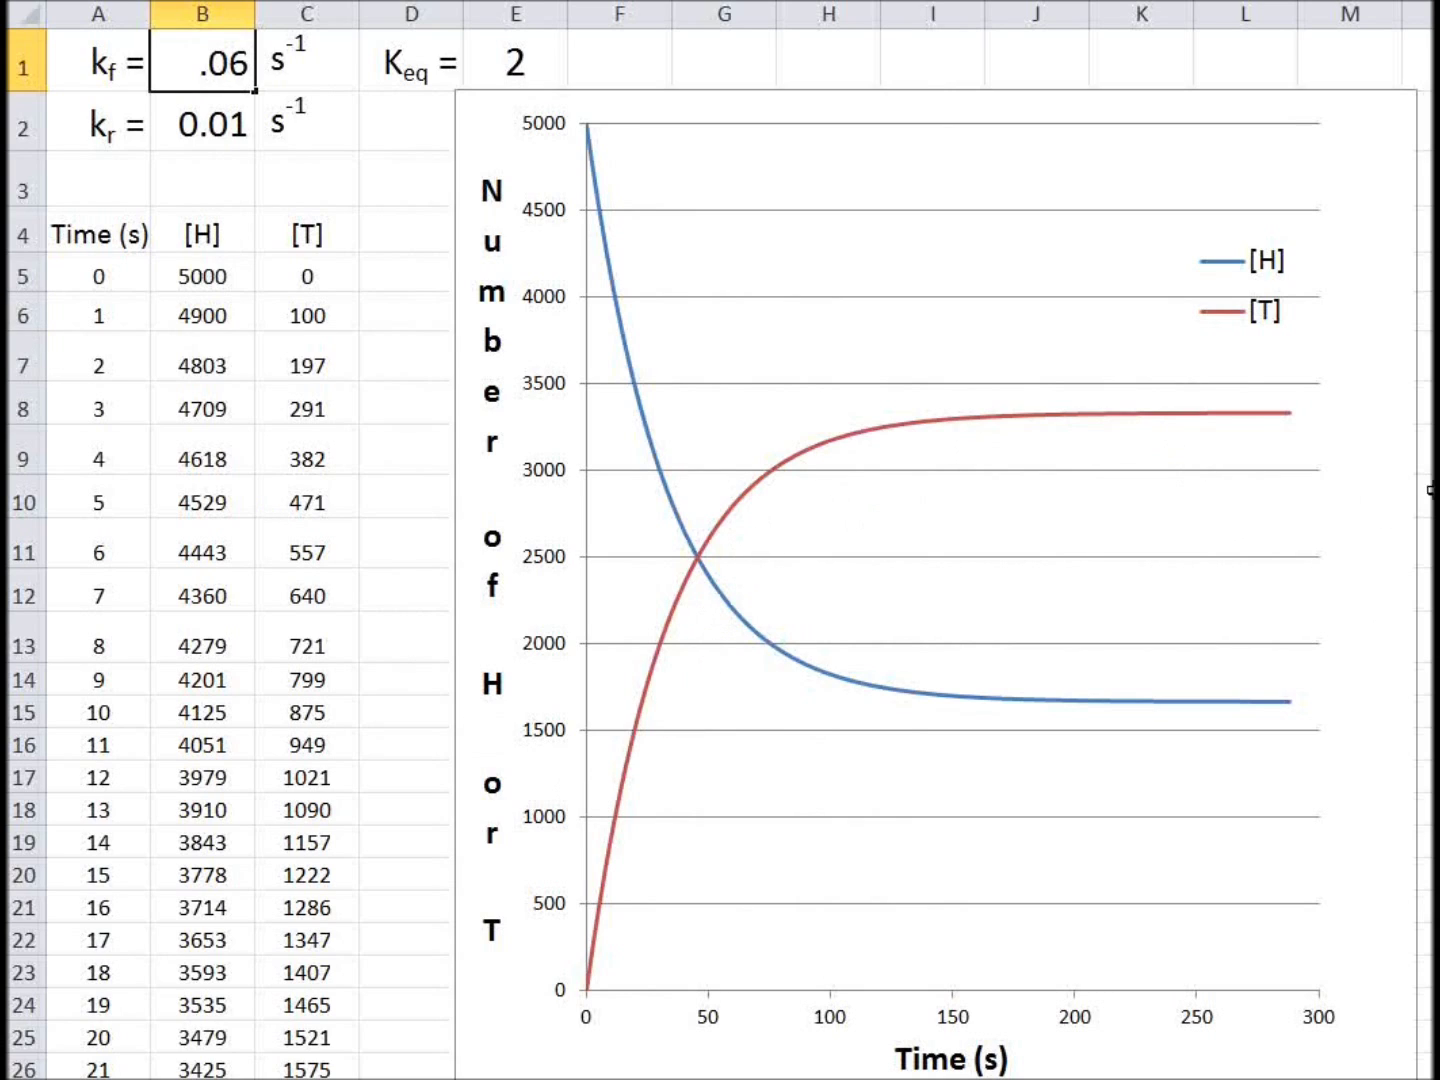
{"action": "left_click", "coordinate": [240, 133]}
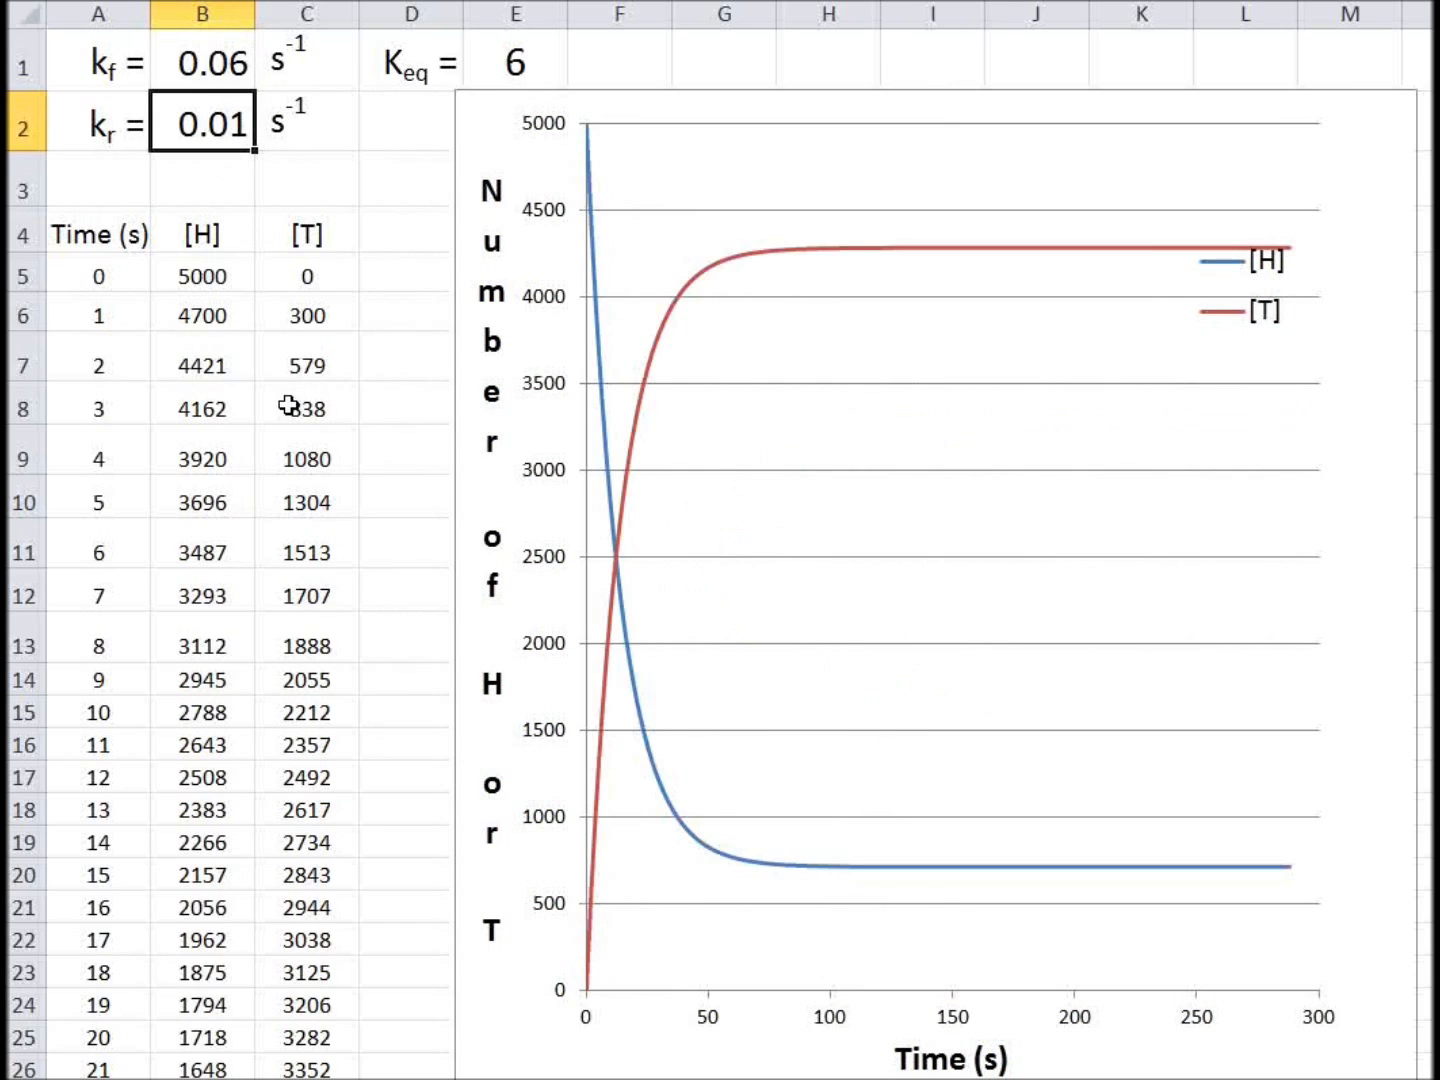
{"action": "type", "text": ".03"}
{"action": "key", "text": "Return"}
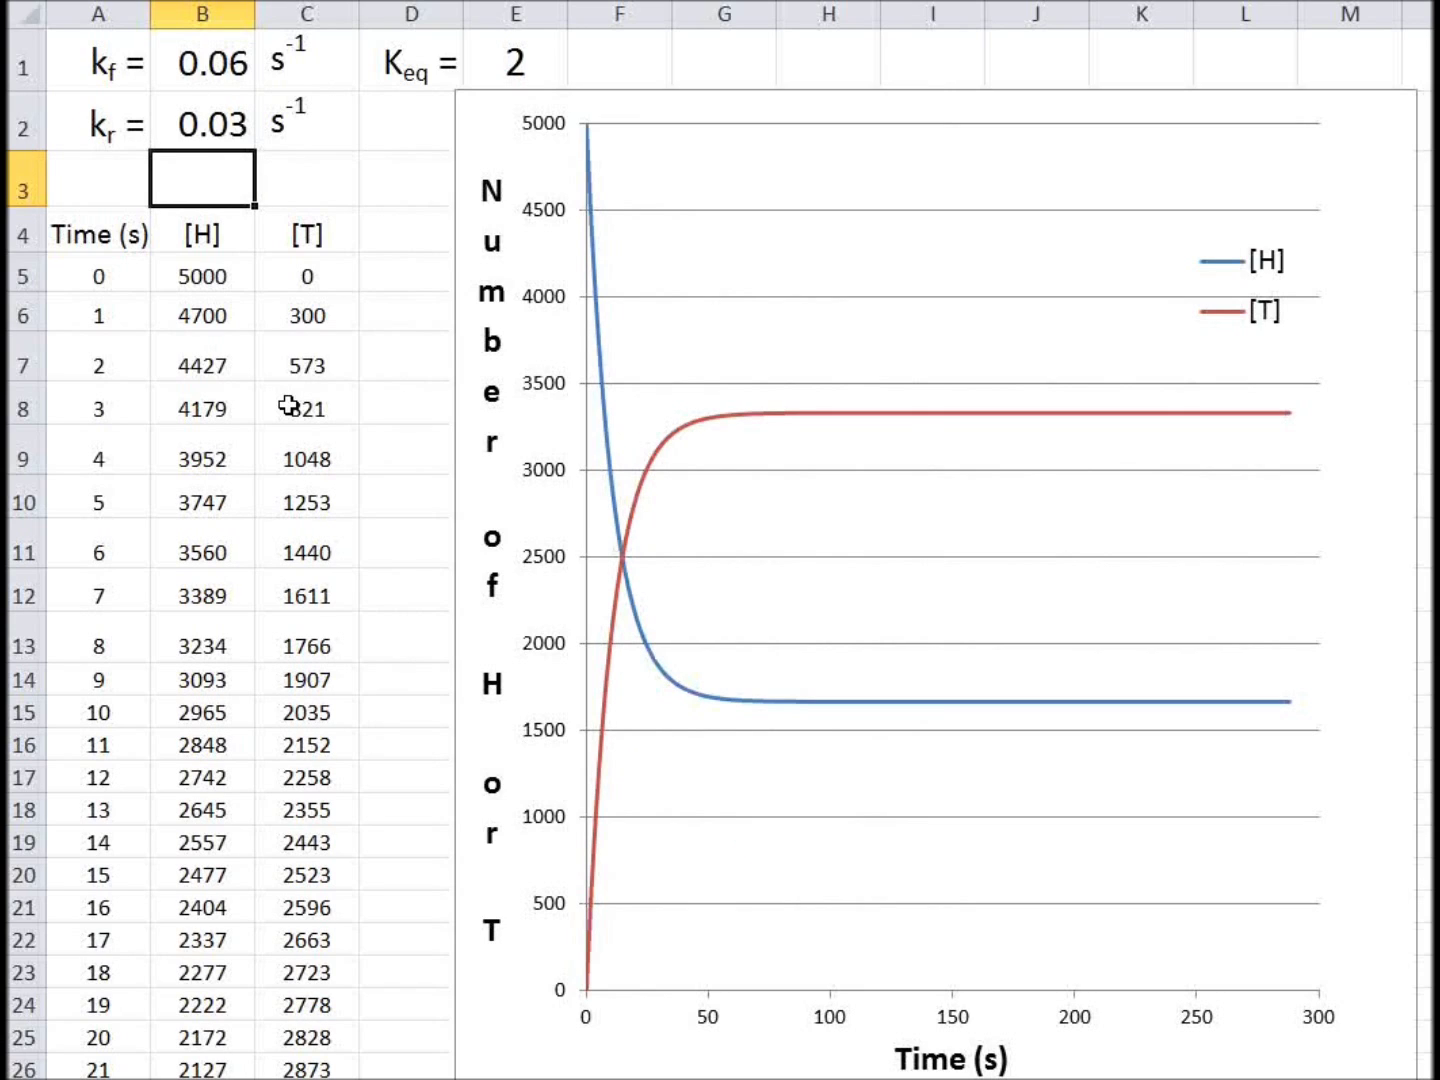
Set the forward rate constant kf in B1 to 0.006 and the reverse constant kr in B2 to 0.003
{"action": "left_click", "coordinate": [217, 67]}
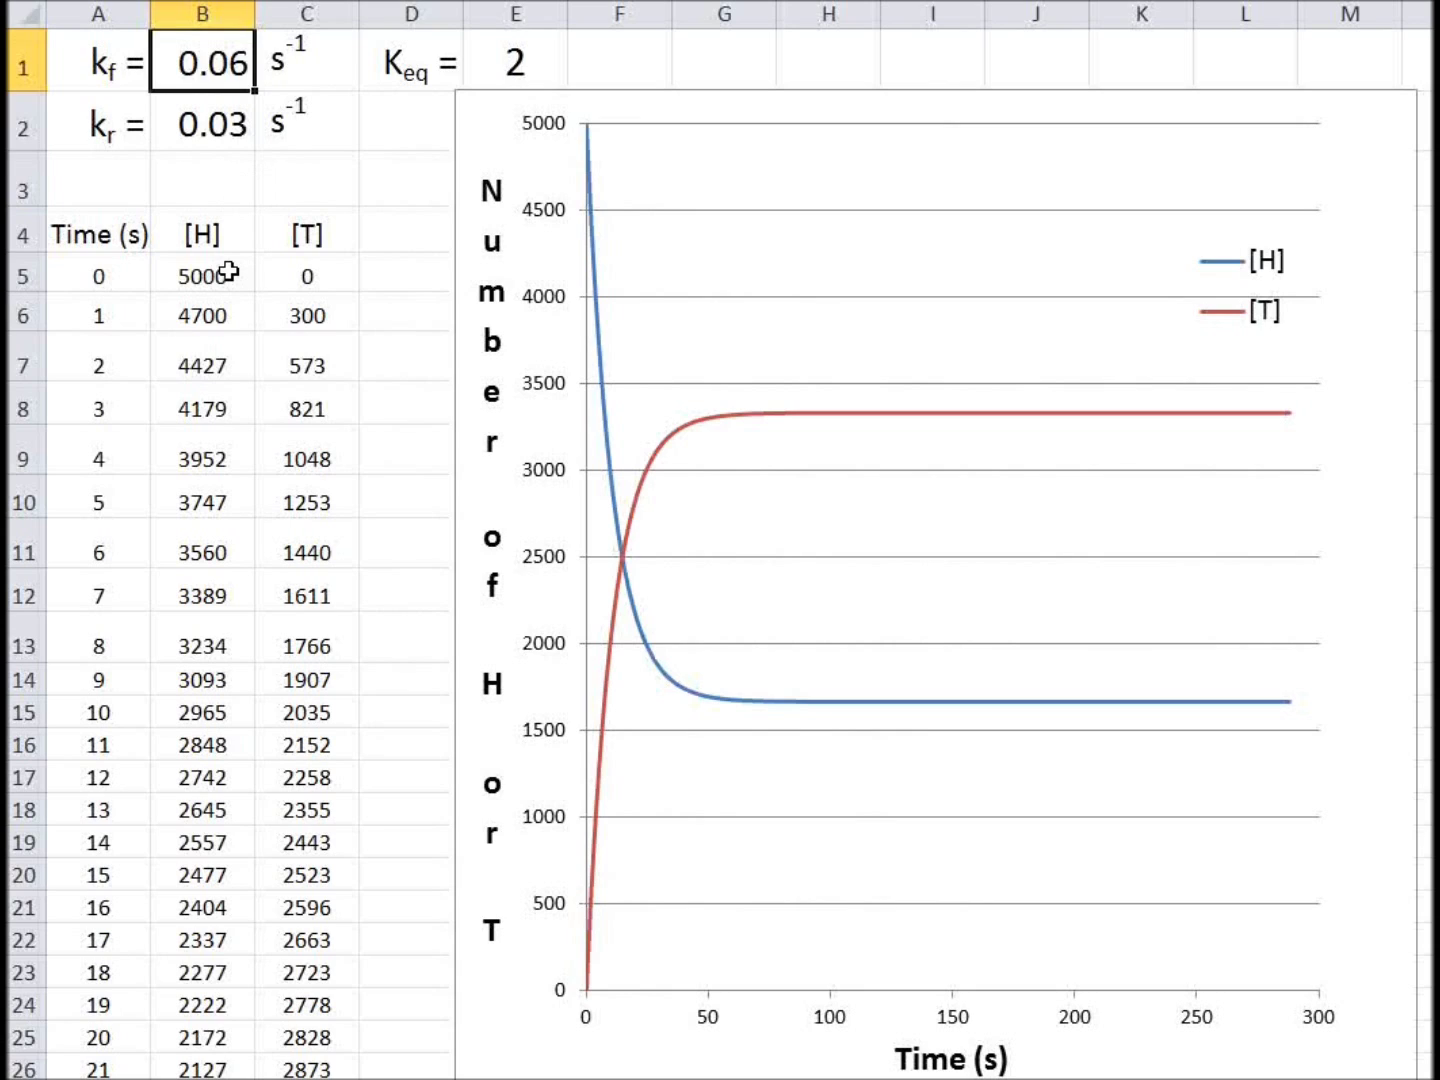
{"action": "type", "text": ".006"}
{"action": "key", "text": "Return"}
{"action": "type", "text": ".003"}
{"action": "key", "text": "Return"}
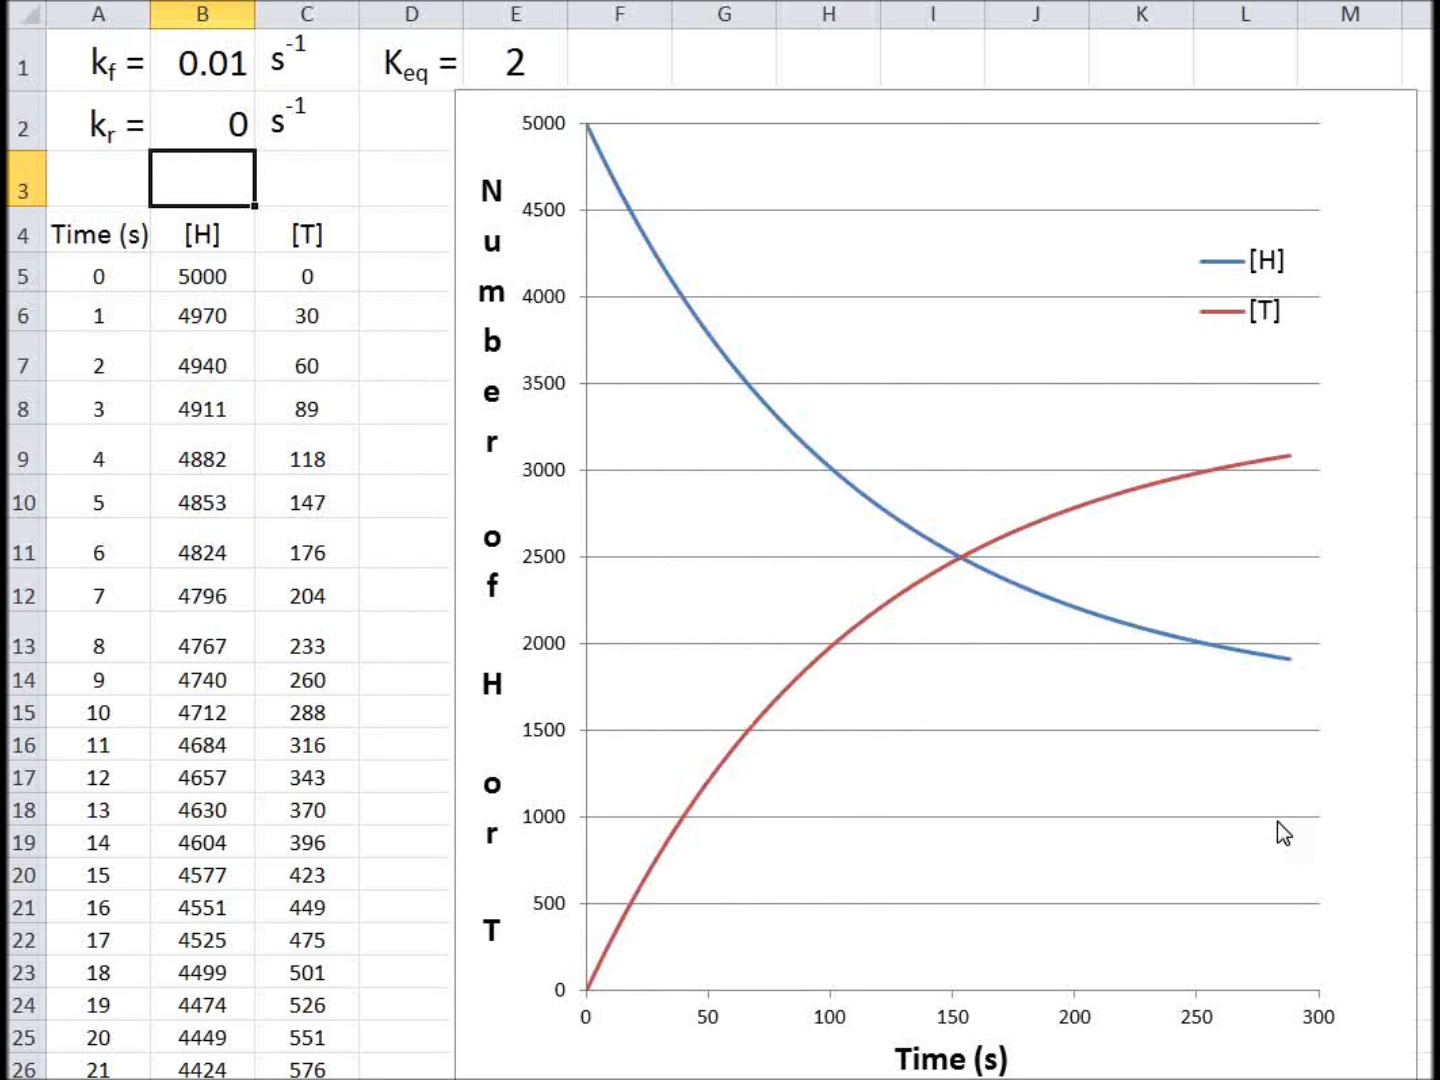
Format the kf and kr values in B1:B2 to show three decimal places
{"action": "left_click", "coordinate": [203, 117]}
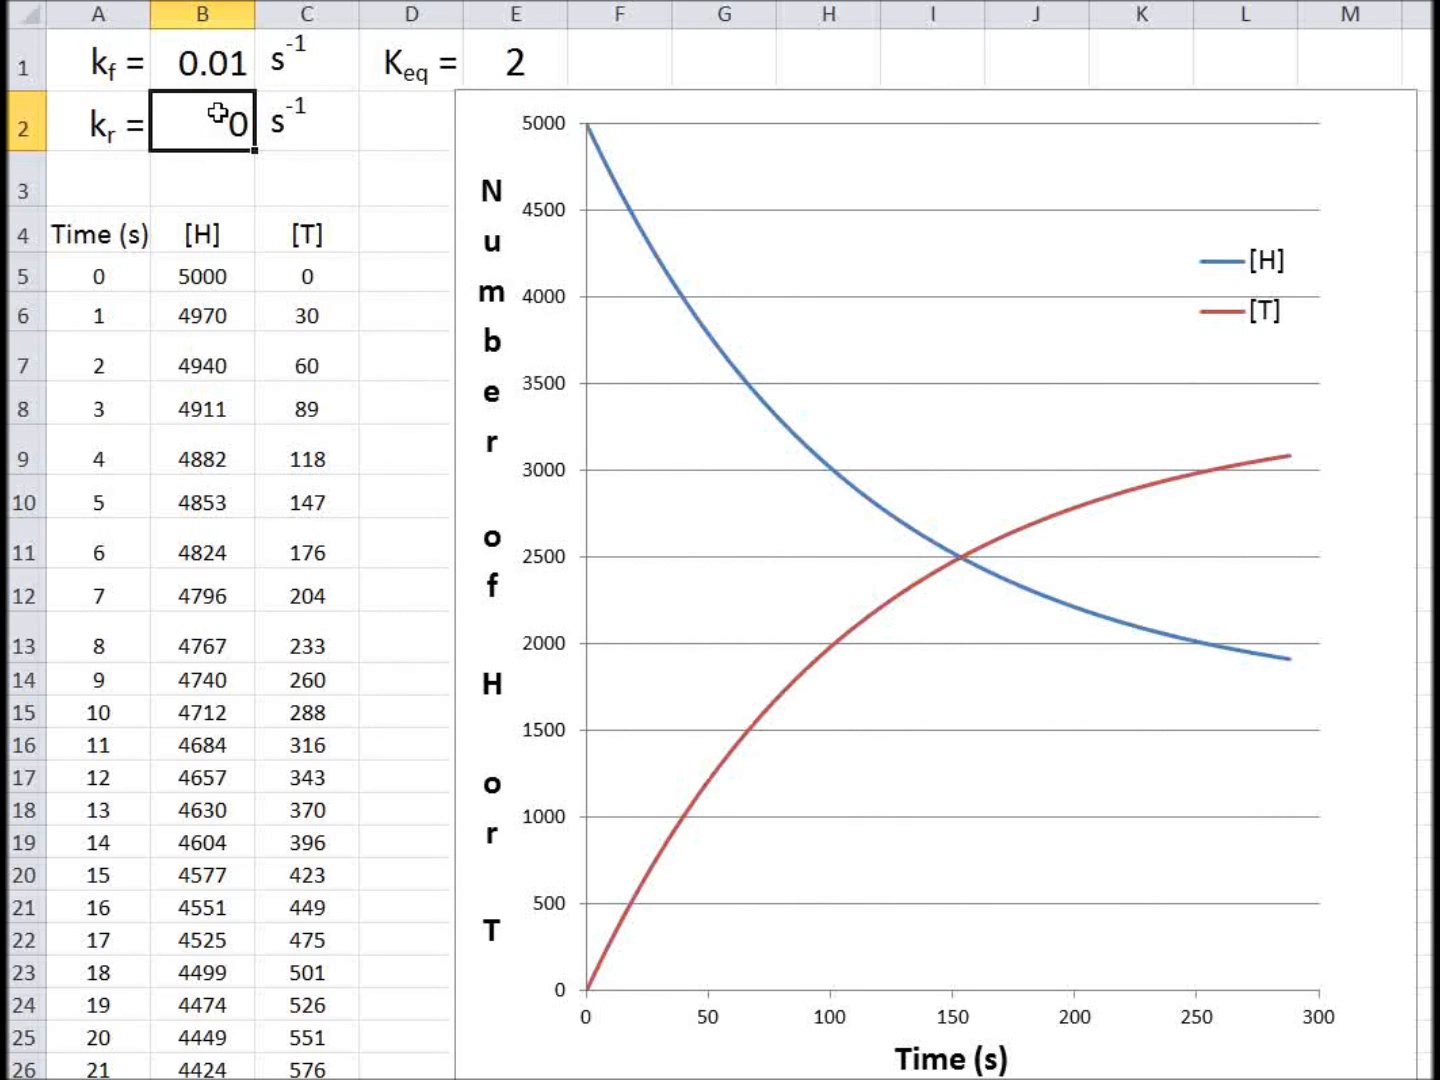
{"action": "left_click_drag", "start_coordinate": [229, 62], "coordinate": [233, 118]}
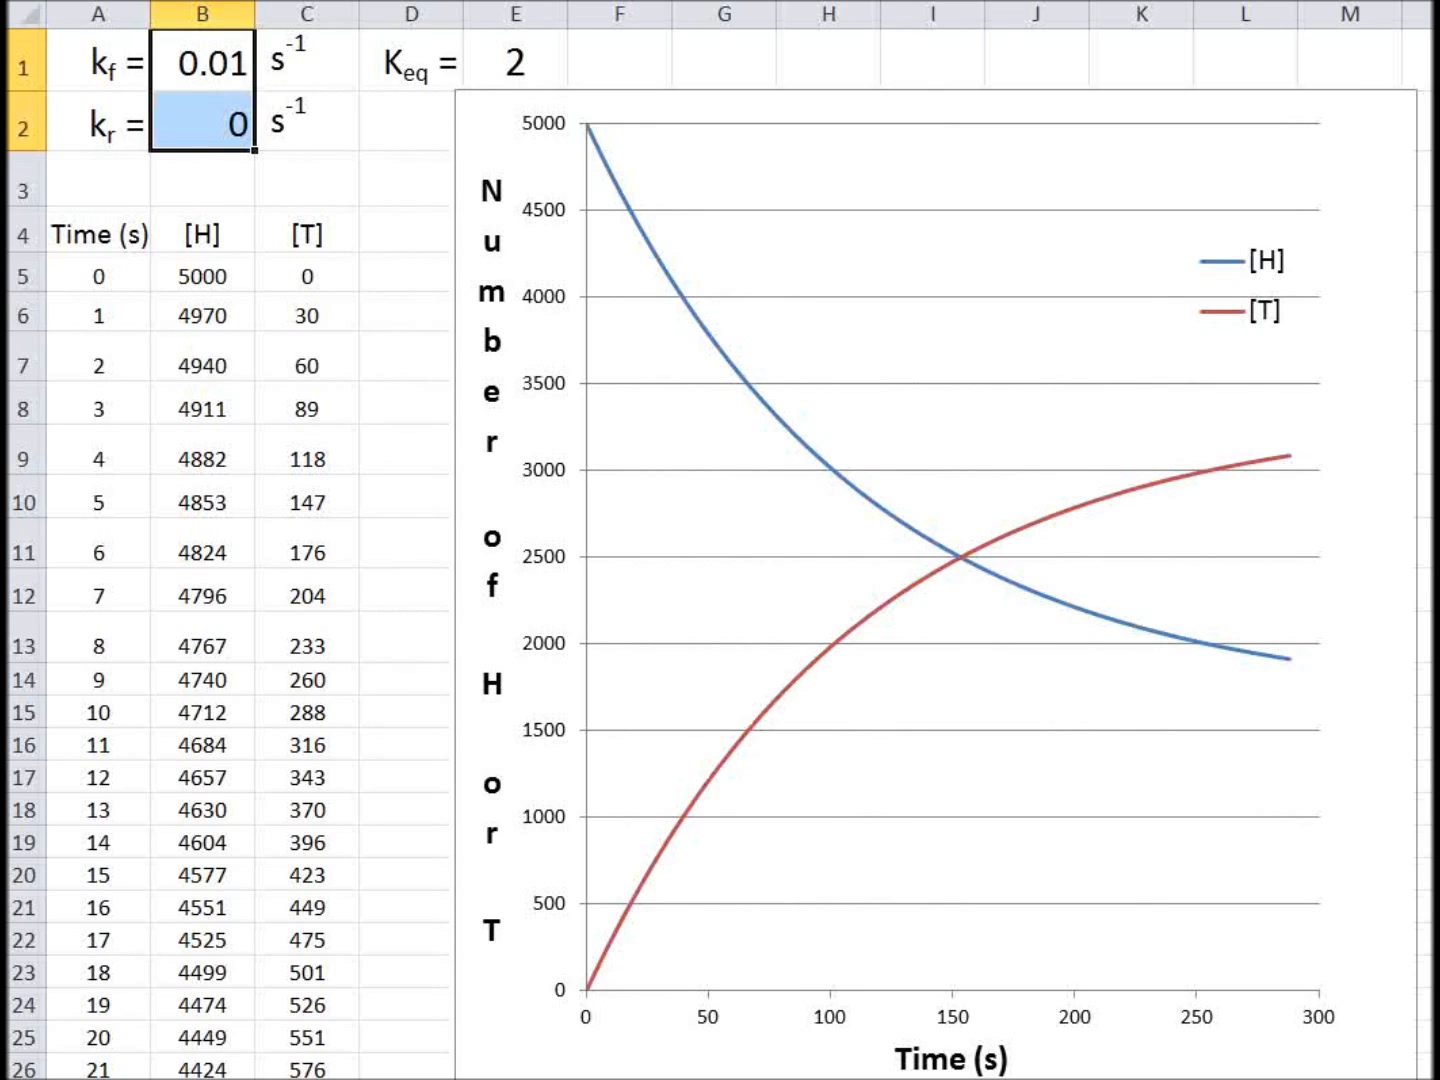
{"action": "key", "text": "alt+h"}
{"action": "key", "text": "9"}
{"action": "key", "text": "alt+h"}
{"action": "key", "text": "9"}
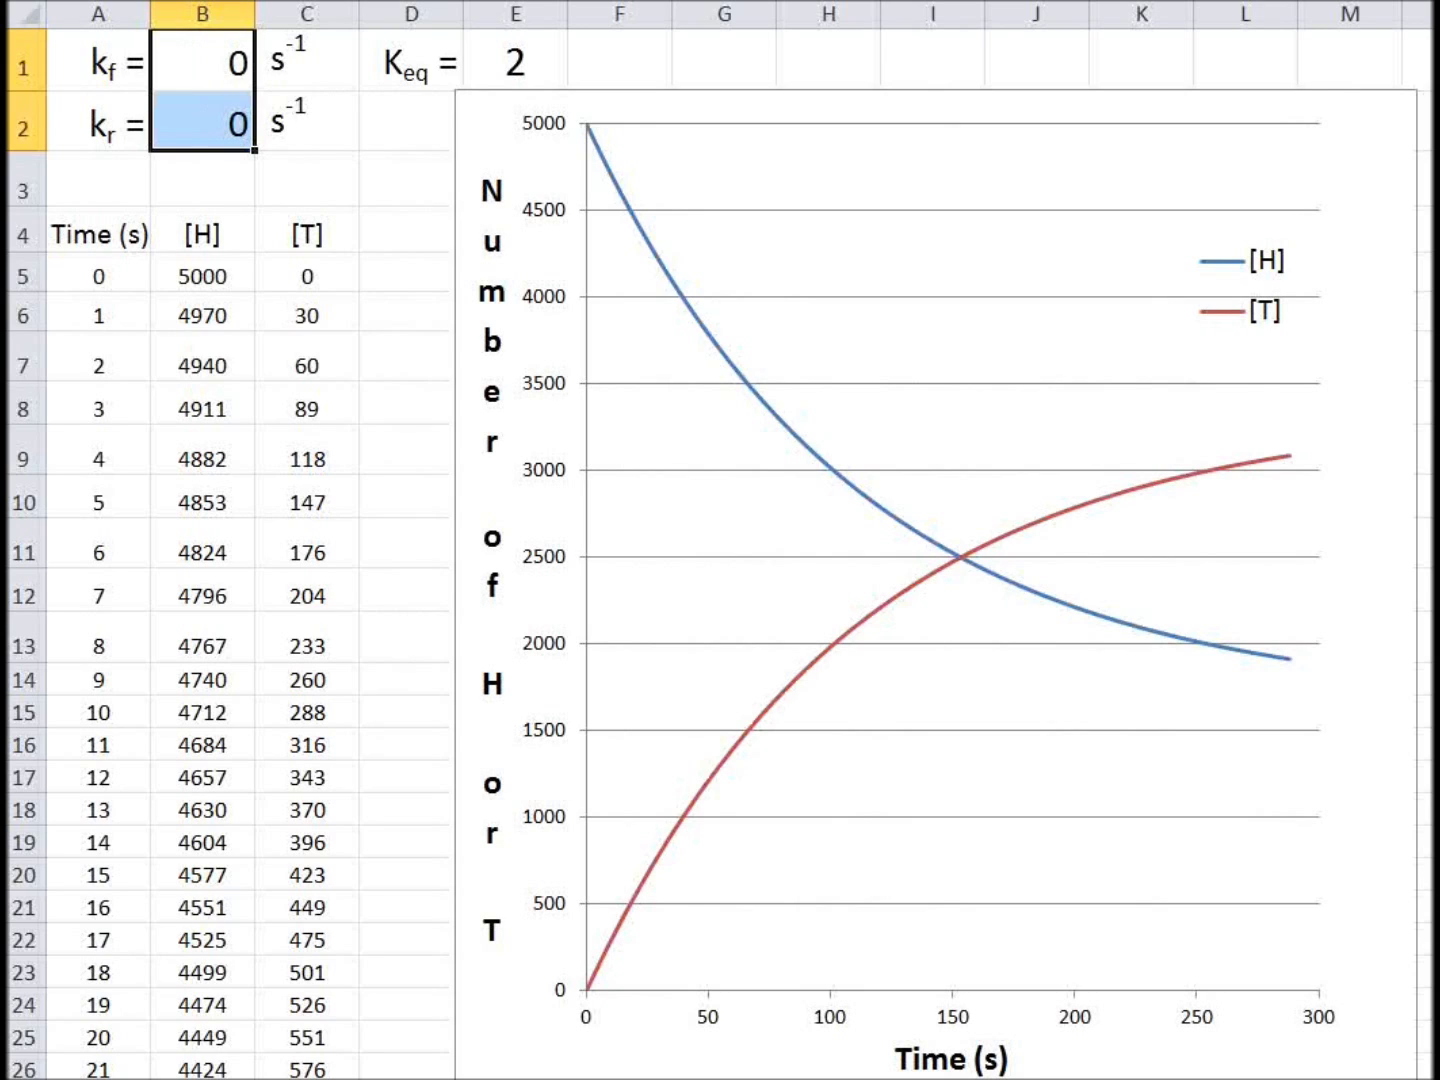
{"action": "key", "text": "alt+h"}
{"action": "key", "text": "0"}
{"action": "key", "text": "alt+h"}
{"action": "key", "text": "0"}
{"action": "key", "text": "alt+h"}
{"action": "key", "text": "0"}
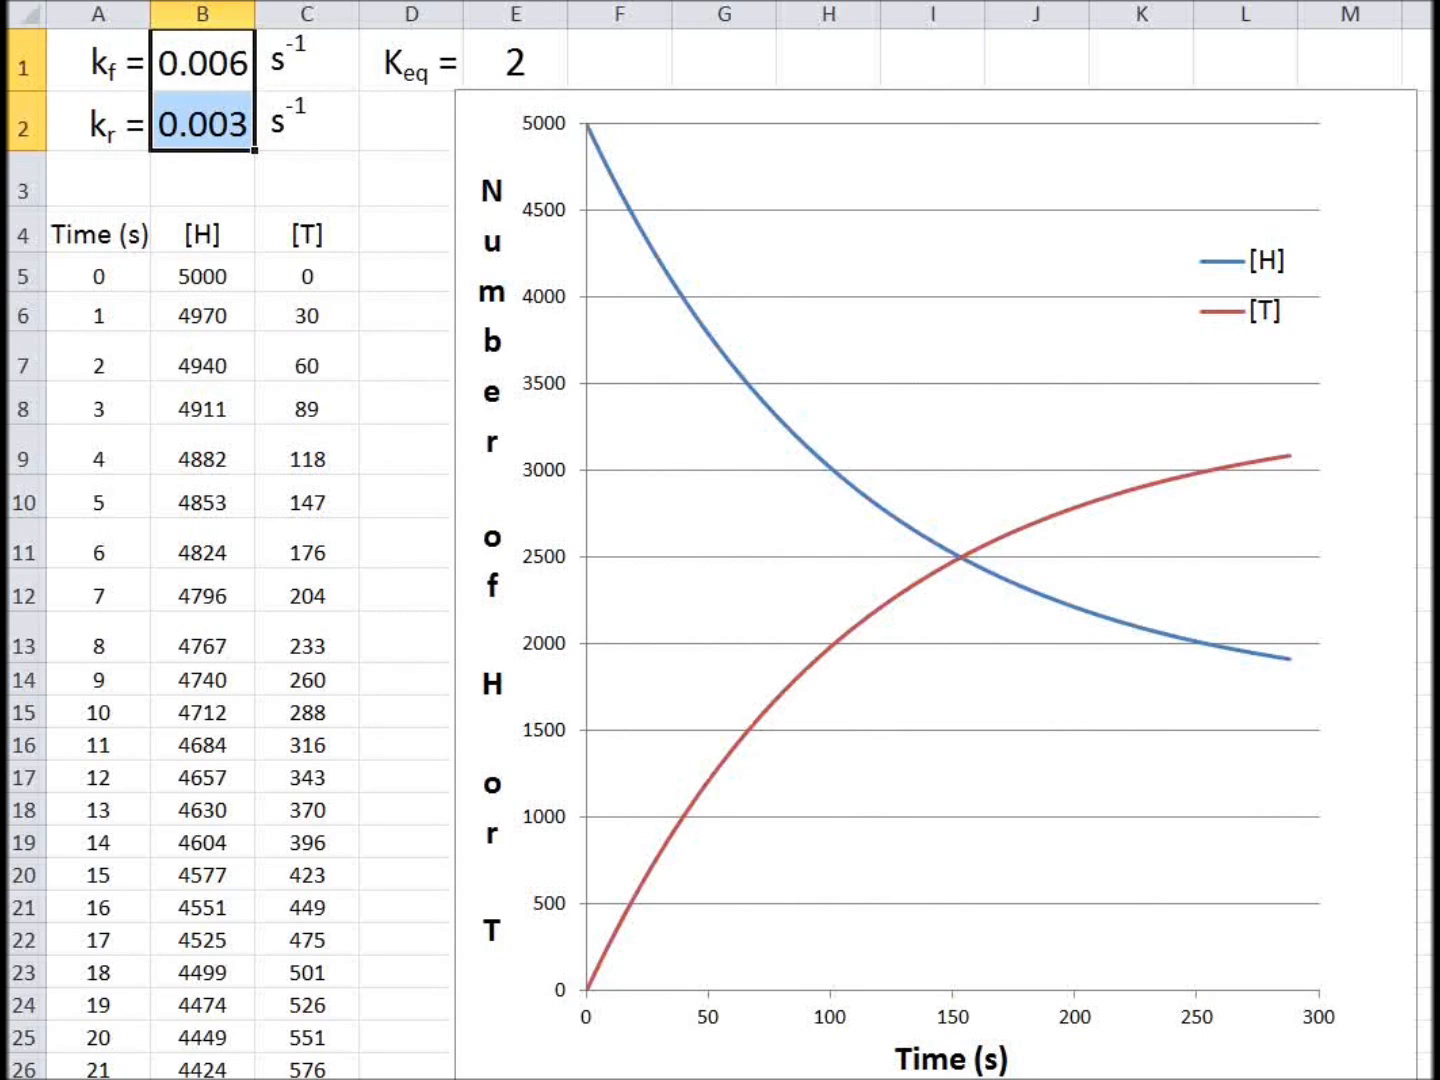
{"action": "left_click", "coordinate": [312, 408]}
Set the reverse rate constant kr in B2 to 0.01
{"action": "left_click", "coordinate": [207, 66]}
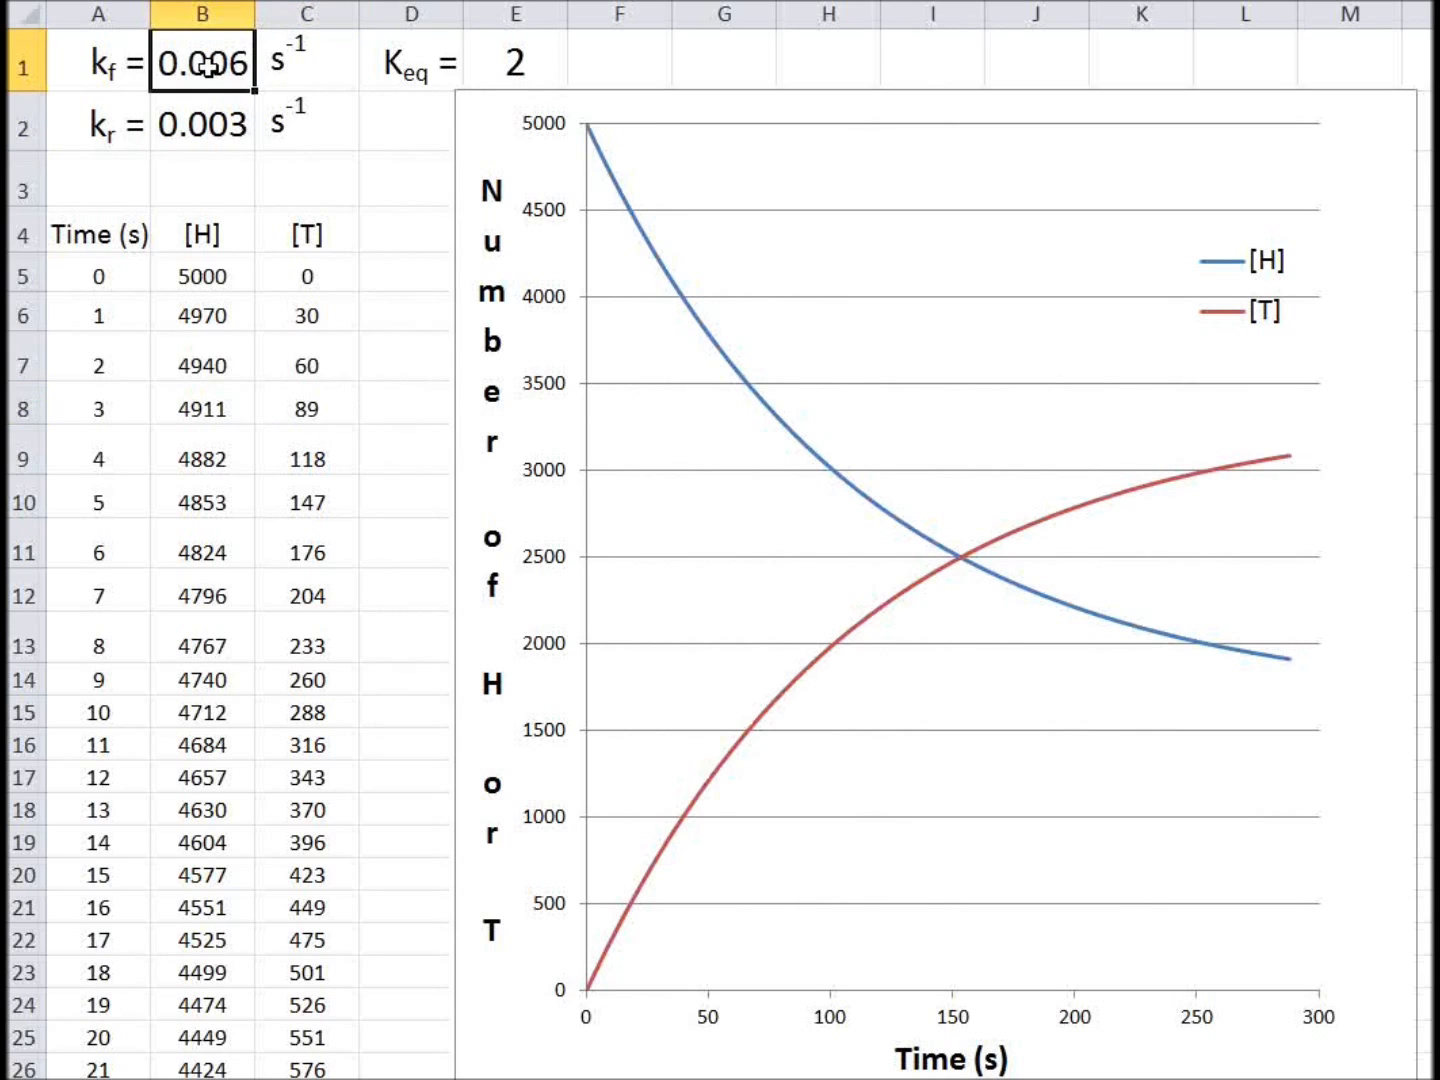
{"action": "left_click", "coordinate": [186, 128]}
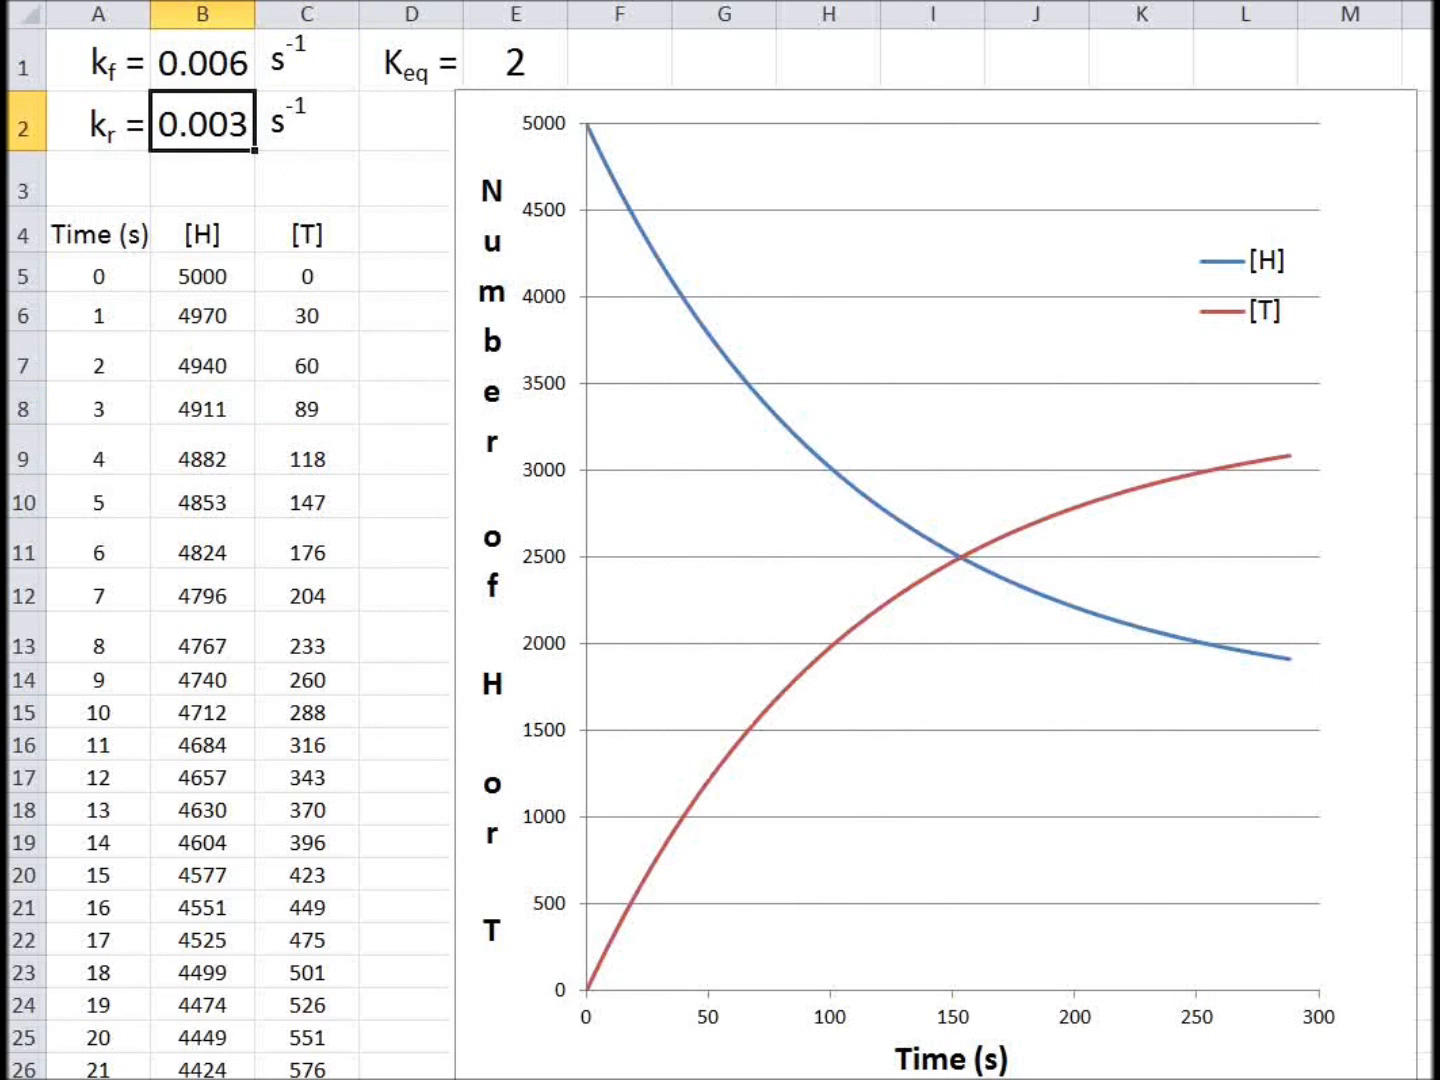
{"action": "type", "text": ".01"}
{"action": "key", "text": "Up"}
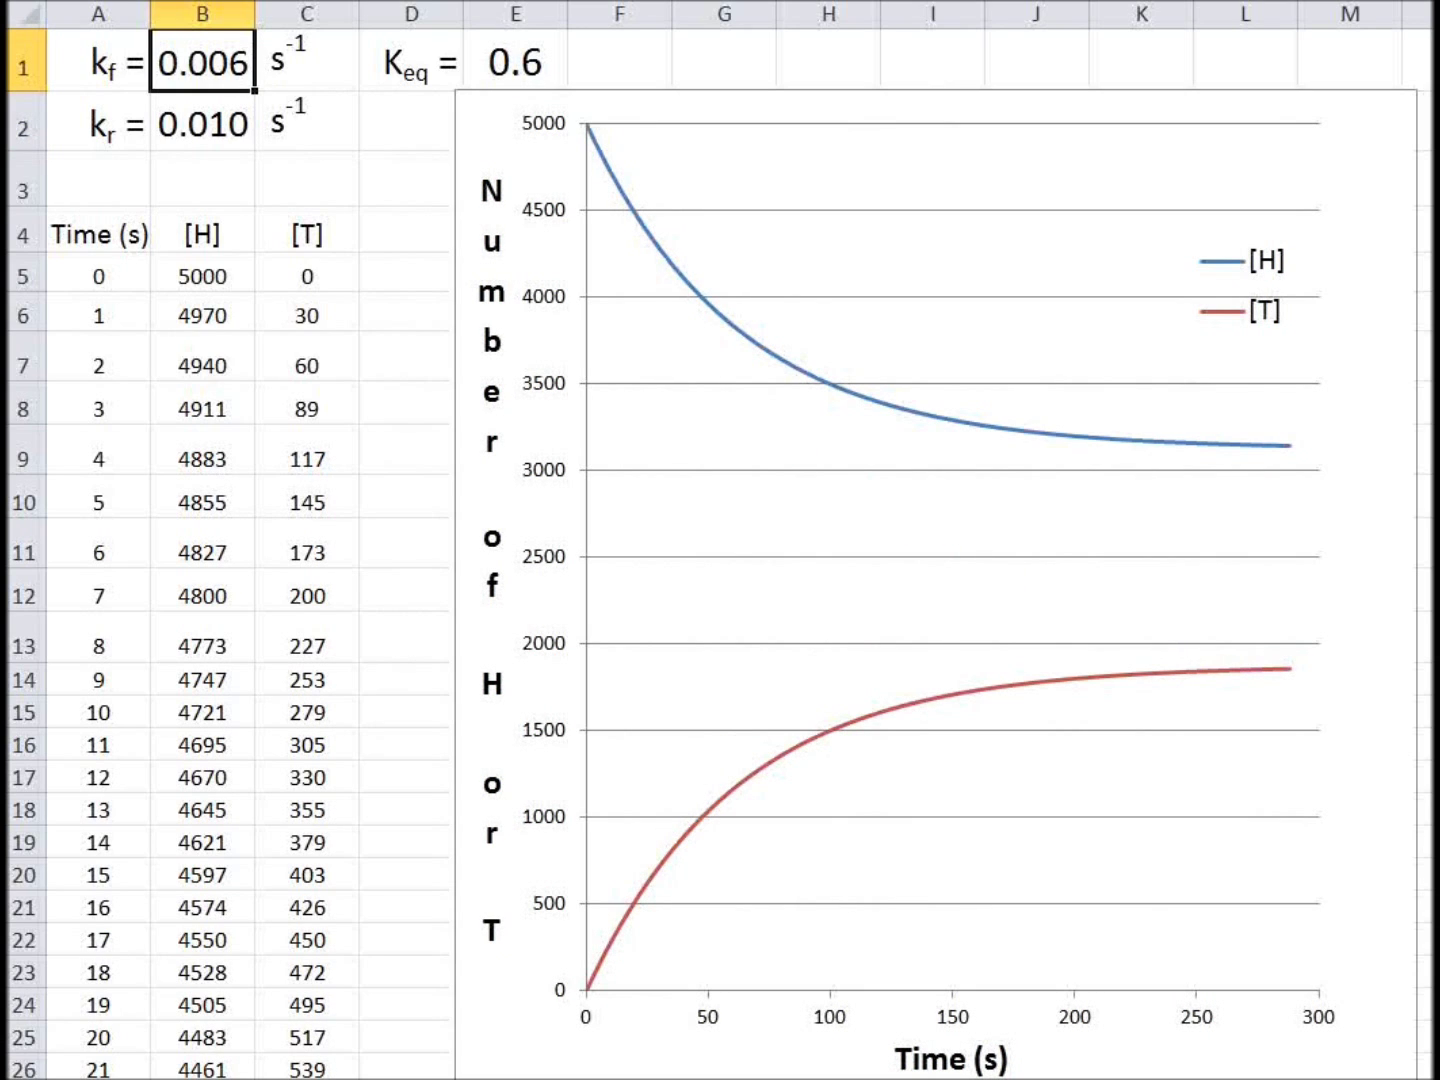
Set the forward rate constant kf in B1 to 0.01
{"action": "left_click", "coordinate": [307, 60]}
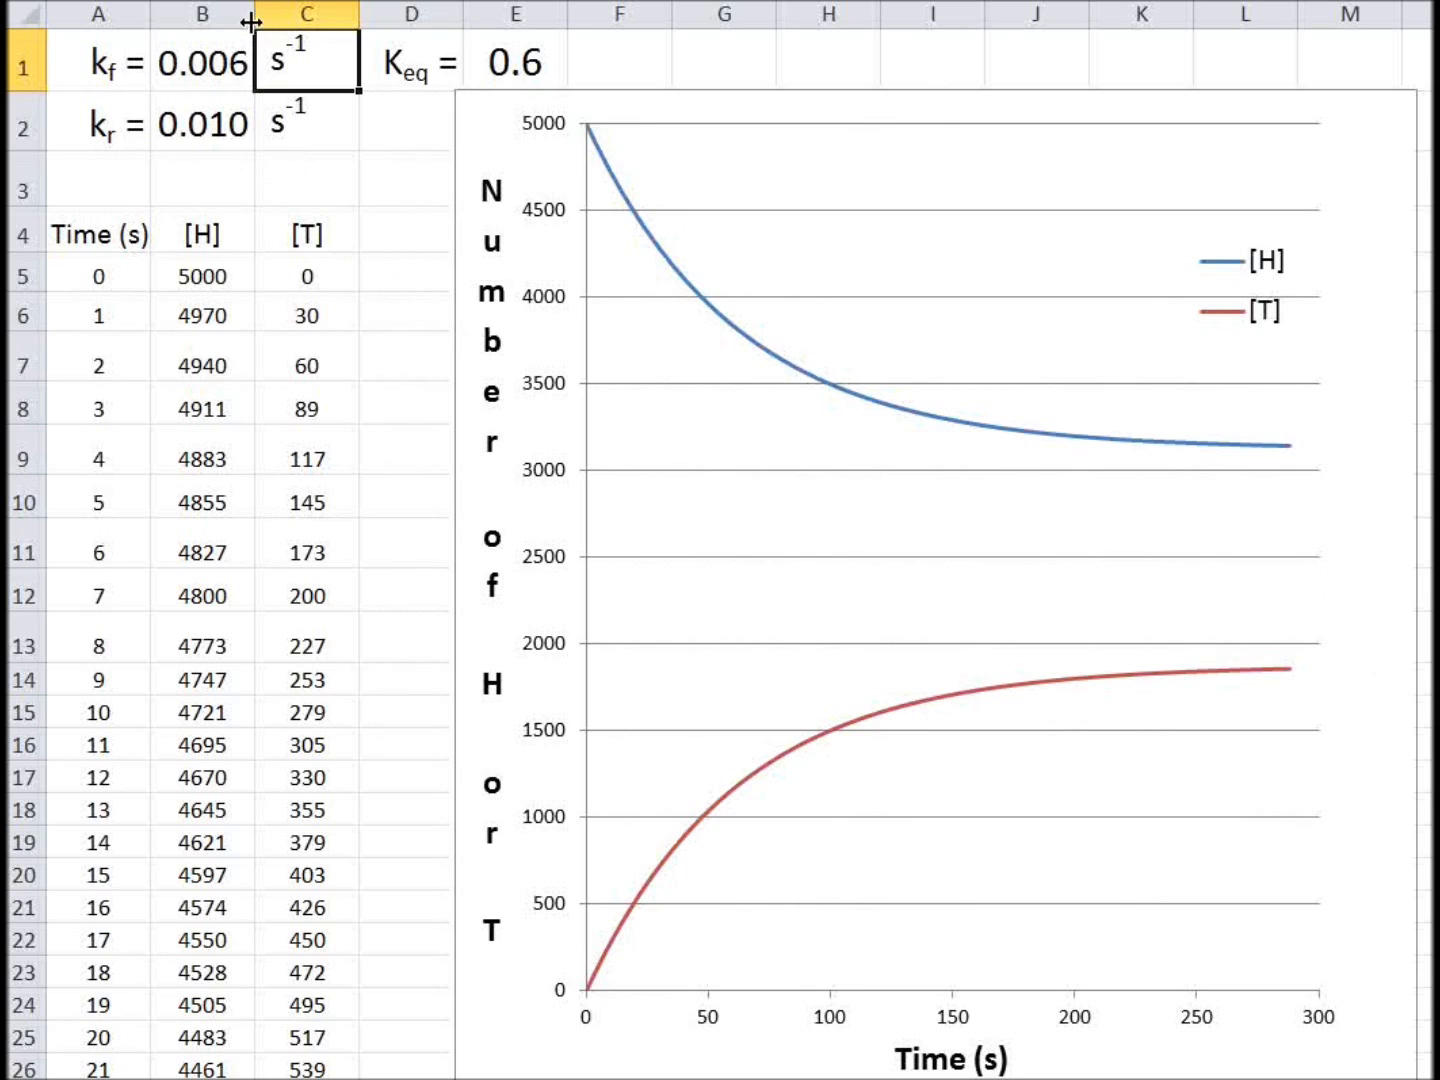
{"action": "left_click", "coordinate": [214, 60]}
{"action": "type", "text": ".01"}
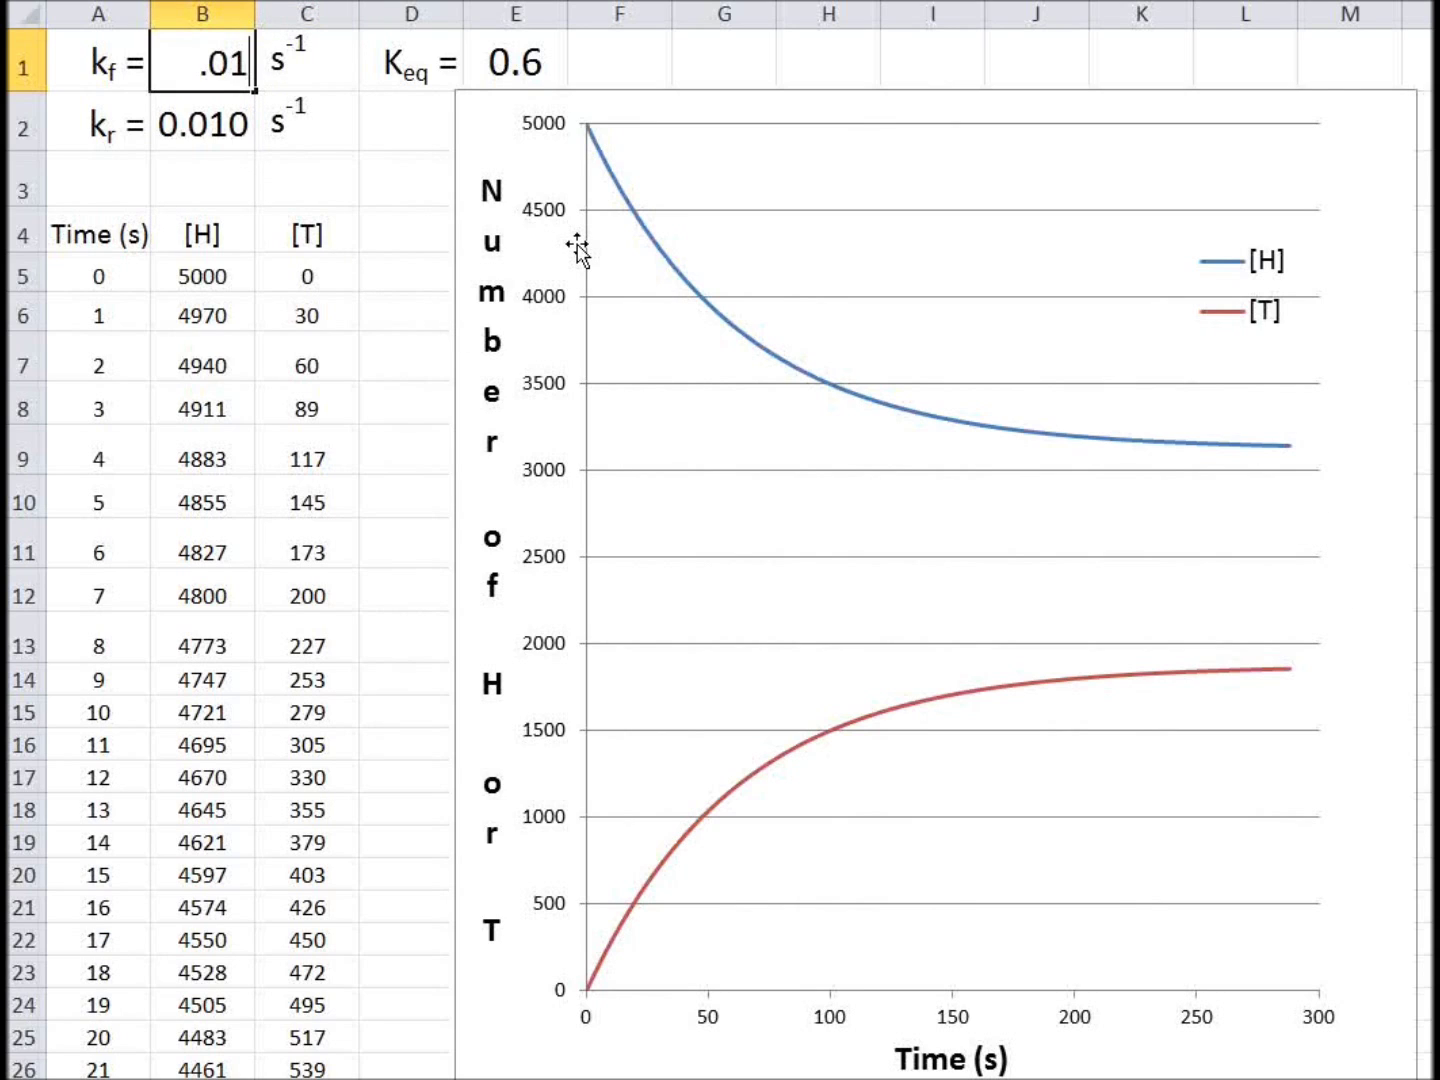
{"action": "key", "text": "Return"}
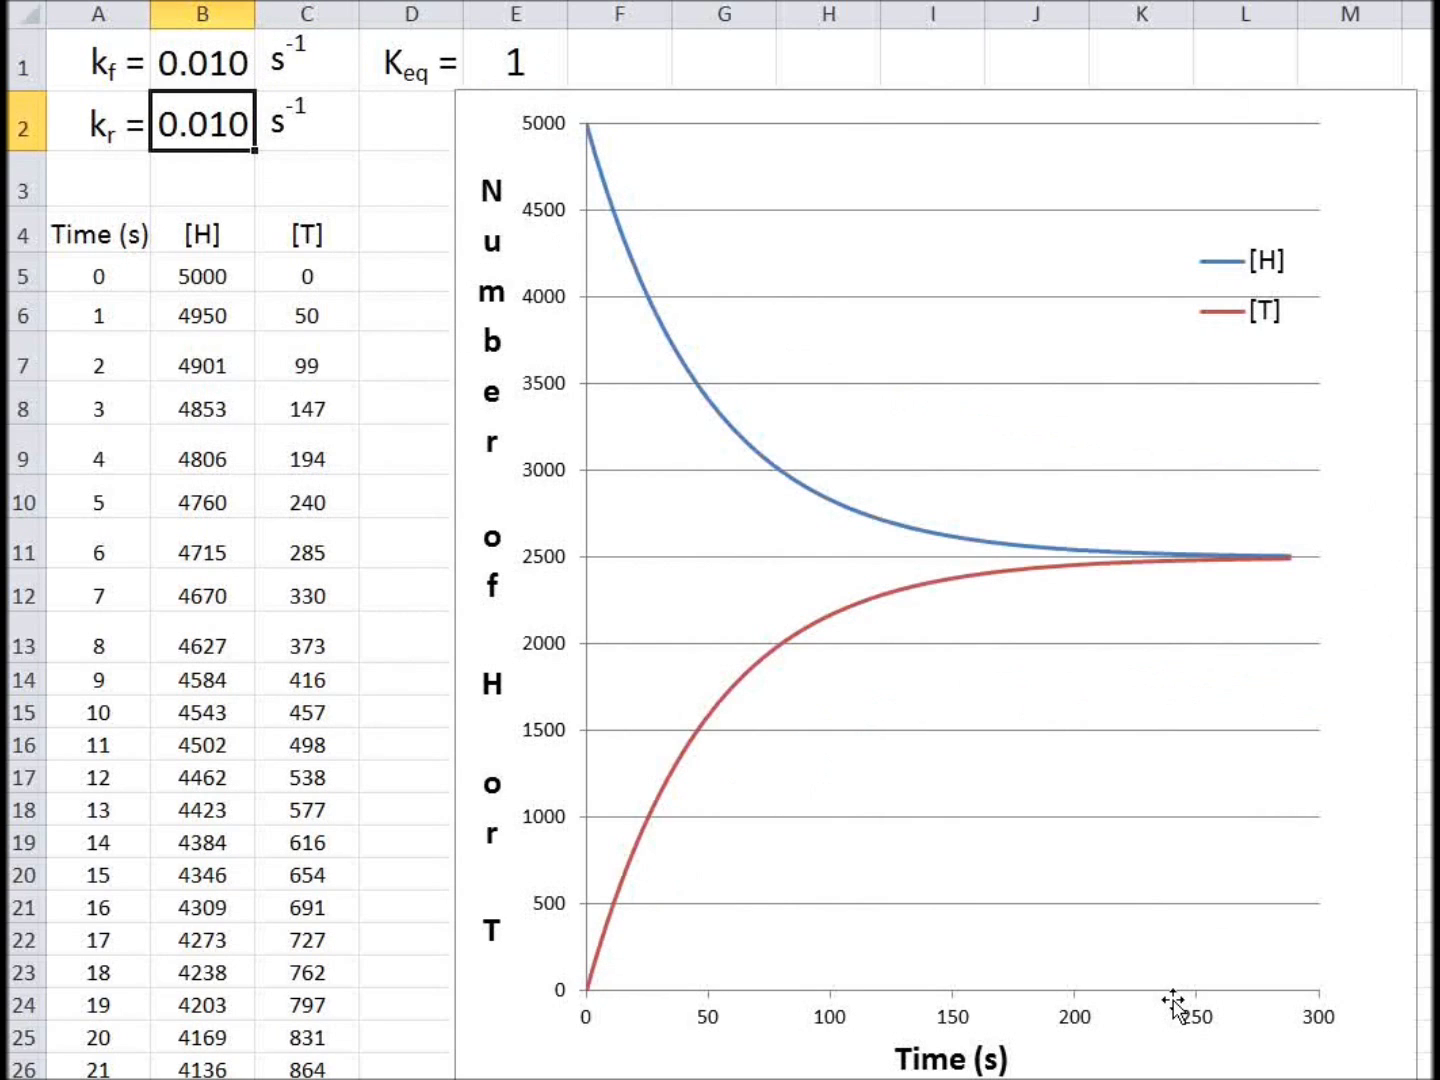